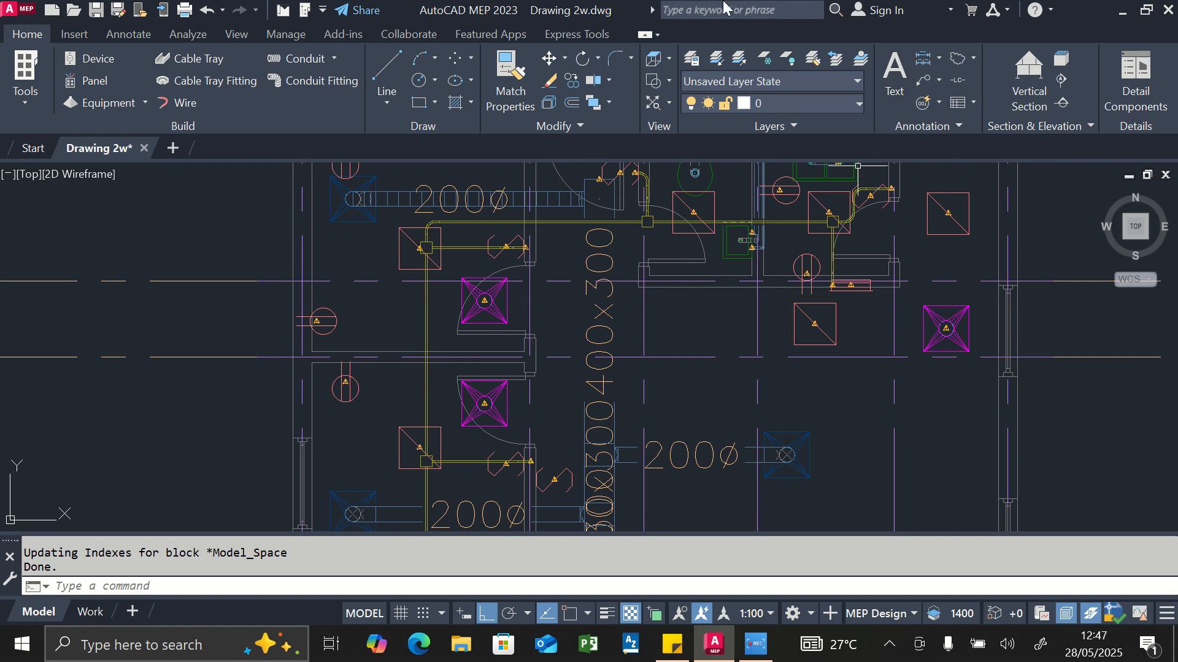
- Draw a vertical conduit about 8190 mm long at elevation 4000, from the square fixture near grid A to just below grid F
{"action": "scroll", "coordinate": [568, 231], "scroll_direction": "down", "scroll_amount": 5}
{"action": "scroll", "coordinate": [582, 426], "scroll_direction": "up", "scroll_amount": 3}
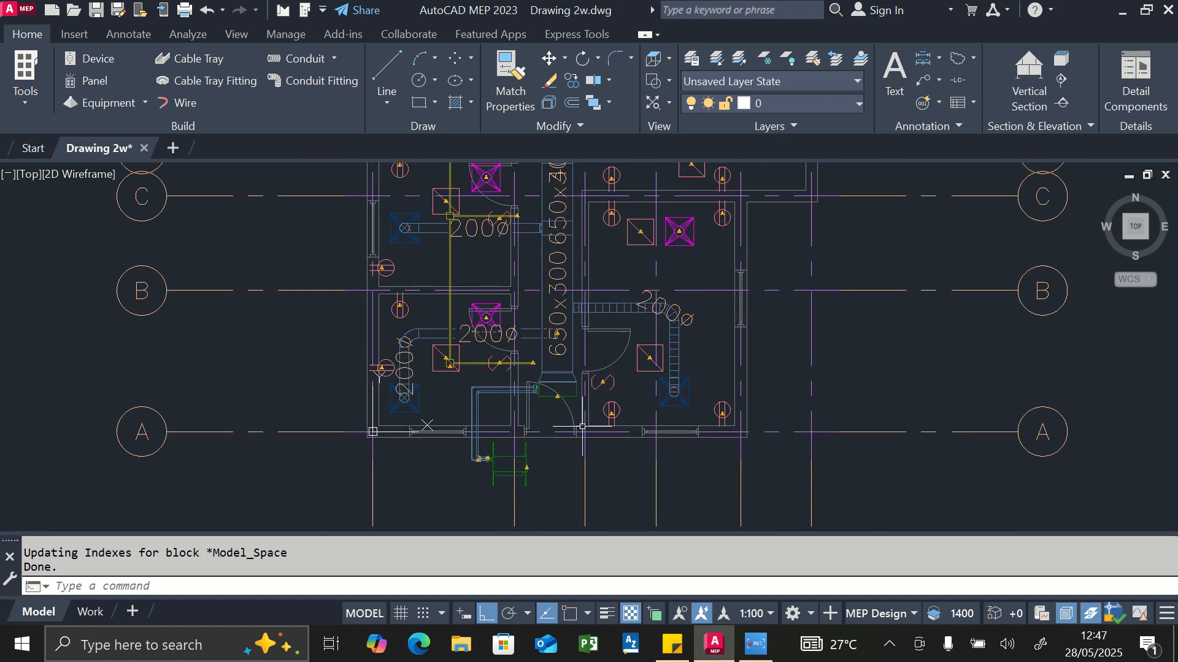
{"action": "left_click", "coordinate": [303, 60]}
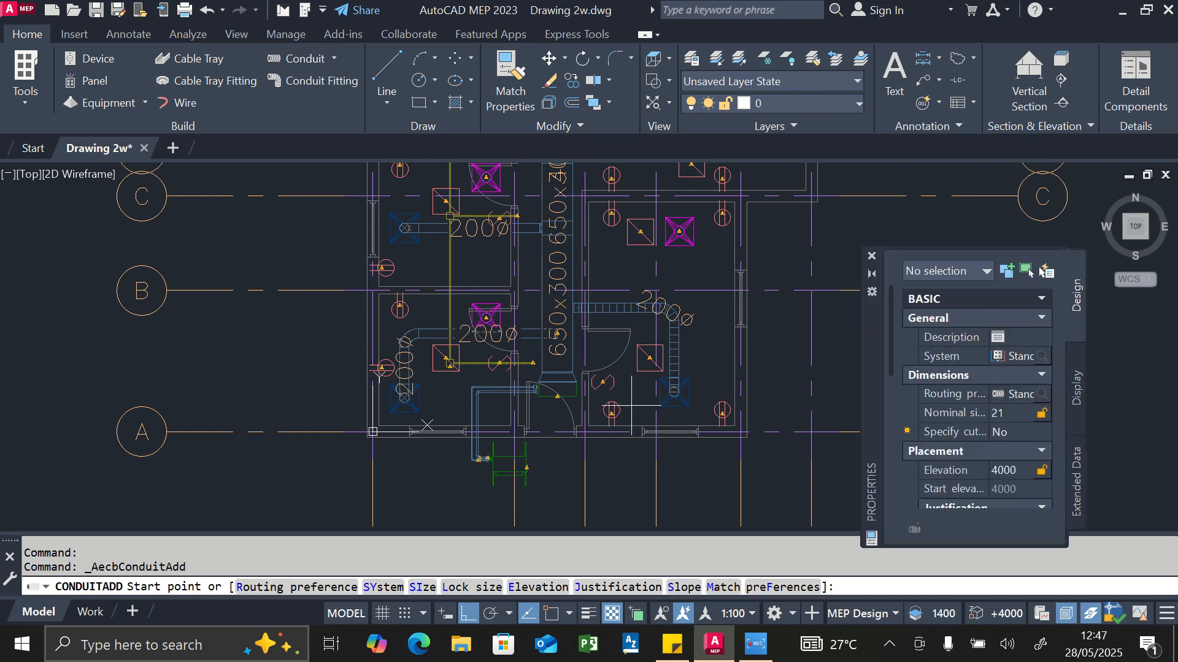
{"action": "scroll", "coordinate": [631, 405], "scroll_direction": "down", "scroll_amount": 2}
{"action": "scroll", "coordinate": [663, 319], "scroll_direction": "up", "scroll_amount": 2}
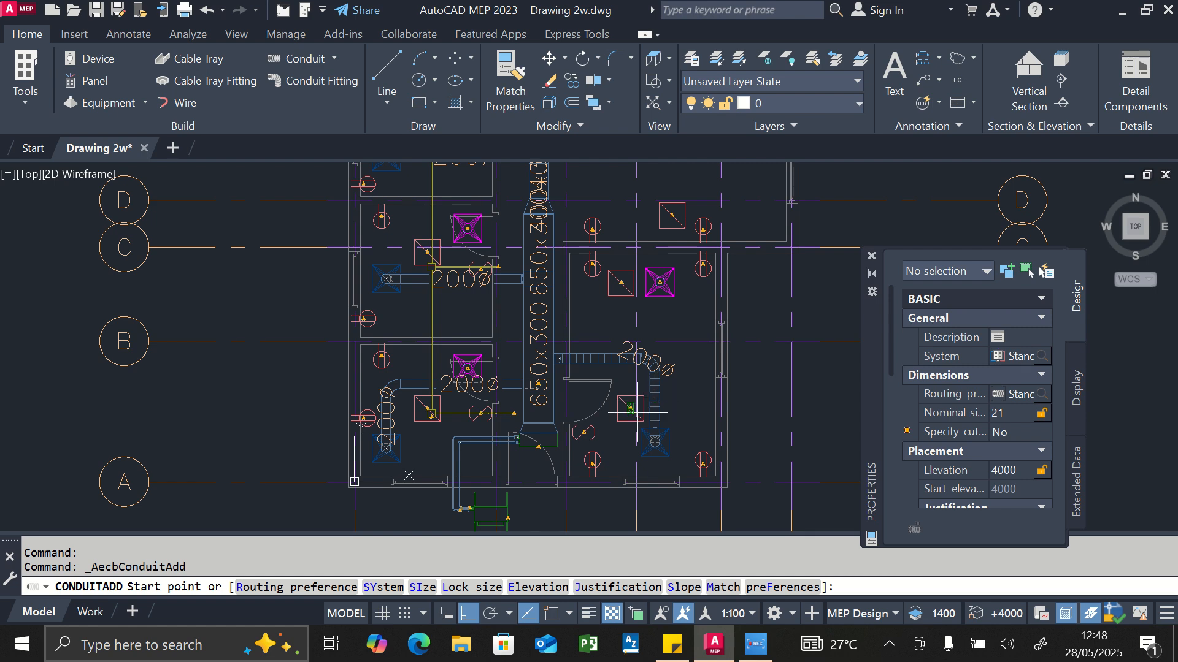
{"action": "scroll", "coordinate": [637, 413], "scroll_direction": "up", "scroll_amount": 10}
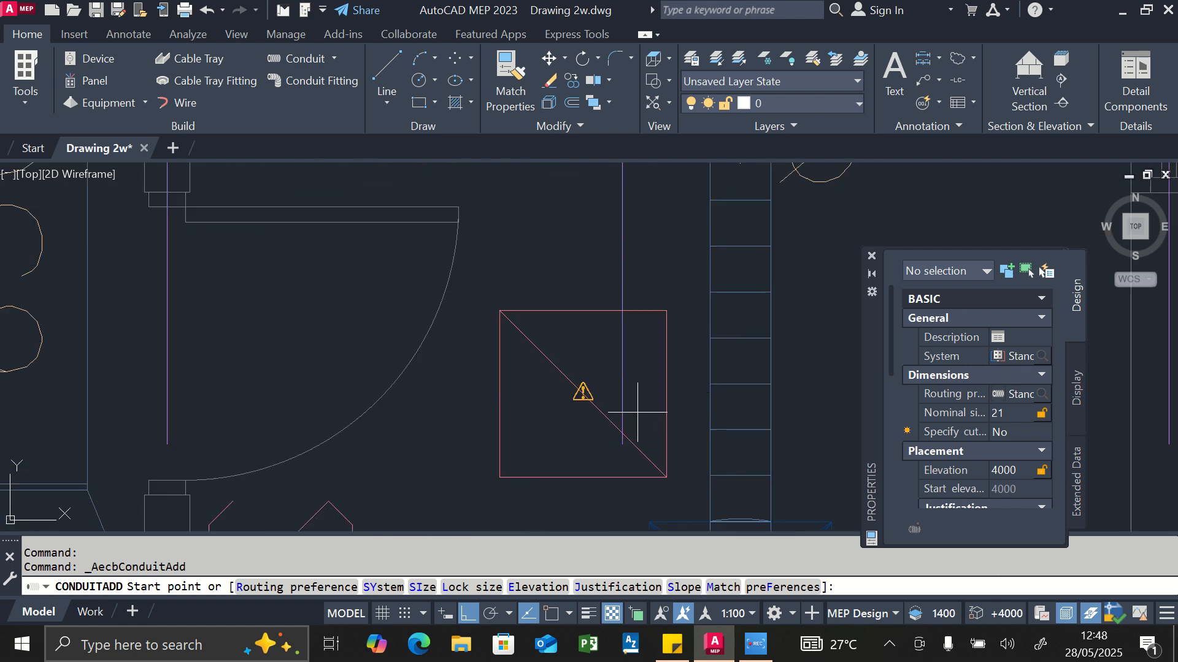
{"action": "left_click", "coordinate": [559, 415]}
{"action": "scroll", "coordinate": [559, 415], "scroll_direction": "down", "scroll_amount": 10}
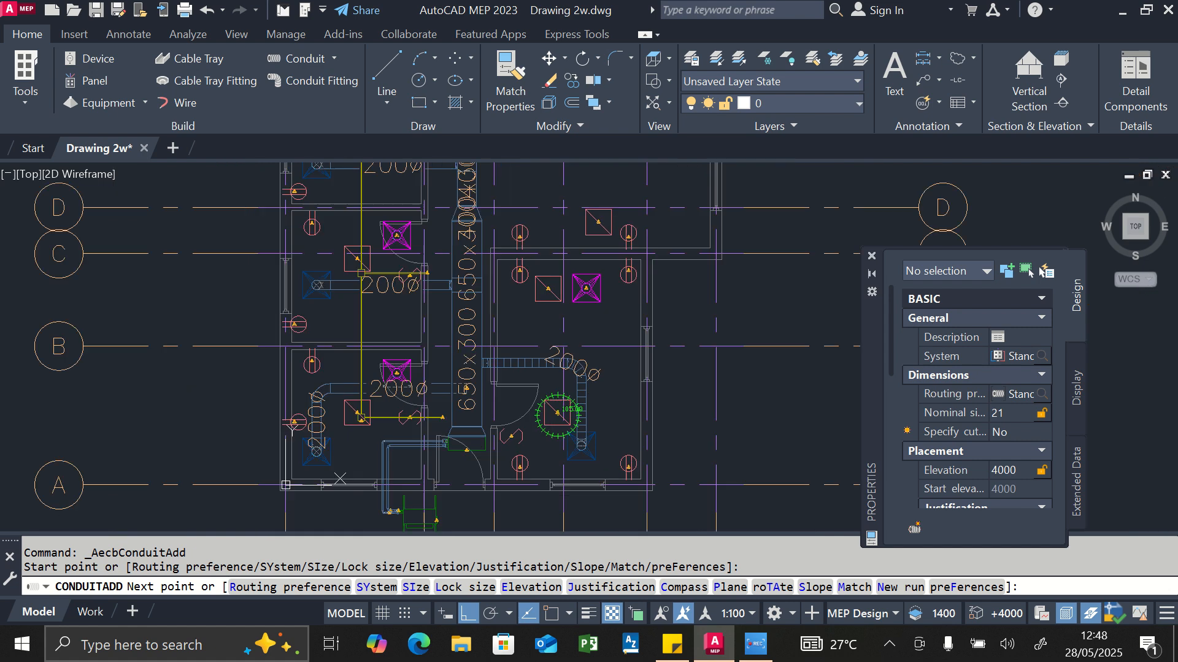
{"action": "scroll", "coordinate": [551, 331], "scroll_direction": "up", "scroll_amount": 5}
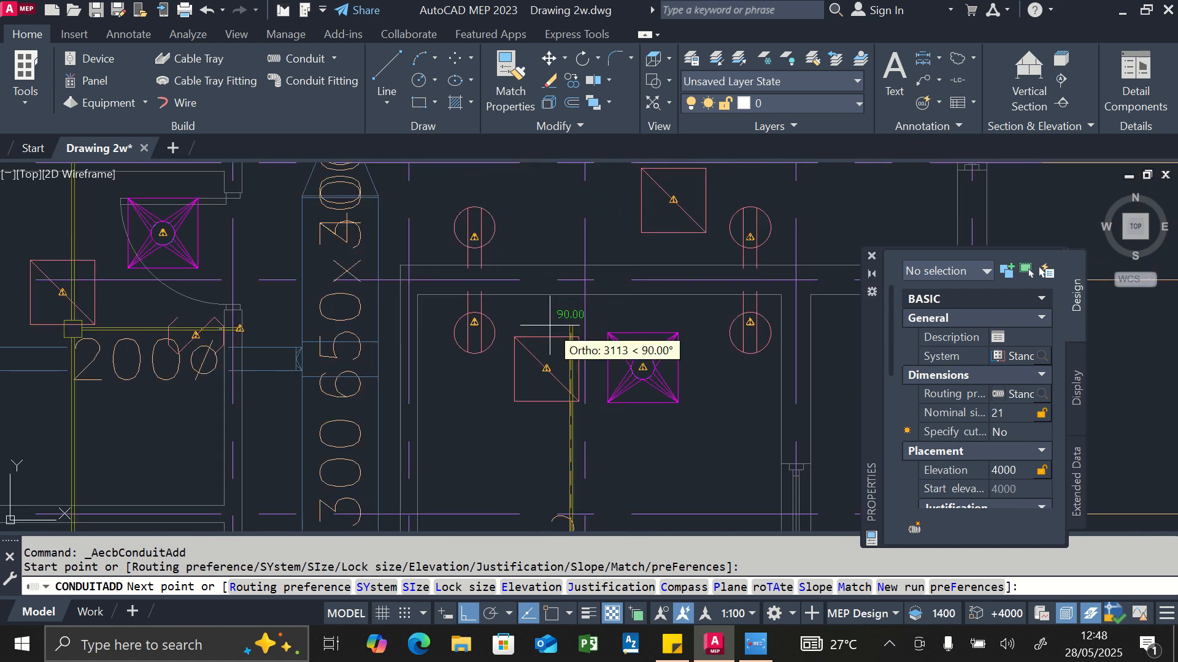
{"action": "scroll", "coordinate": [550, 325], "scroll_direction": "down", "scroll_amount": 5}
{"action": "scroll", "coordinate": [549, 323], "scroll_direction": "down", "scroll_amount": 2}
{"action": "scroll", "coordinate": [558, 220], "scroll_direction": "up", "scroll_amount": 4}
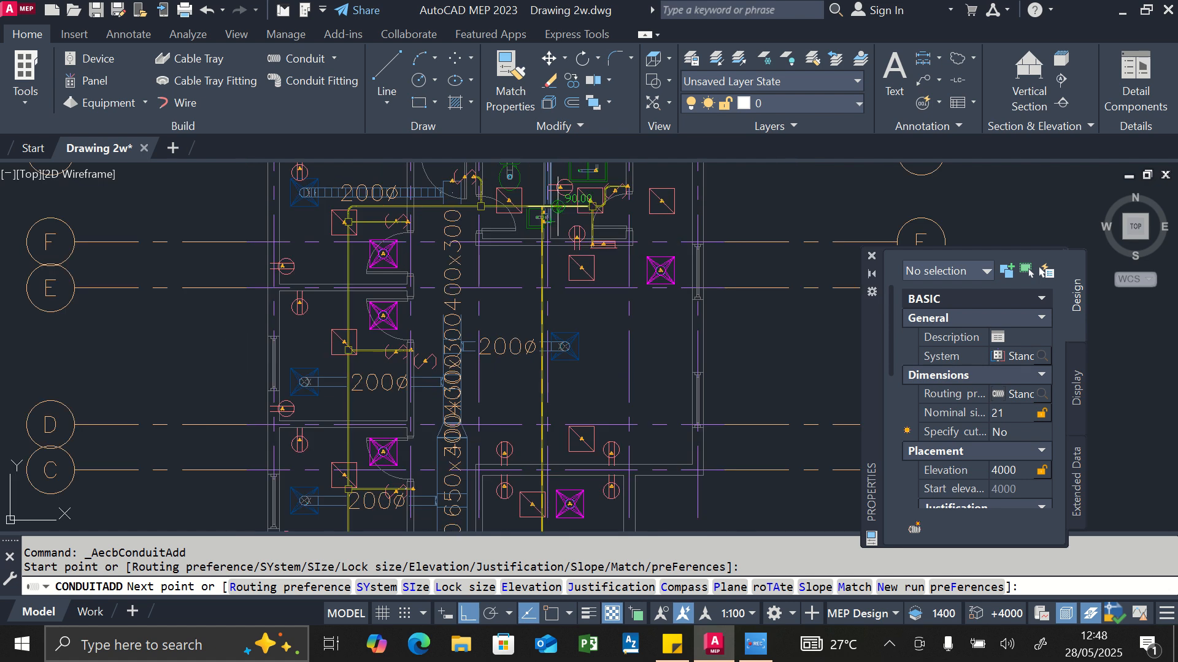
{"action": "scroll", "coordinate": [557, 244], "scroll_direction": "up", "scroll_amount": 4}
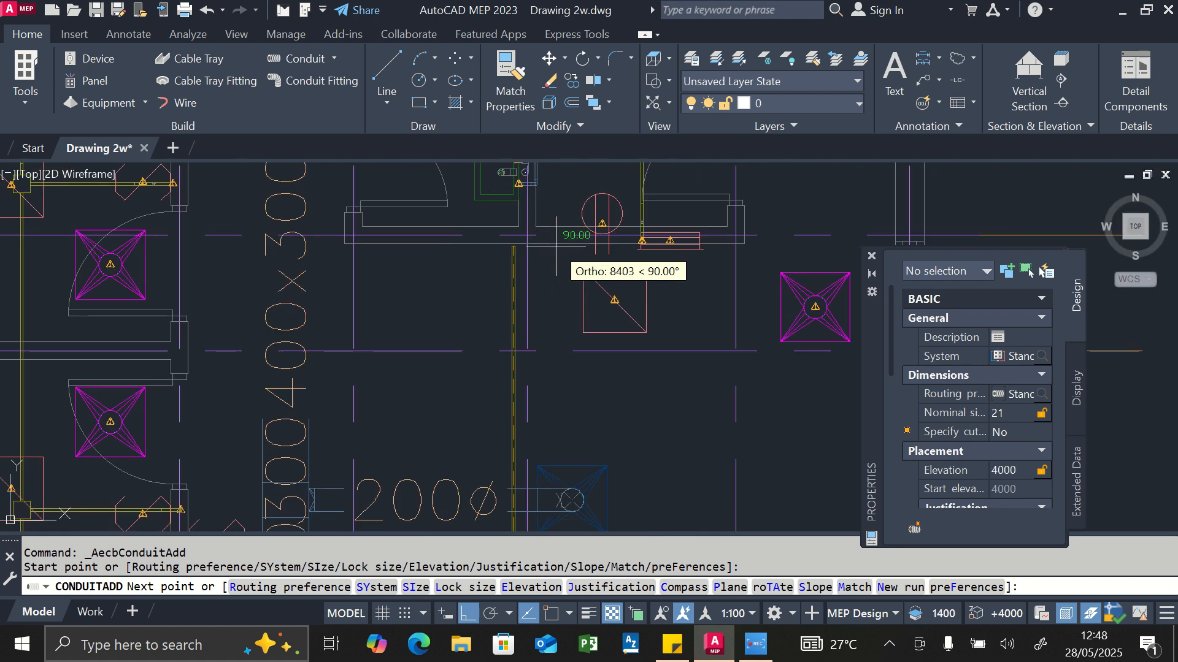
{"action": "left_click", "coordinate": [514, 271]}
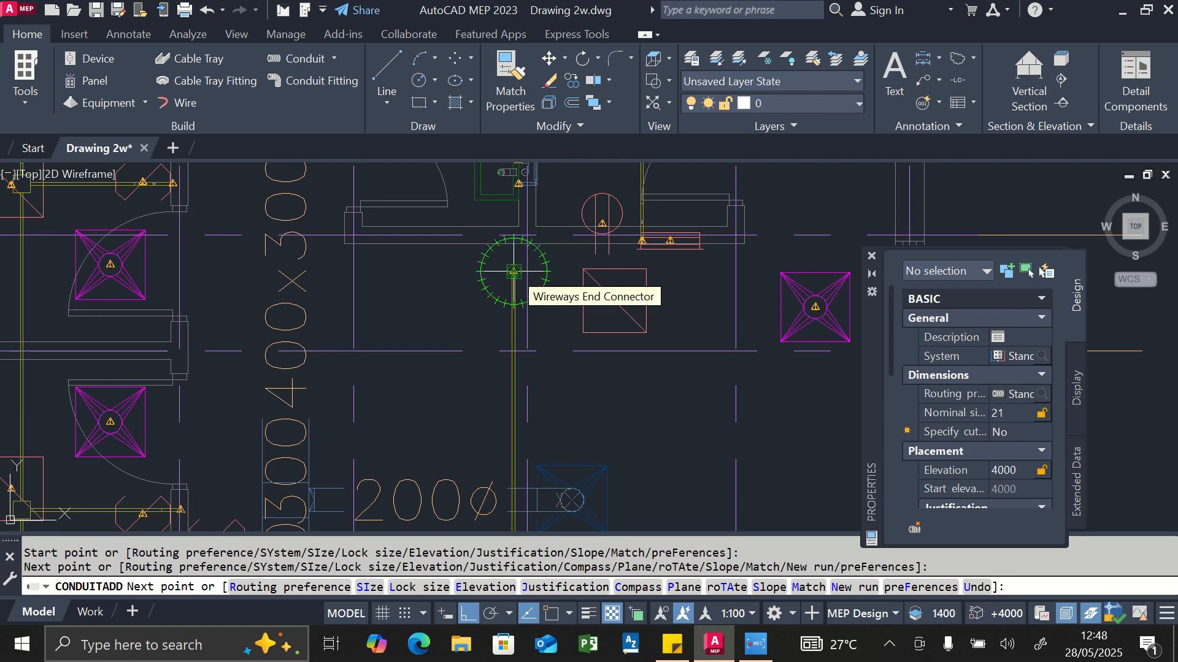
{"action": "key", "text": "Escape"}
- Move the new conduit horizontally to the right so it lines up beneath the electrical panel near grid F
{"action": "scroll", "coordinate": [528, 310], "scroll_direction": "down", "scroll_amount": 5}
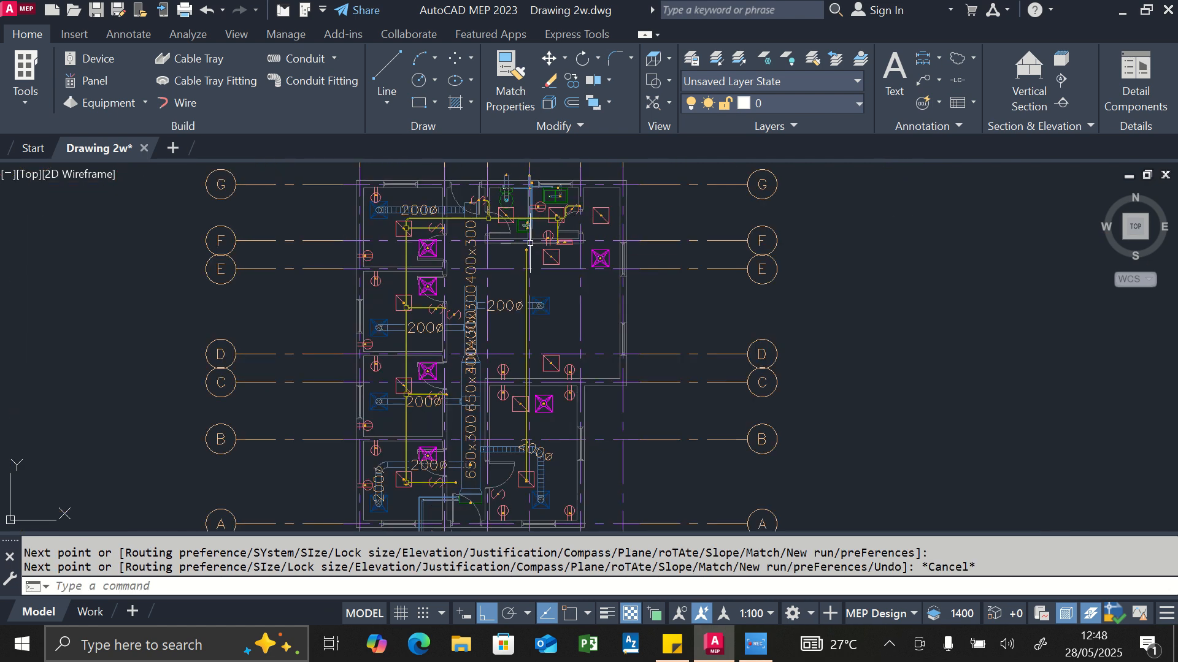
{"action": "left_click", "coordinate": [528, 322]}
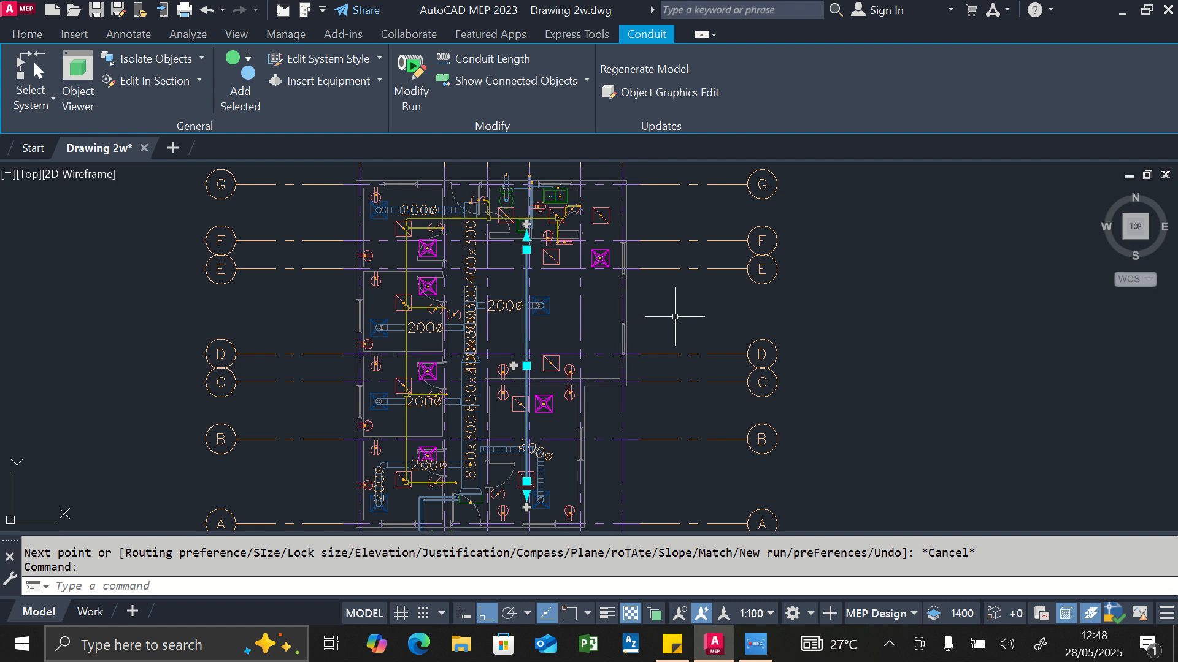
{"action": "type", "text": "M"}
{"action": "key", "text": "Return"}
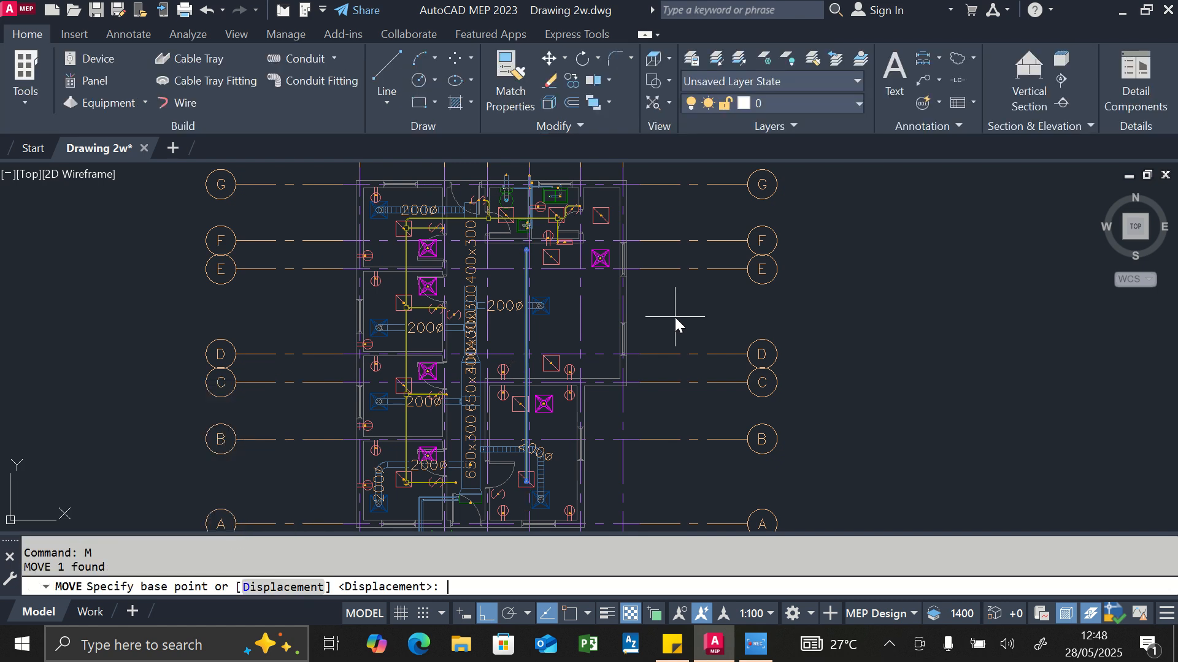
{"action": "left_click", "coordinate": [539, 334]}
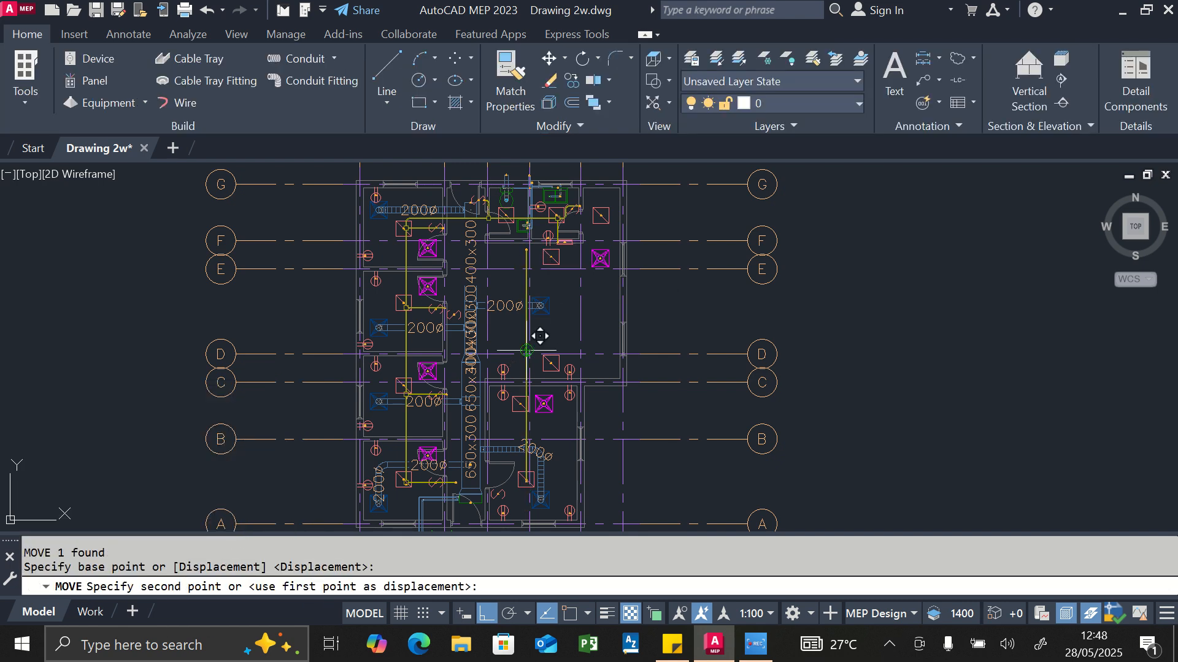
{"action": "scroll", "coordinate": [559, 335], "scroll_direction": "up", "scroll_amount": 3}
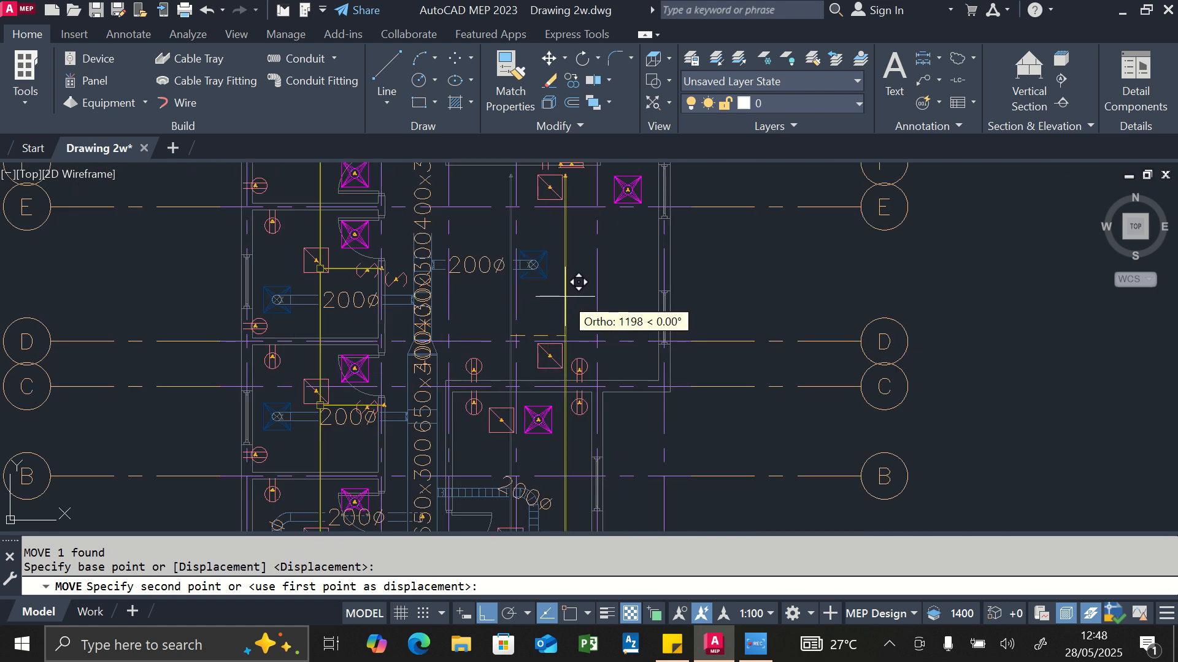
{"action": "scroll", "coordinate": [578, 282], "scroll_direction": "down", "scroll_amount": 2}
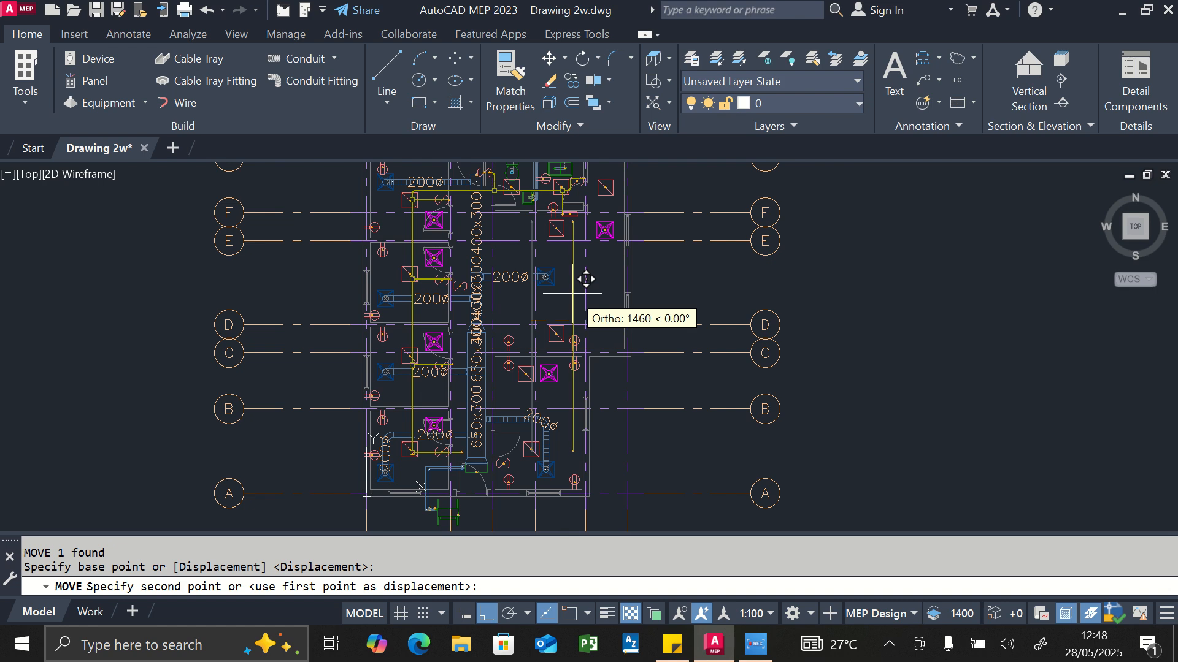
{"action": "left_click", "coordinate": [583, 279]}
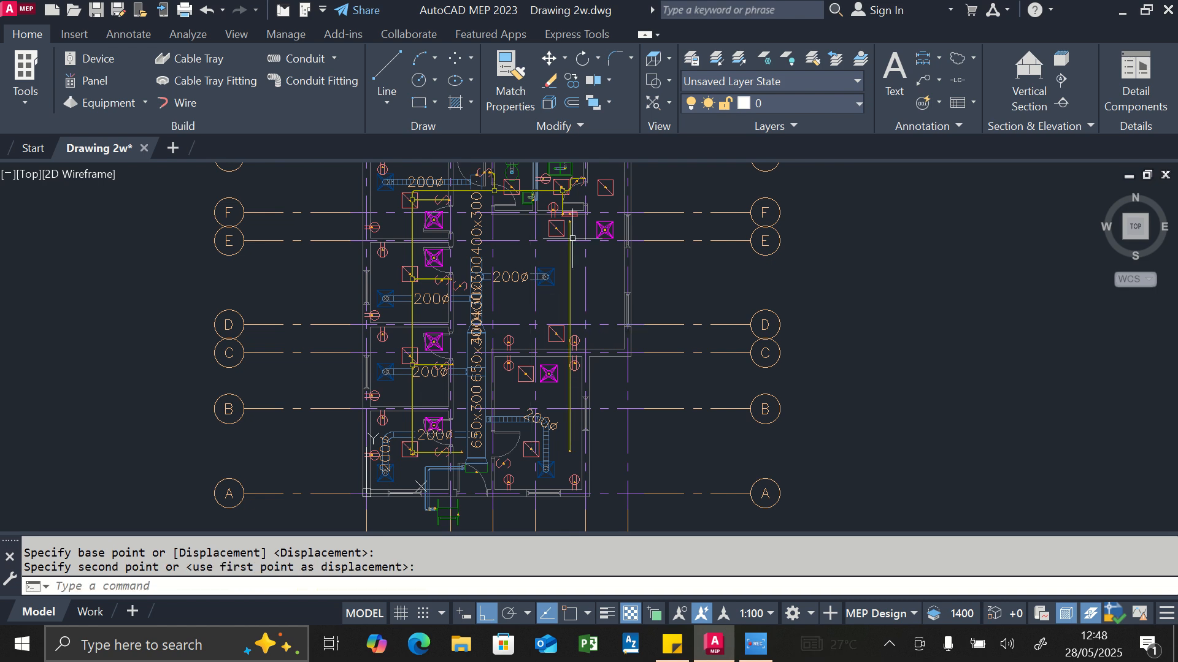
- Check the moved conduit's properties, including its size and elevation, and inspect its upper end below the panel
{"action": "scroll", "coordinate": [560, 193], "scroll_direction": "up", "scroll_amount": 4}
{"action": "scroll", "coordinate": [560, 194], "scroll_direction": "up", "scroll_amount": 2}
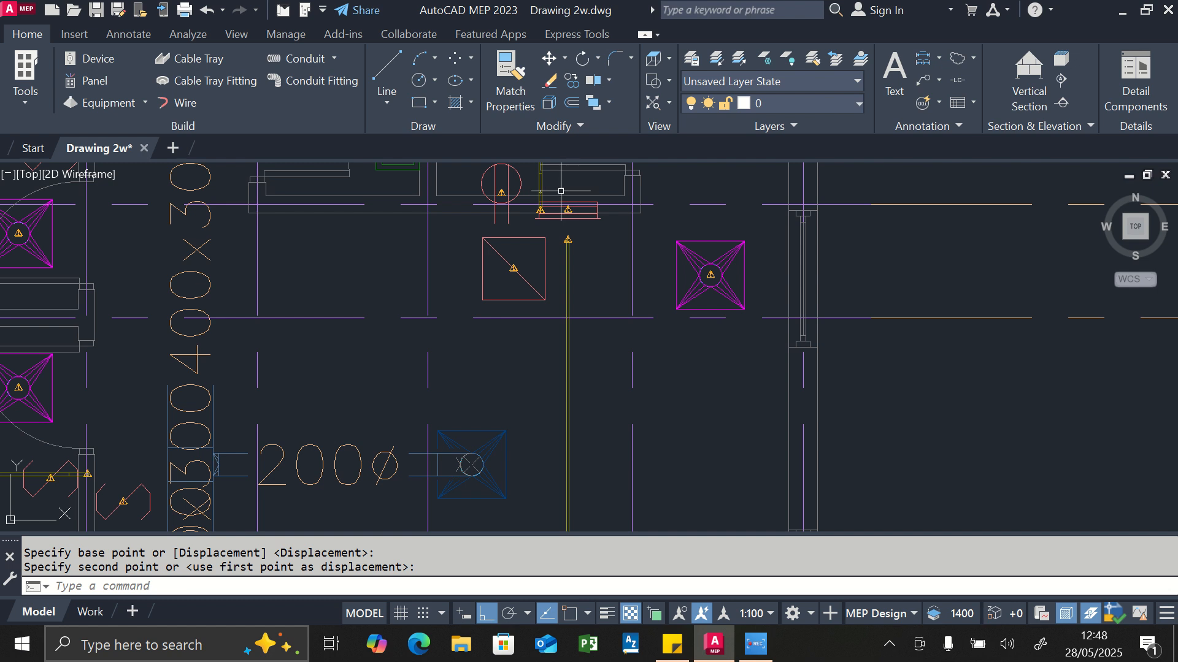
{"action": "scroll", "coordinate": [563, 235], "scroll_direction": "up", "scroll_amount": 2}
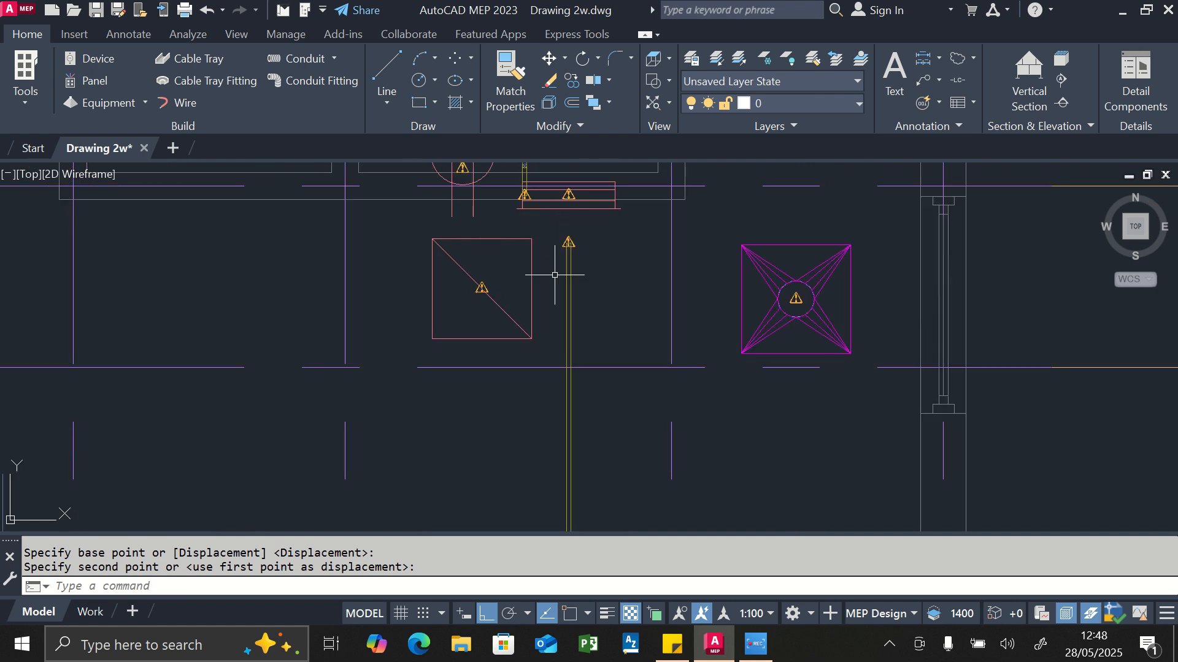
{"action": "left_click", "coordinate": [570, 278]}
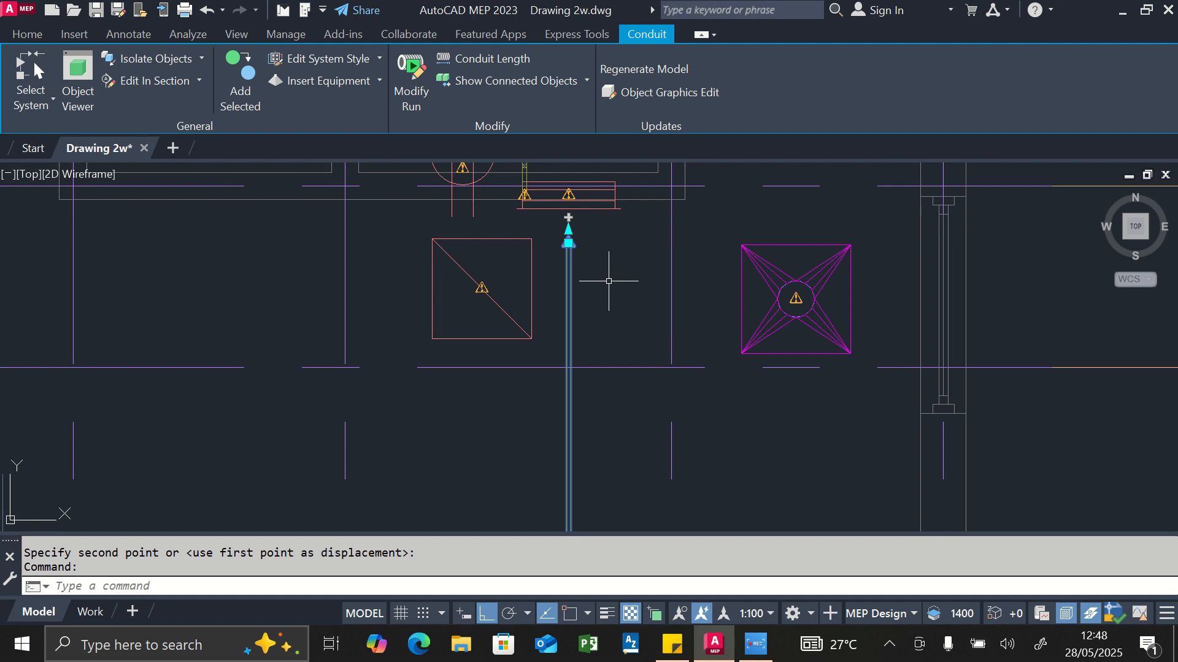
{"action": "type", "text": "pr"}
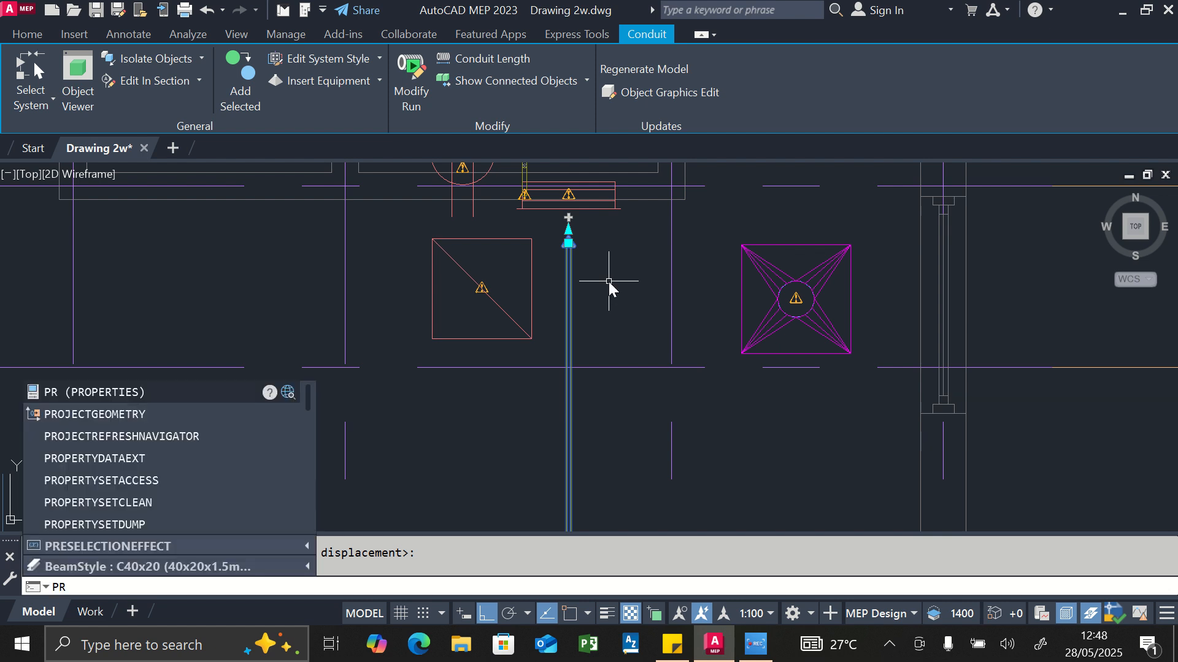
{"action": "key", "text": "Return"}
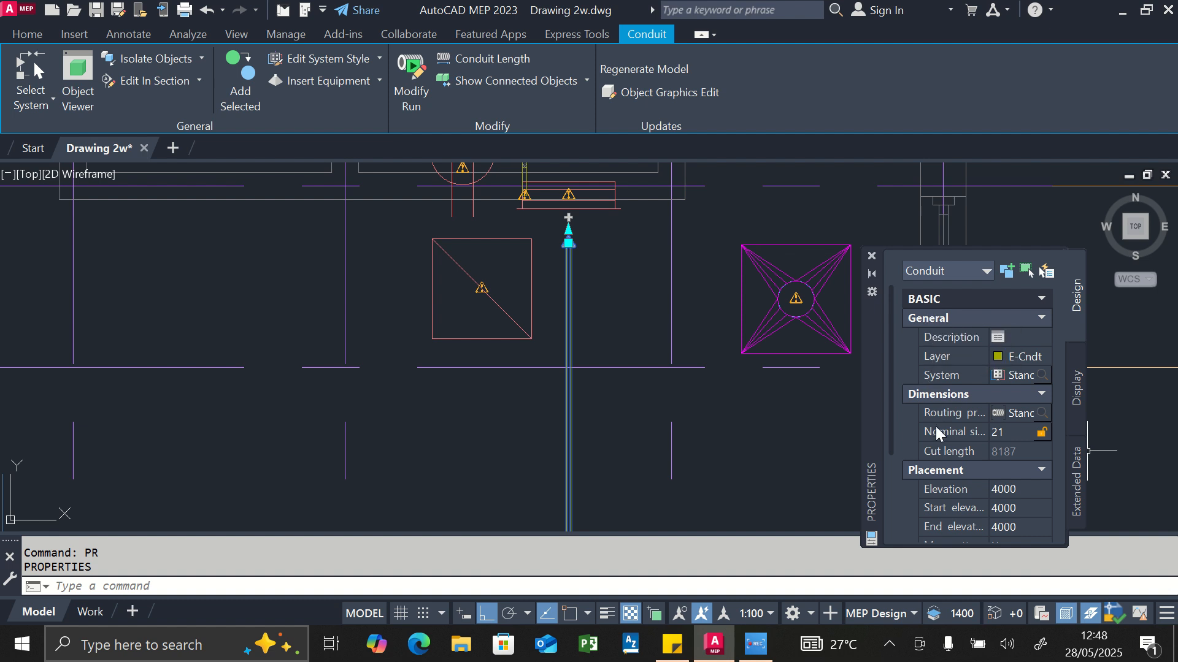
{"action": "scroll", "coordinate": [940, 440], "scroll_direction": "down", "scroll_amount": 3}
{"action": "scroll", "coordinate": [957, 457], "scroll_direction": "up", "scroll_amount": 3}
{"action": "scroll", "coordinate": [613, 196], "scroll_direction": "up", "scroll_amount": 4}
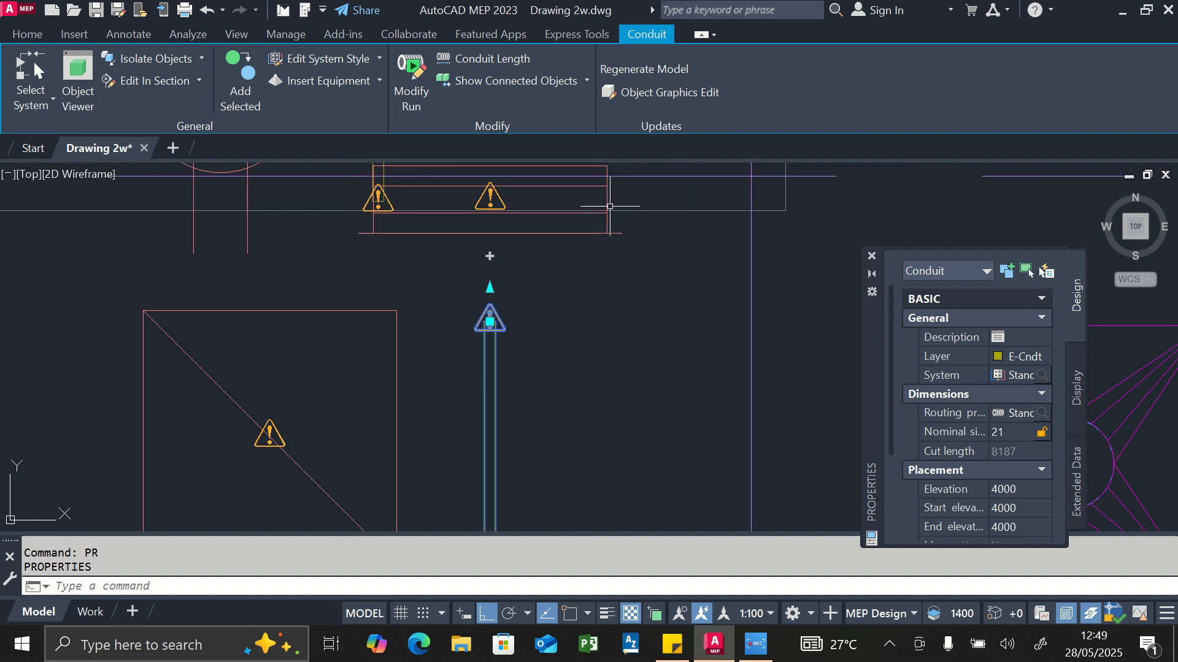
{"action": "key", "text": "Escape"}
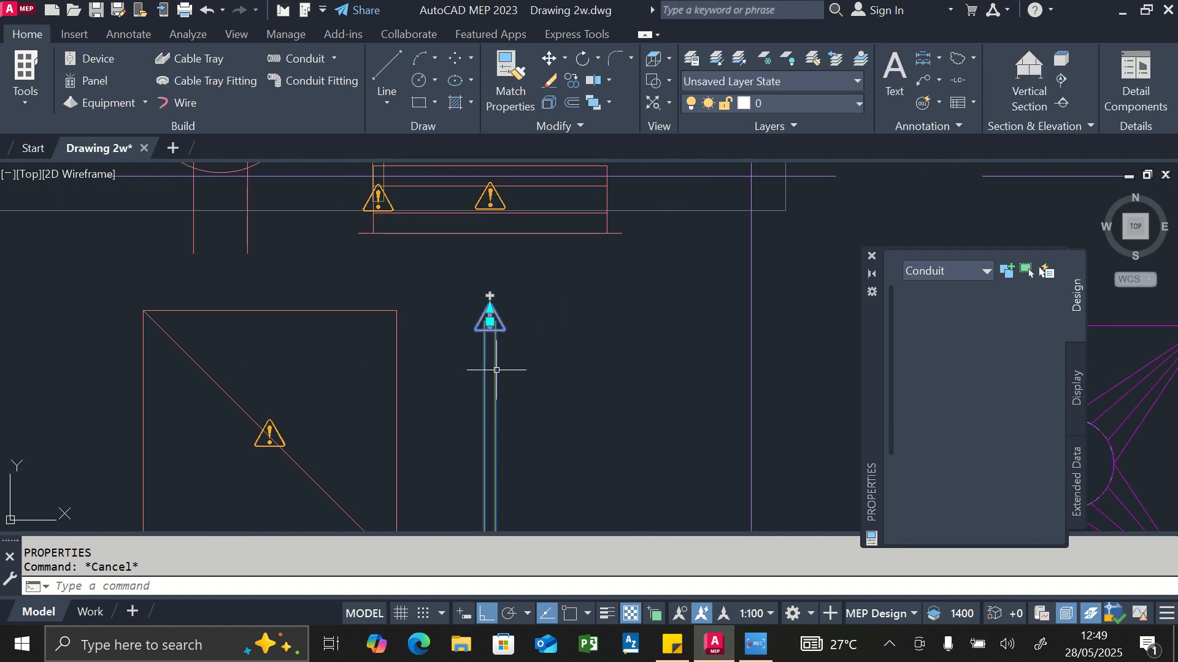
- Continue the conduit from its upper end towards the panel and set the elevation of the following segment to 1200
{"action": "left_click", "coordinate": [497, 370]}
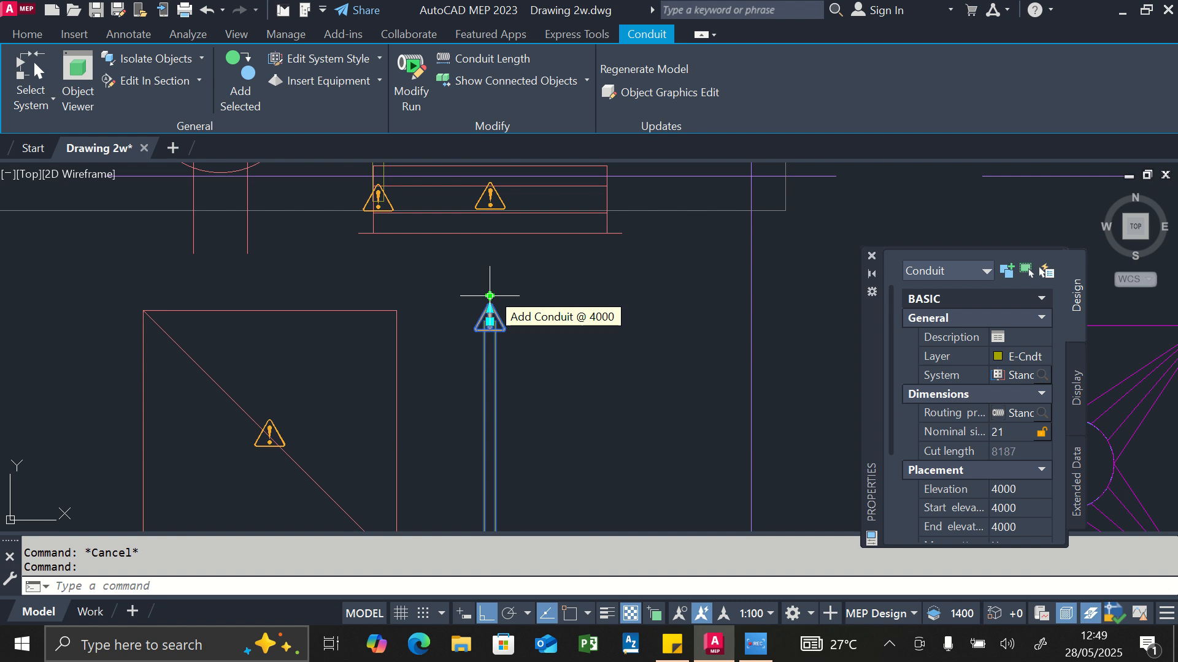
{"action": "left_click", "coordinate": [490, 296]}
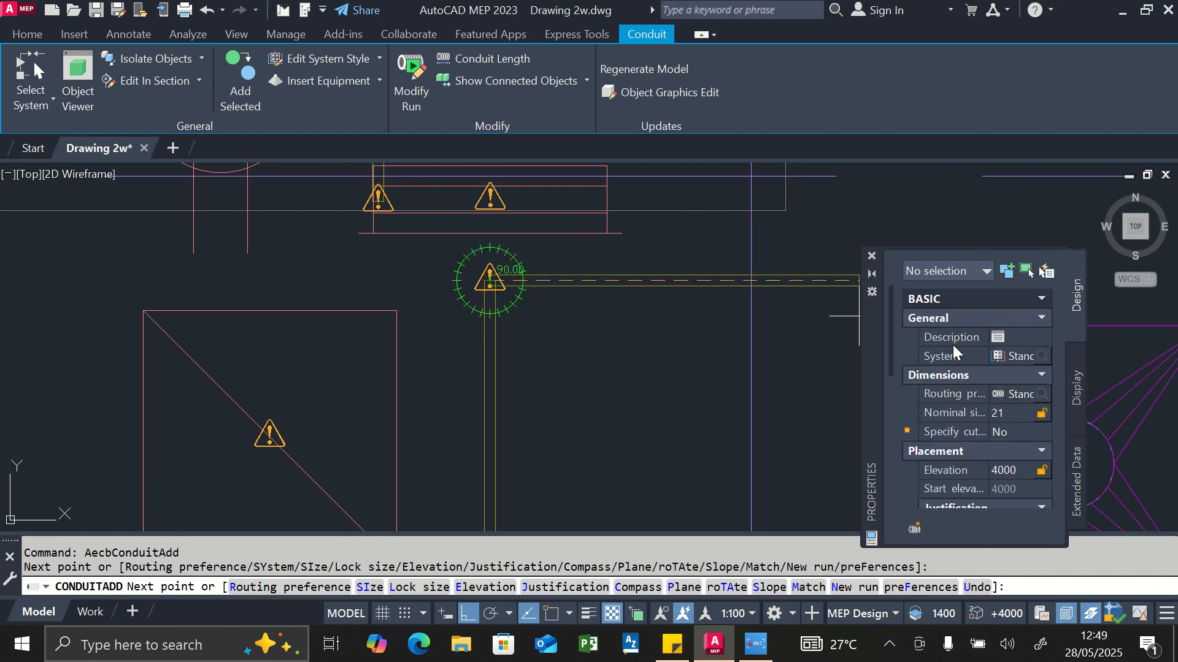
{"action": "left_click", "coordinate": [1005, 471]}
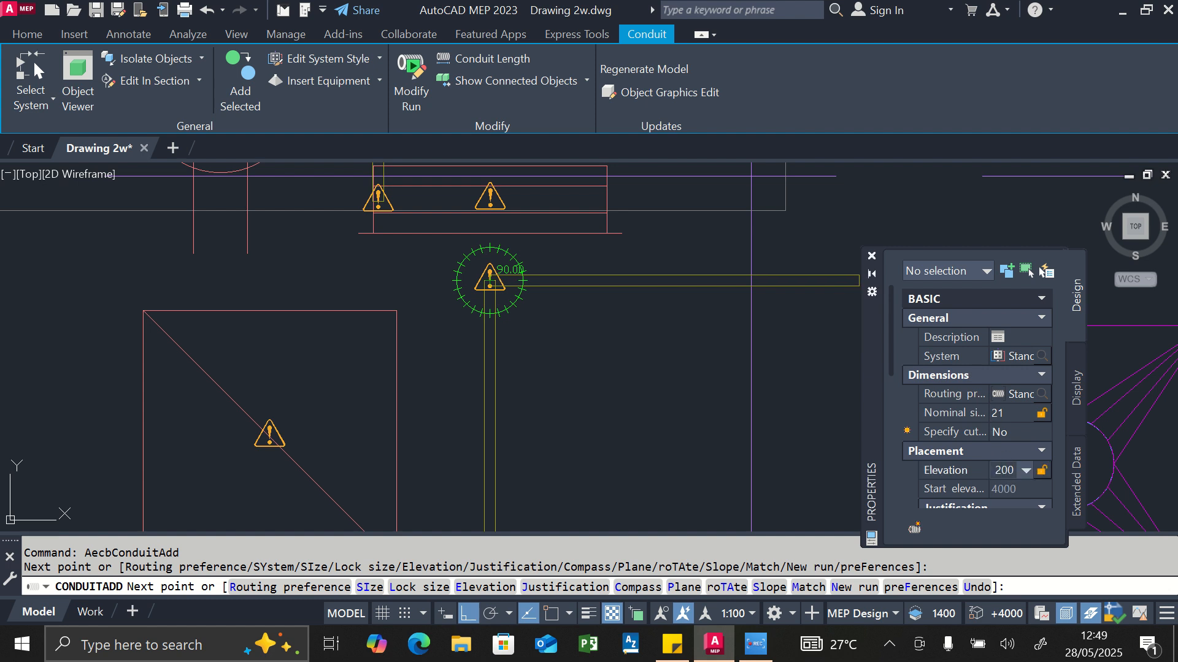
{"action": "type", "text": "1200"}
{"action": "key", "text": "Return"}
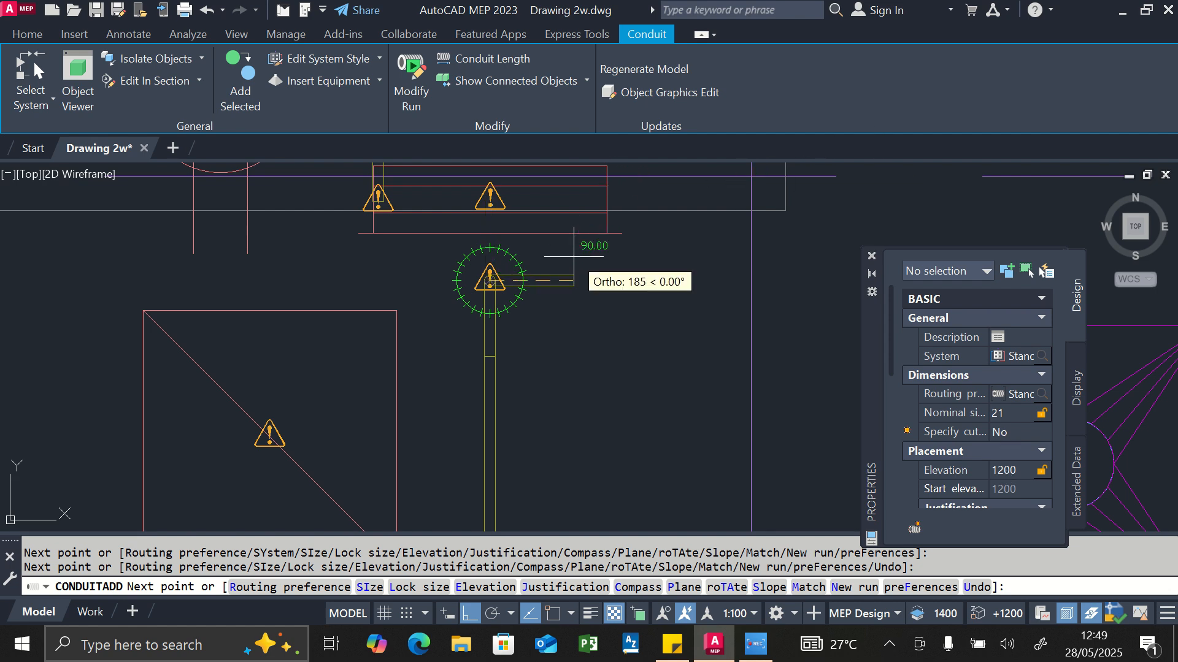
- Connect the lowered conduit segment to the connector at the middle of the panel and finish the run
{"action": "scroll", "coordinate": [574, 256], "scroll_direction": "down", "scroll_amount": 2}
{"action": "scroll", "coordinate": [521, 204], "scroll_direction": "up", "scroll_amount": 2}
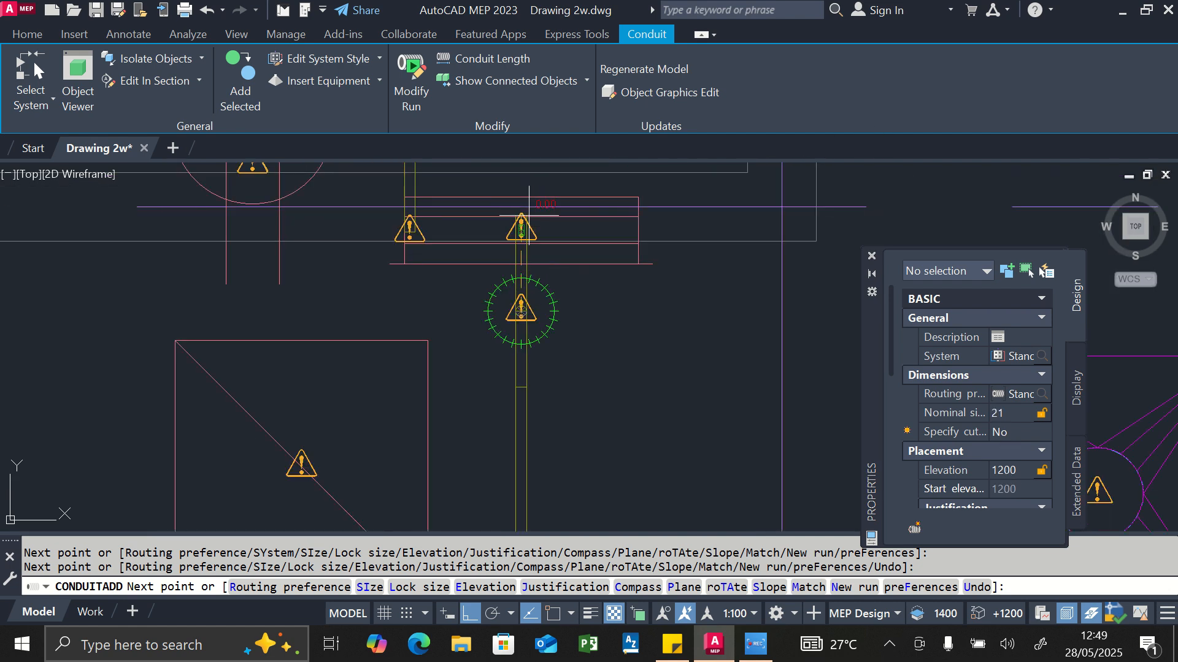
{"action": "left_click", "coordinate": [523, 218]}
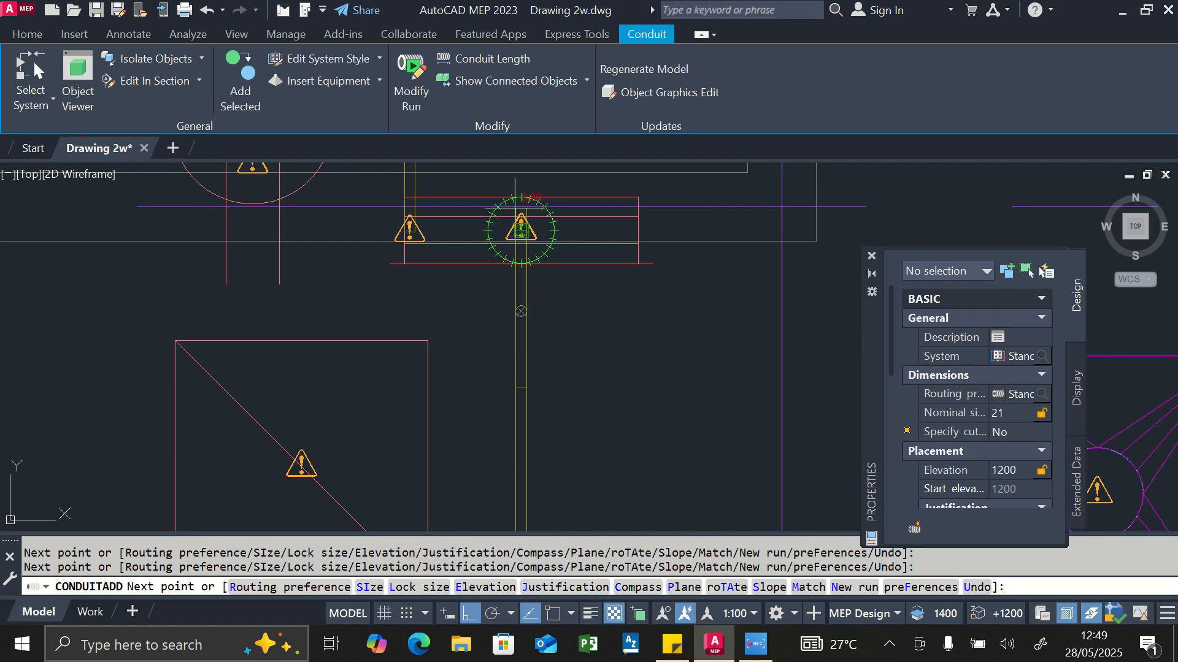
{"action": "key", "text": "Escape"}
- Examine the conduit's vertical drop, its connection at the panel and the run through the rooms below
{"action": "scroll", "coordinate": [544, 305], "scroll_direction": "down", "scroll_amount": 3}
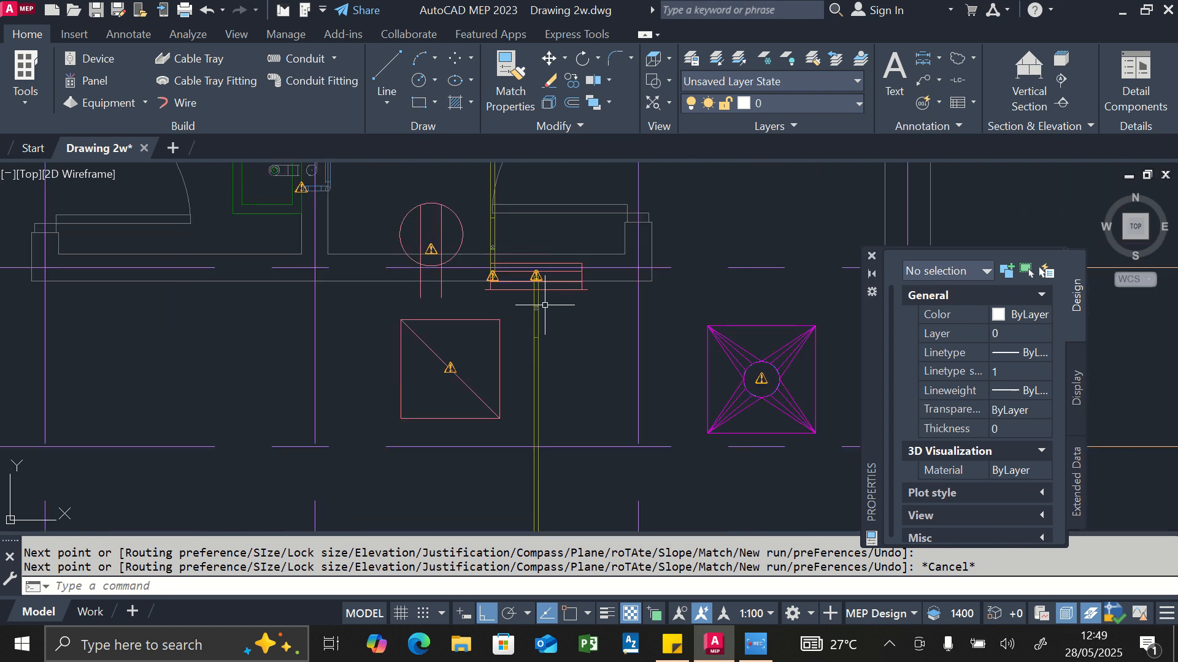
{"action": "scroll", "coordinate": [545, 305], "scroll_direction": "down", "scroll_amount": 3}
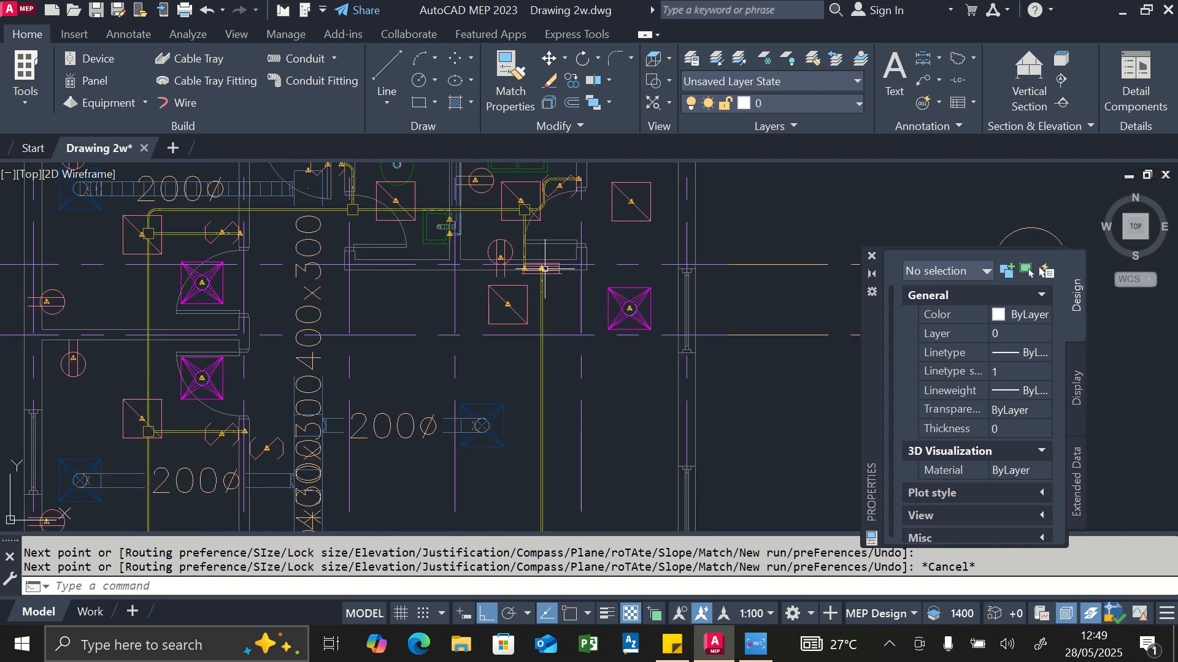
{"action": "scroll", "coordinate": [544, 268], "scroll_direction": "up", "scroll_amount": 3}
{"action": "scroll", "coordinate": [515, 319], "scroll_direction": "up", "scroll_amount": 2}
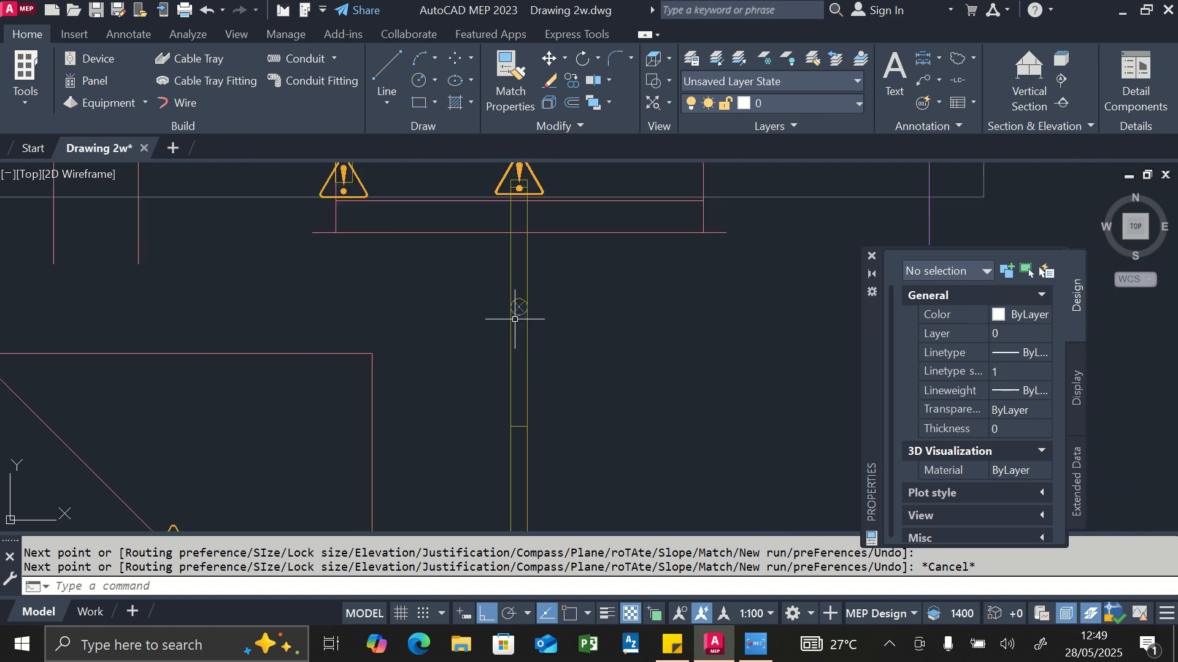
{"action": "scroll", "coordinate": [512, 202], "scroll_direction": "down", "scroll_amount": 3}
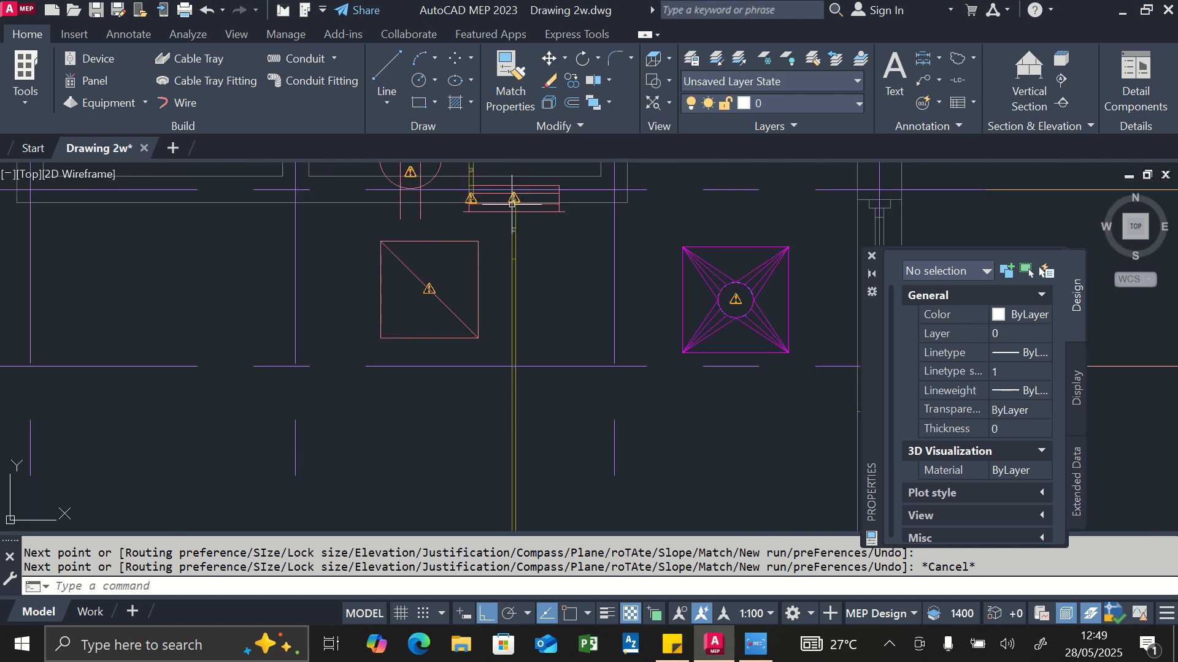
{"action": "scroll", "coordinate": [512, 203], "scroll_direction": "down", "scroll_amount": 3}
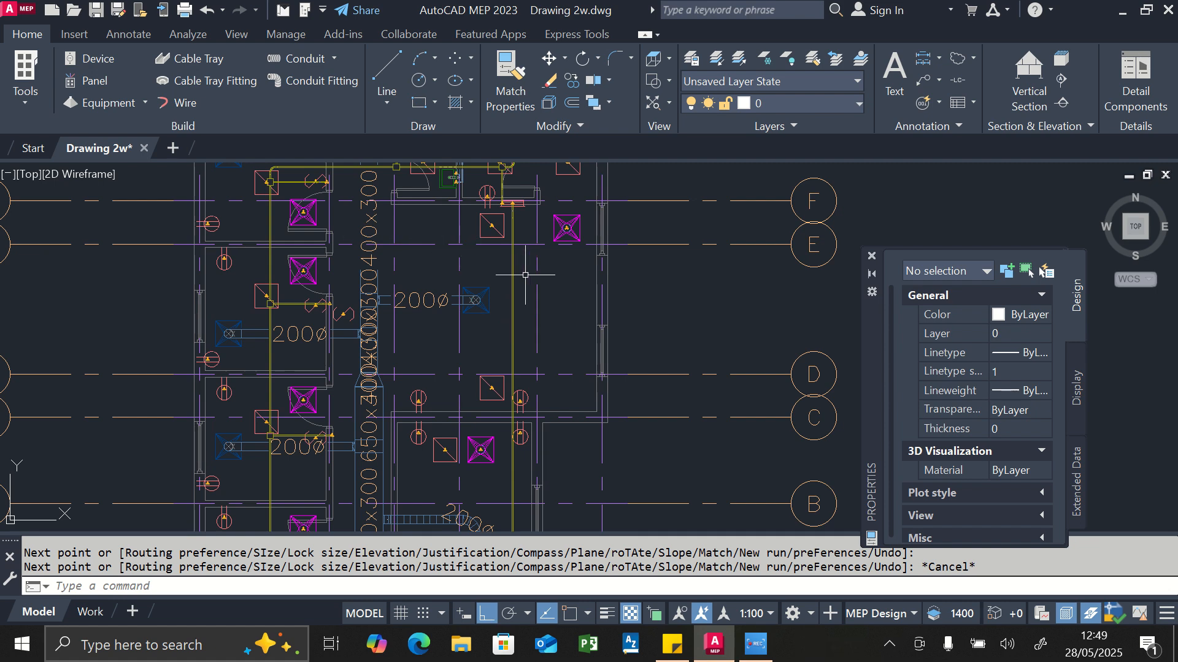
{"action": "scroll", "coordinate": [512, 225], "scroll_direction": "up", "scroll_amount": 2}
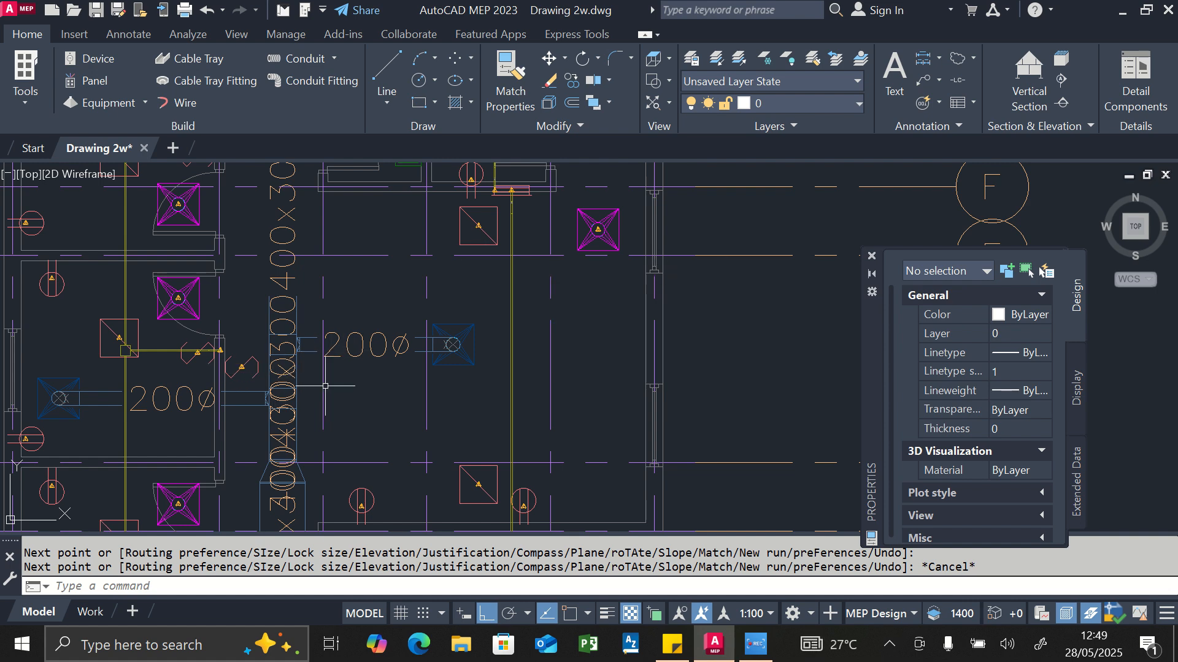
- Move the single-pole switch from the corridor to just below the wall at grid F, near the panel, with Ortho turned off
{"action": "scroll", "coordinate": [334, 337], "scroll_direction": "down", "scroll_amount": 3}
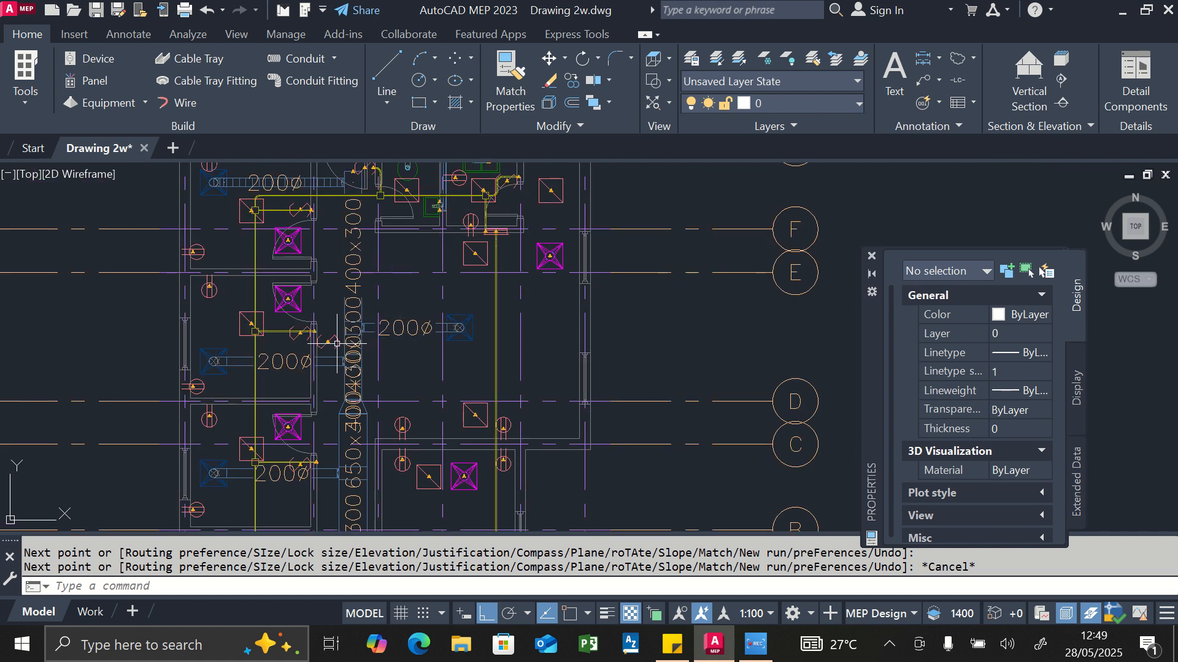
{"action": "left_click", "coordinate": [334, 343]}
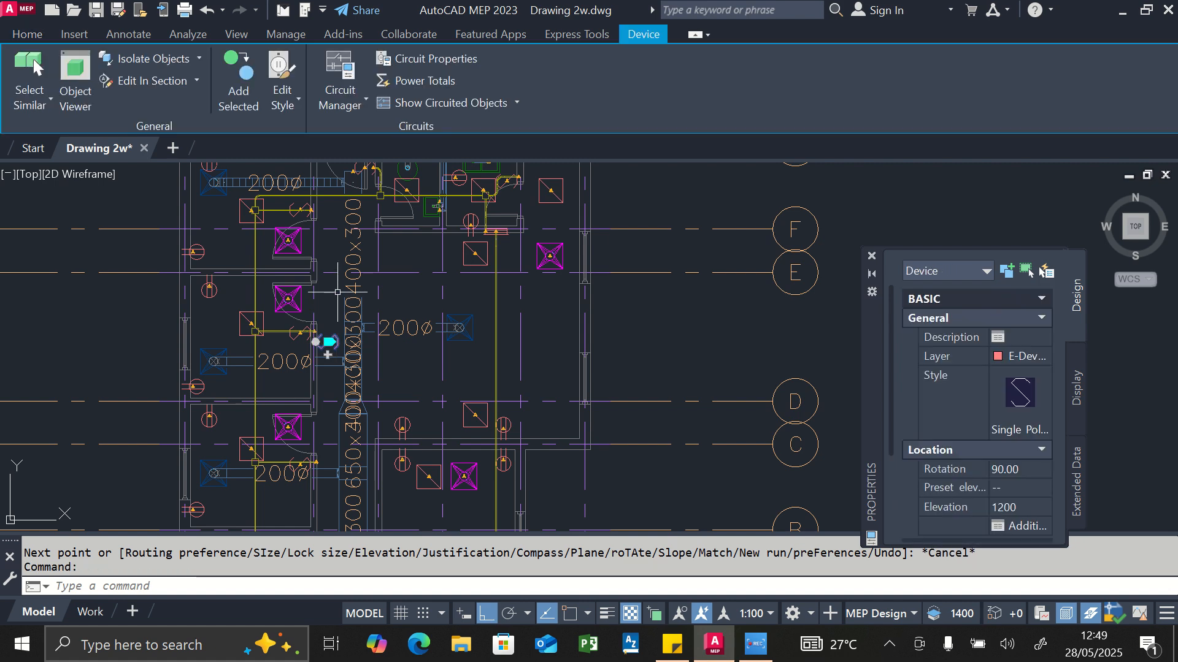
{"action": "type", "text": "m"}
{"action": "key", "text": "Return"}
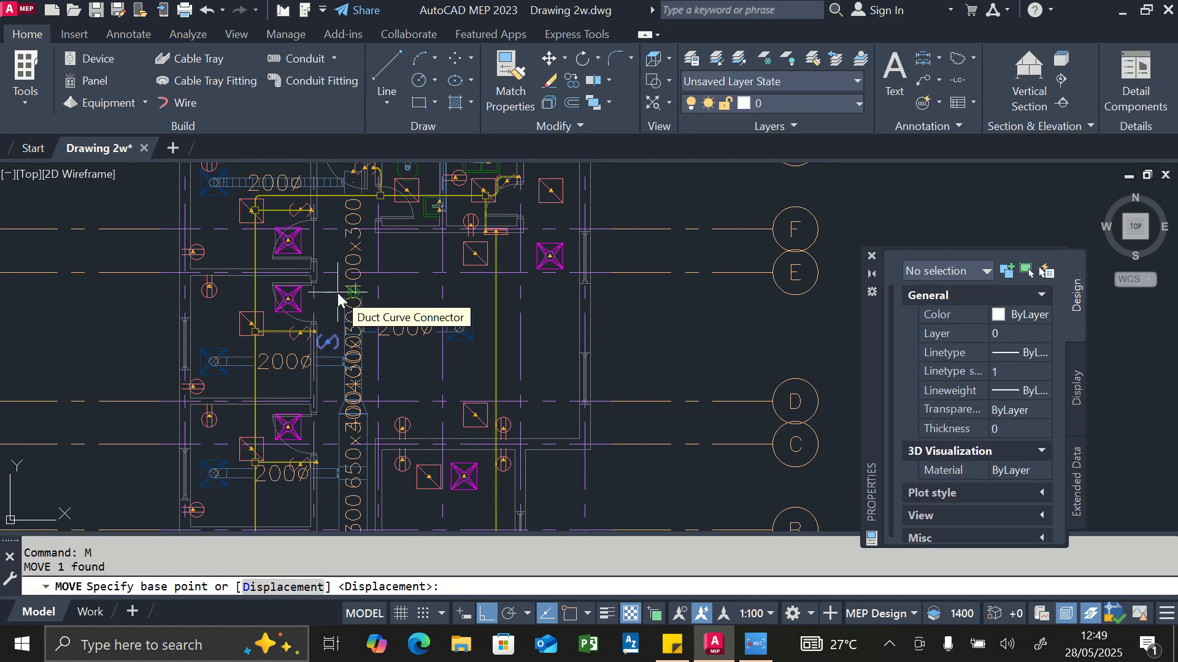
{"action": "left_click", "coordinate": [329, 342]}
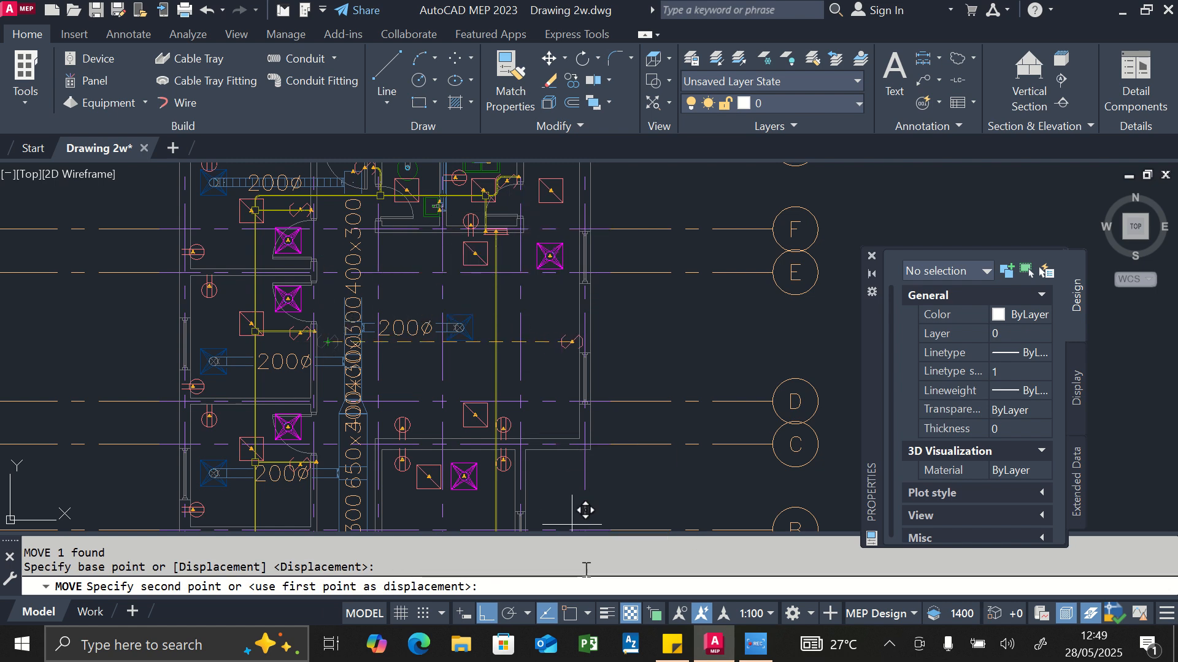
{"action": "left_click", "coordinate": [487, 613]}
{"action": "scroll", "coordinate": [447, 215], "scroll_direction": "up", "scroll_amount": 4}
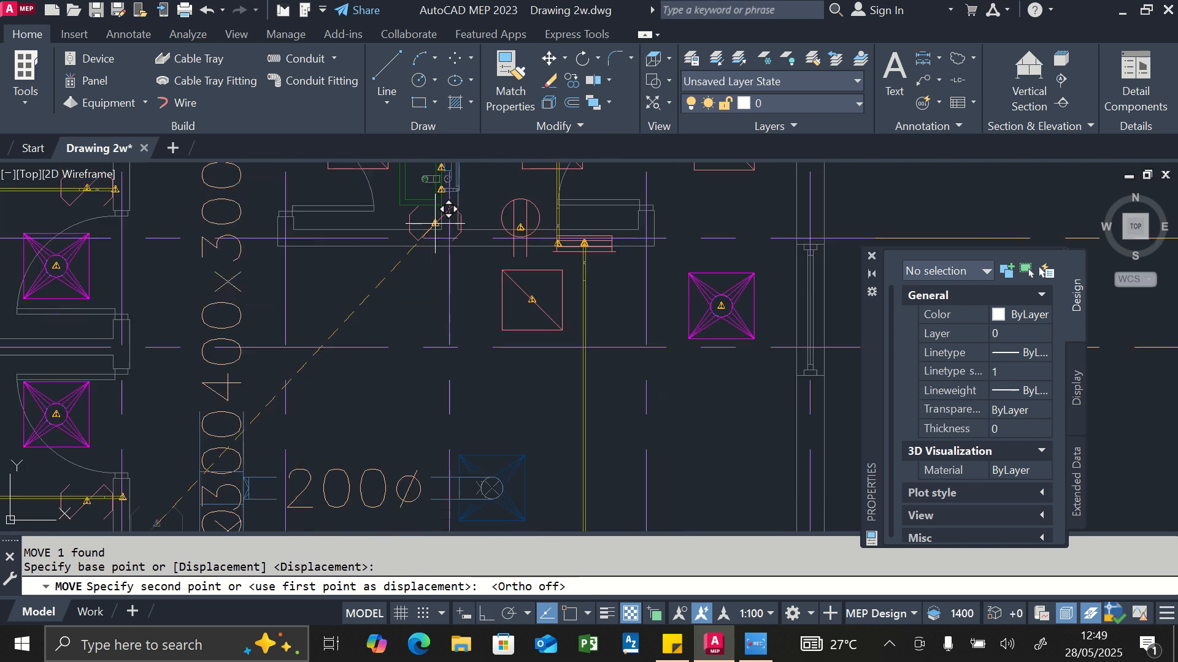
{"action": "scroll", "coordinate": [470, 251], "scroll_direction": "up", "scroll_amount": 2}
{"action": "scroll", "coordinate": [473, 276], "scroll_direction": "down", "scroll_amount": 2}
{"action": "scroll", "coordinate": [452, 284], "scroll_direction": "up", "scroll_amount": 2}
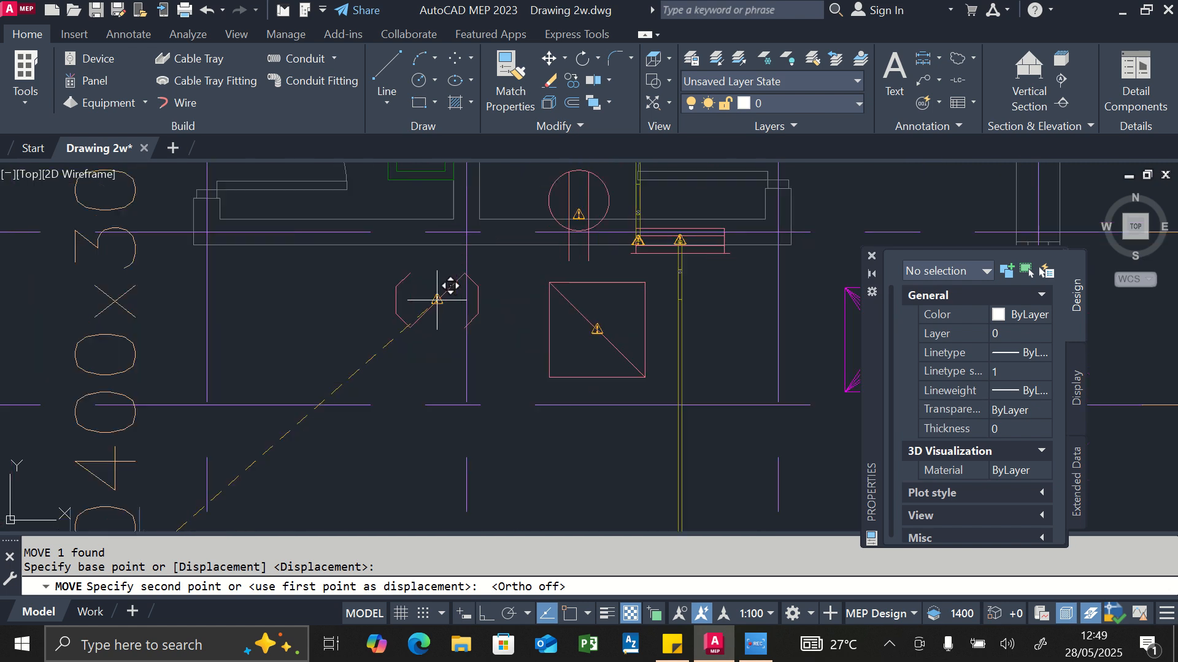
{"action": "left_click", "coordinate": [368, 261]}
- Rotate the moved switch a quarter turn about its centre with Ortho turned on
{"action": "left_click", "coordinate": [398, 282]}
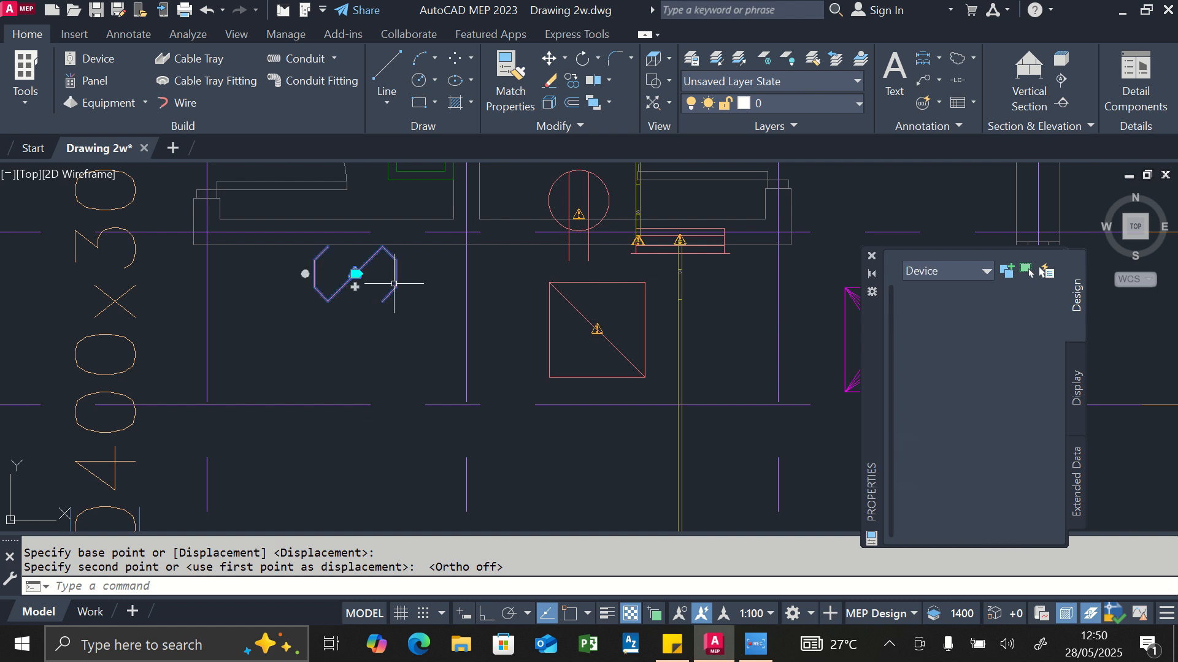
{"action": "type", "text": "ro"}
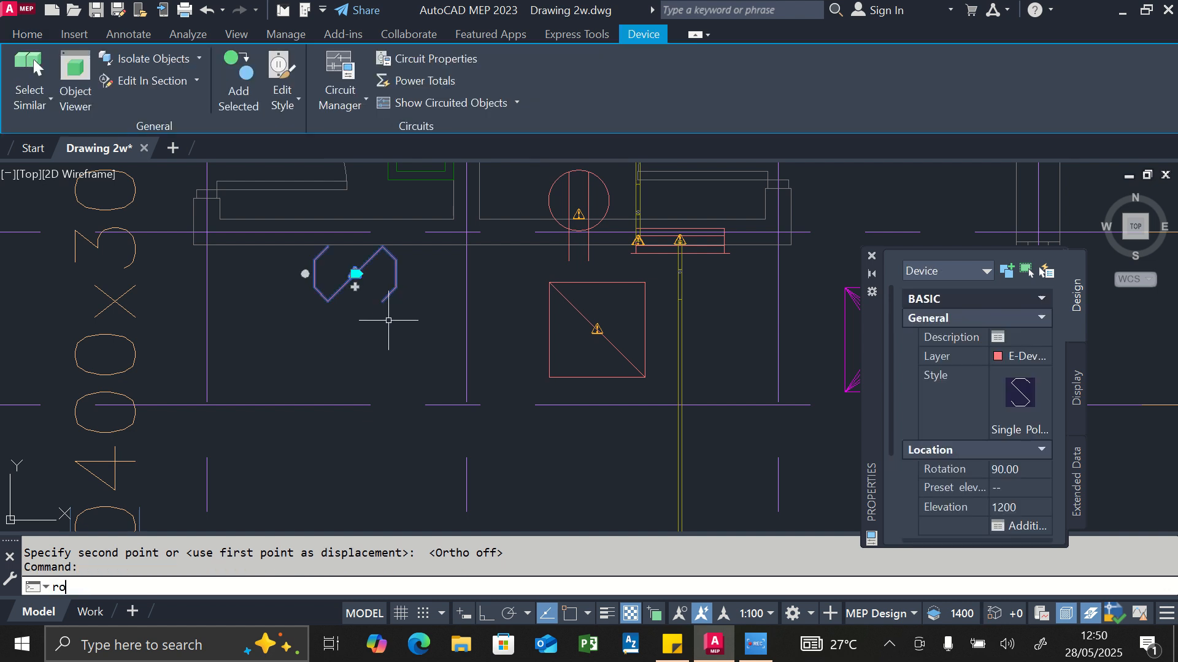
{"action": "key", "text": "Return"}
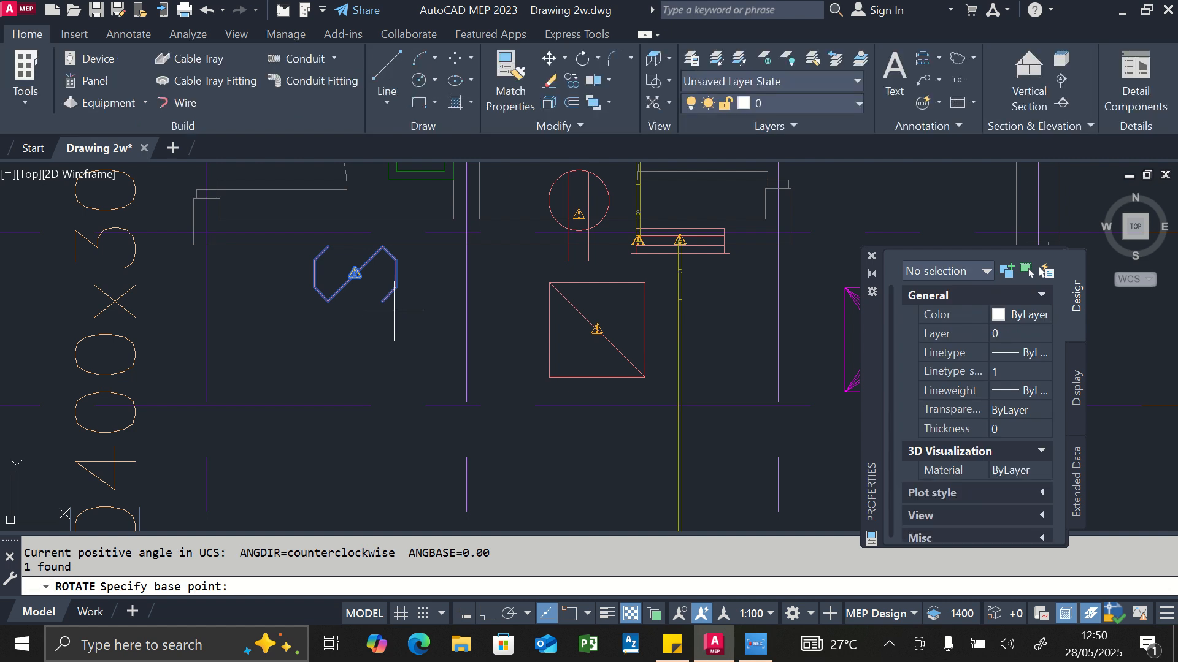
{"action": "left_click", "coordinate": [354, 273]}
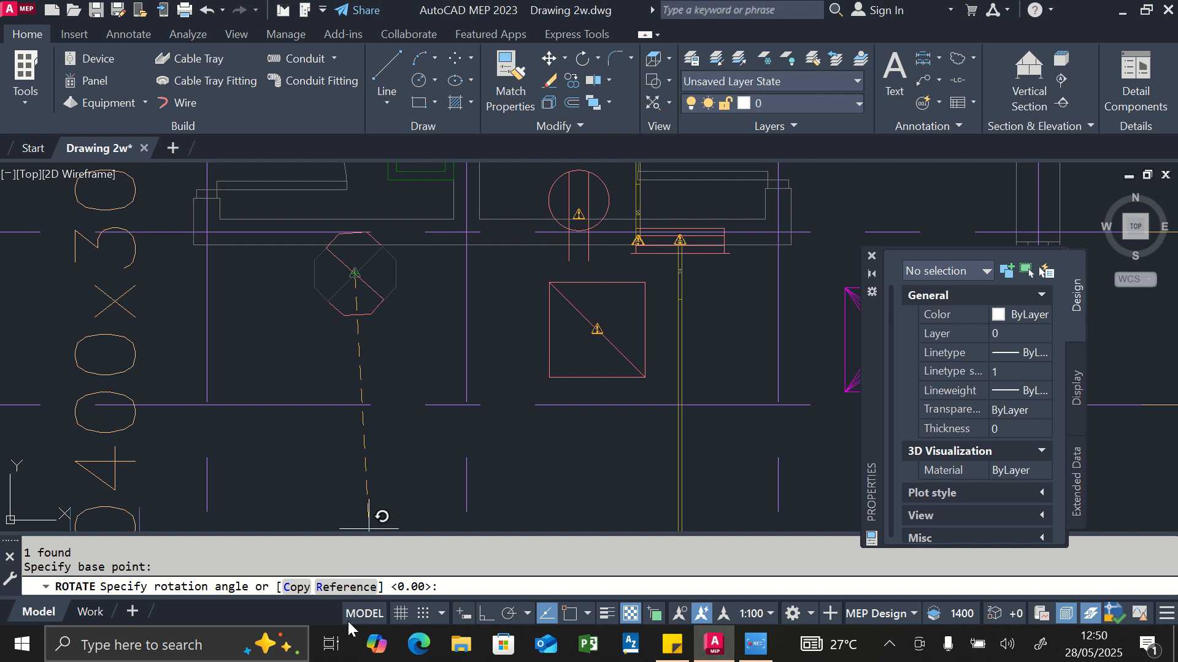
{"action": "left_click", "coordinate": [503, 614]}
{"action": "left_click", "coordinate": [491, 615]}
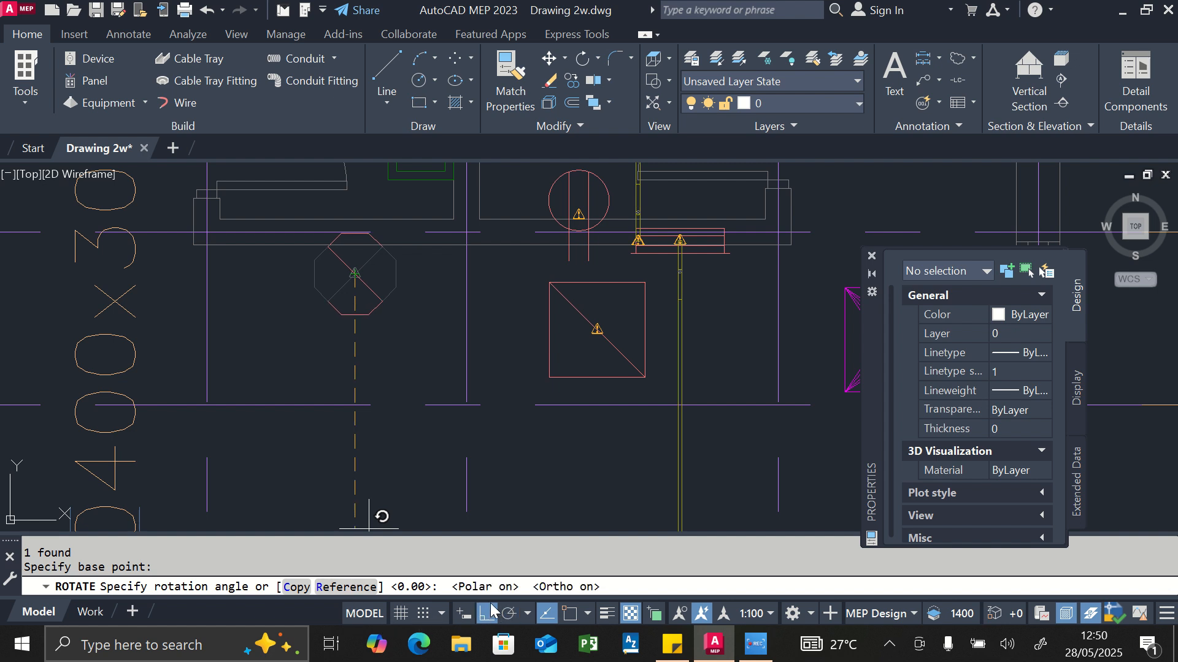
{"action": "left_click", "coordinate": [347, 365]}
{"action": "scroll", "coordinate": [397, 257], "scroll_direction": "down", "scroll_amount": 4}
{"action": "scroll", "coordinate": [397, 257], "scroll_direction": "up", "scroll_amount": 4}
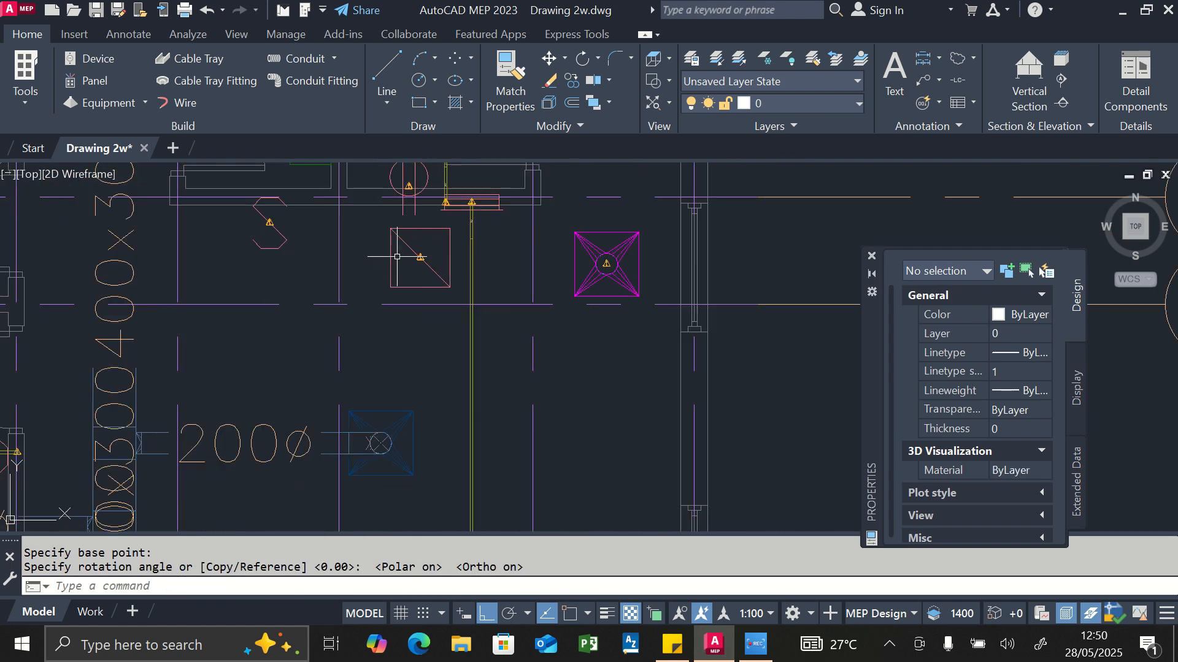
{"action": "scroll", "coordinate": [448, 245], "scroll_direction": "down", "scroll_amount": 4}
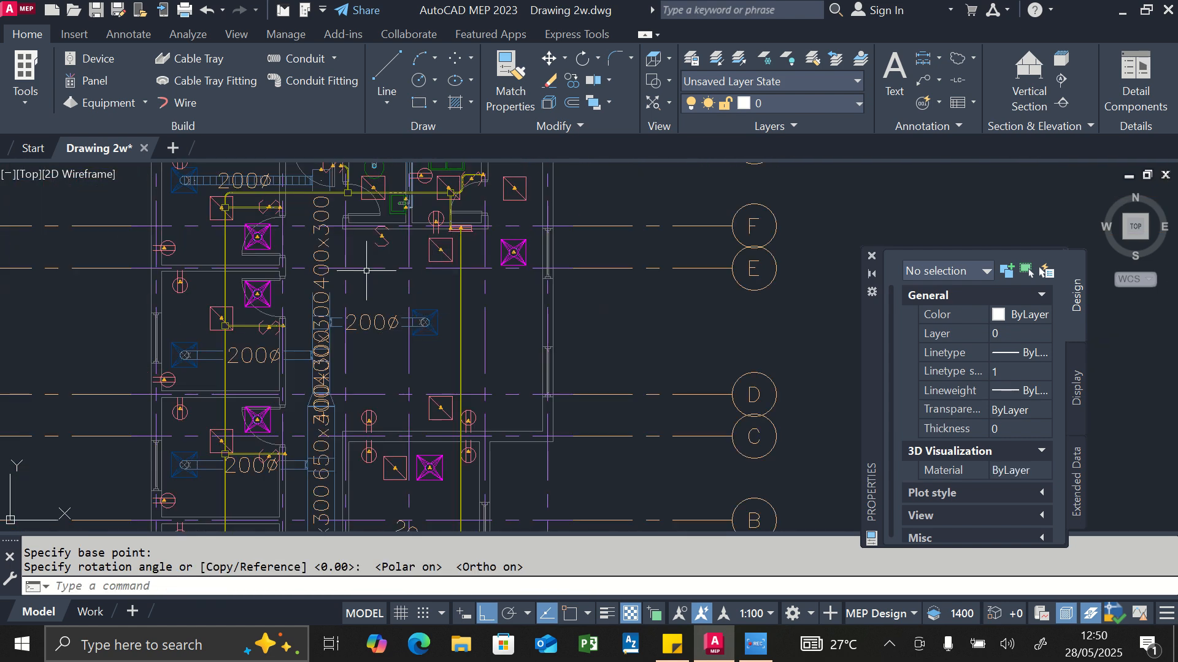
{"action": "scroll", "coordinate": [503, 264], "scroll_direction": "down", "scroll_amount": 4}
{"action": "scroll", "coordinate": [453, 402], "scroll_direction": "up", "scroll_amount": 6}
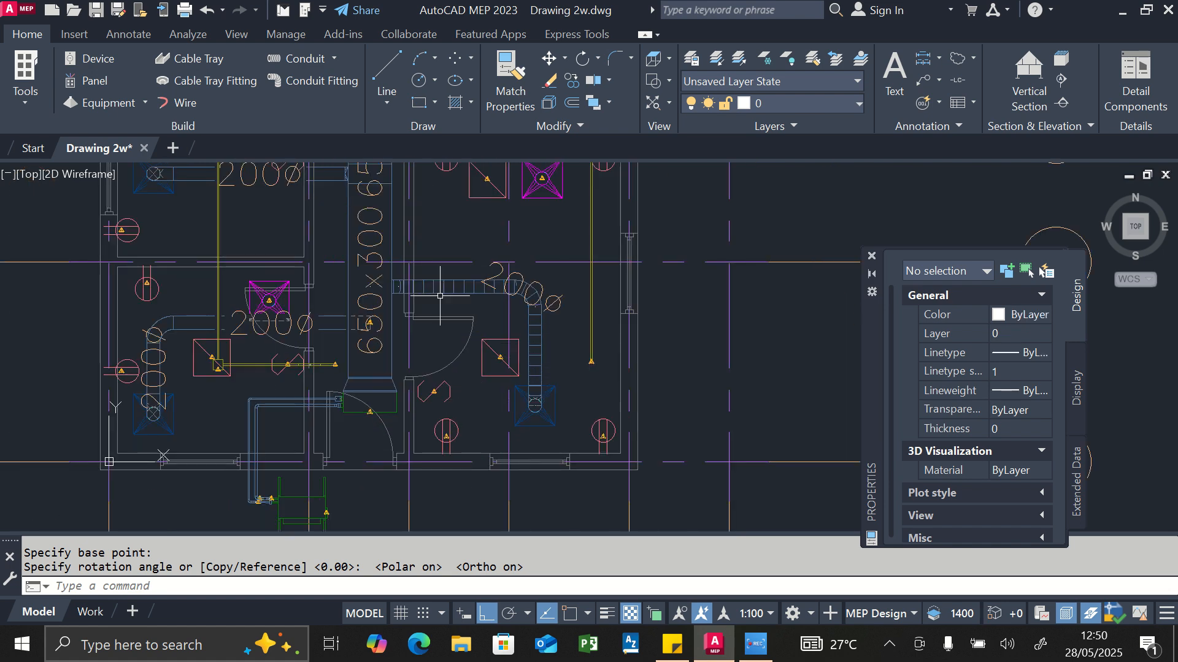
{"action": "left_click", "coordinate": [305, 58]}
{"action": "scroll", "coordinate": [592, 353], "scroll_direction": "up", "scroll_amount": 3}
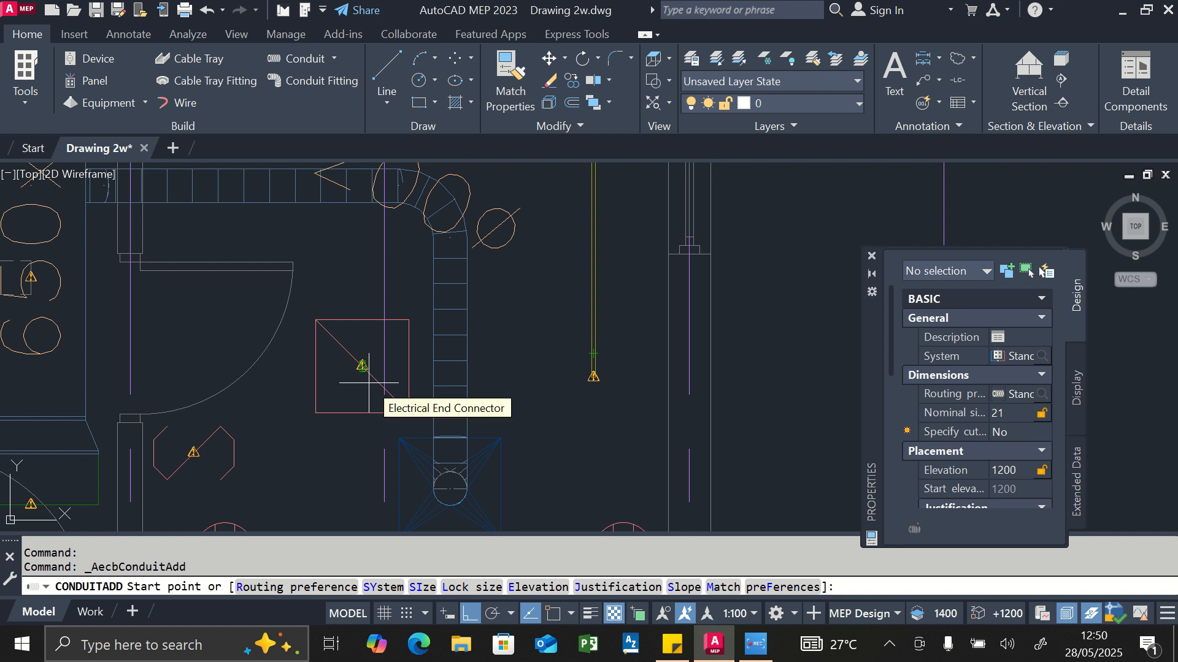
{"action": "key", "text": "Escape"}
- Extend the long vertical conduit from its lower end about 1000 sideways, stopping just short of the ceiling fixture between grids A and B
{"action": "left_click", "coordinate": [593, 381]}
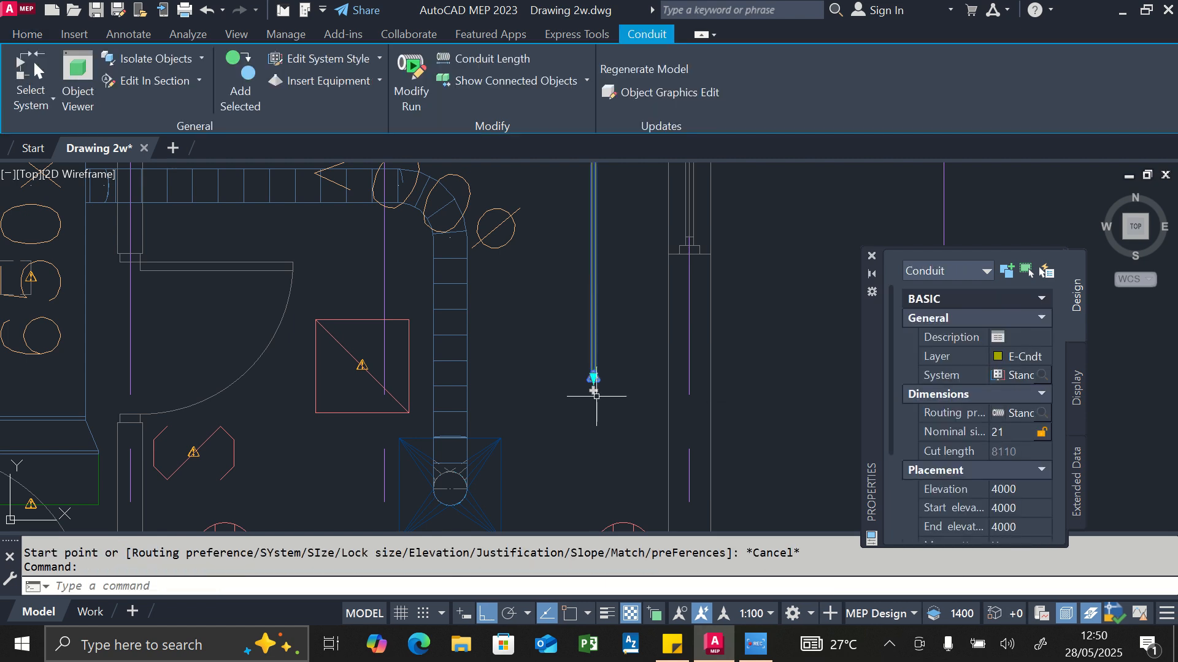
{"action": "left_click", "coordinate": [593, 390]}
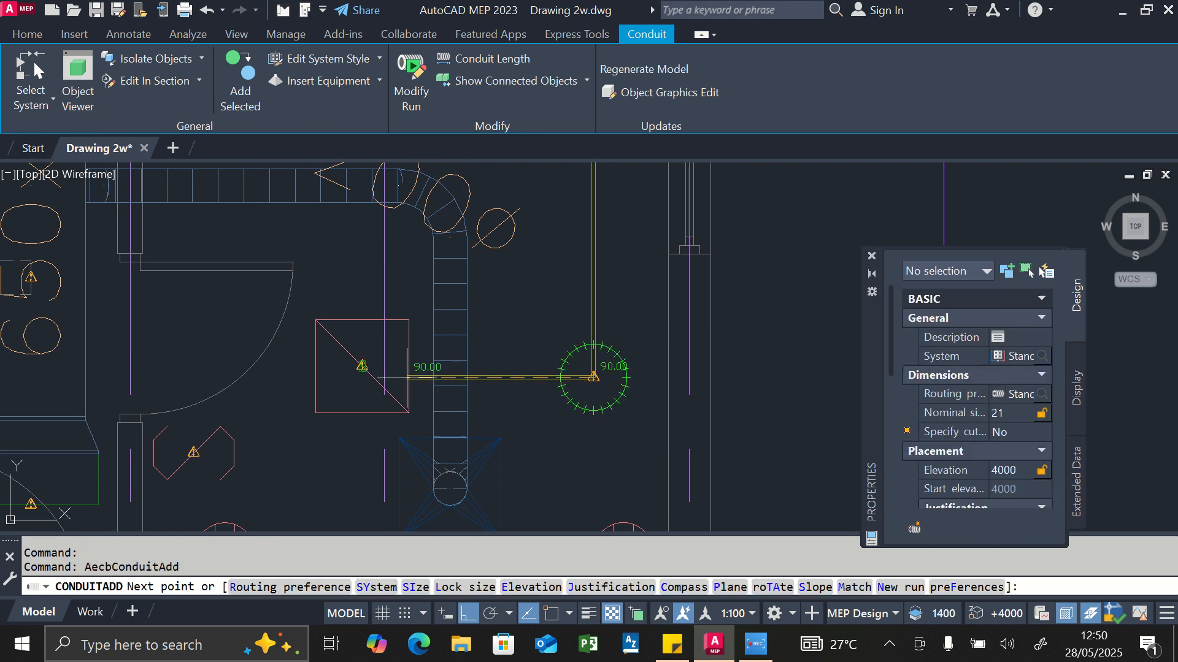
{"action": "scroll", "coordinate": [408, 377], "scroll_direction": "up", "scroll_amount": 4}
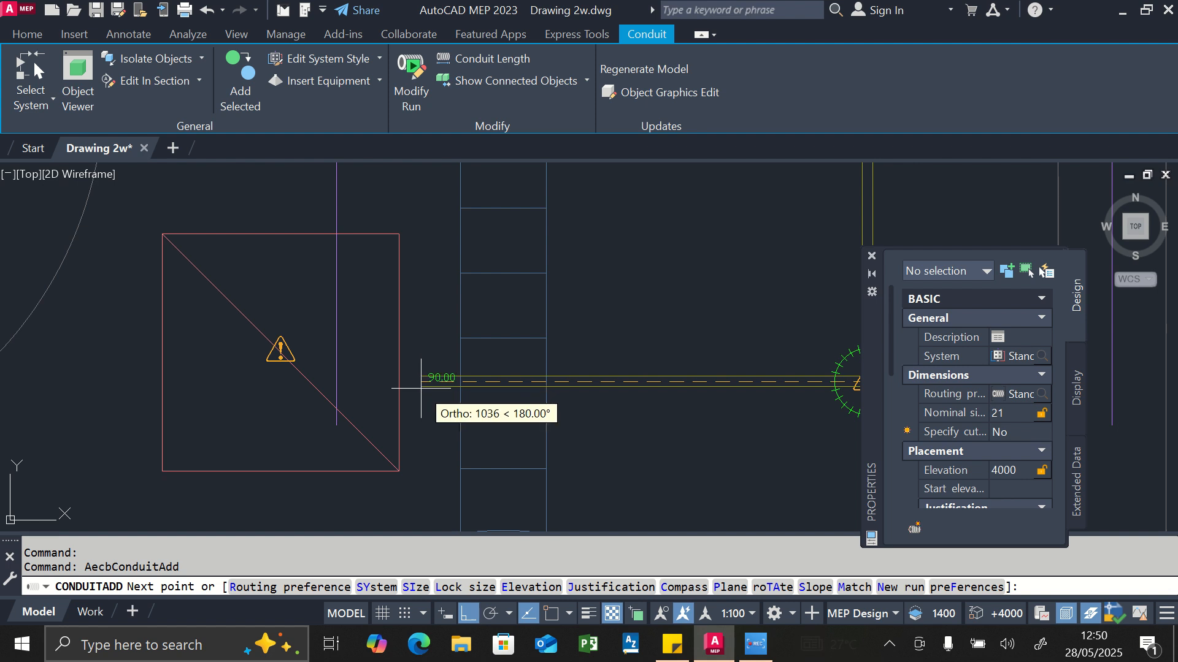
{"action": "left_click", "coordinate": [430, 383]}
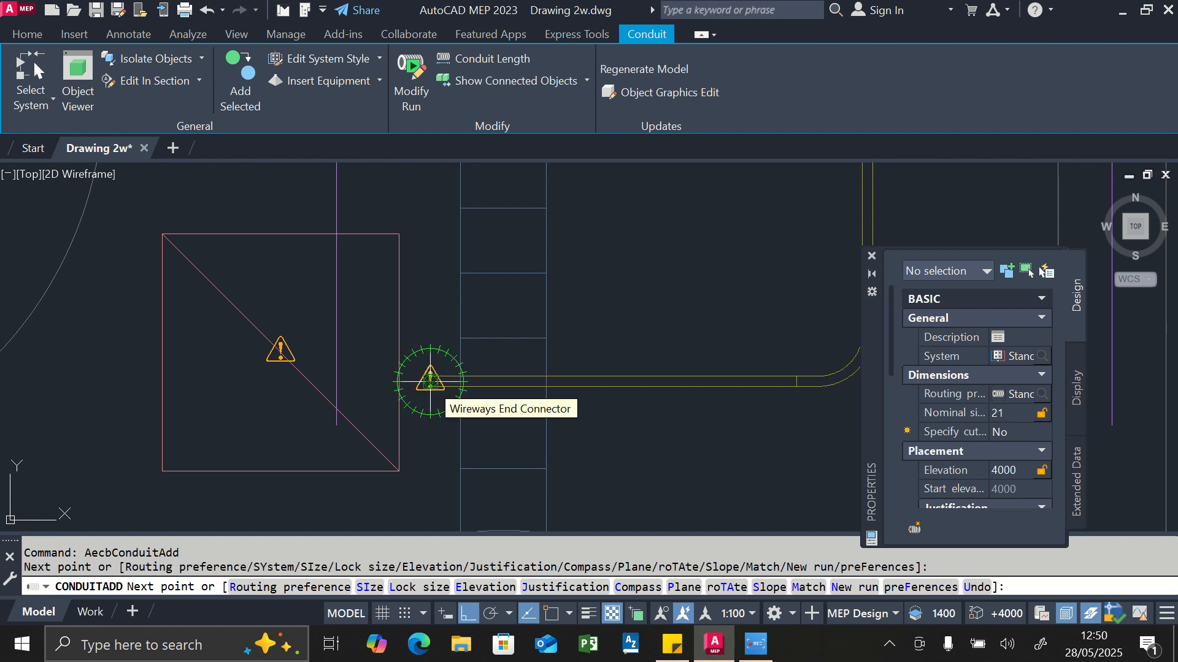
- Set the conduit elevation to 3000, continue the run to the middle of the fixture and finish it
{"action": "left_click", "coordinate": [1006, 471]}
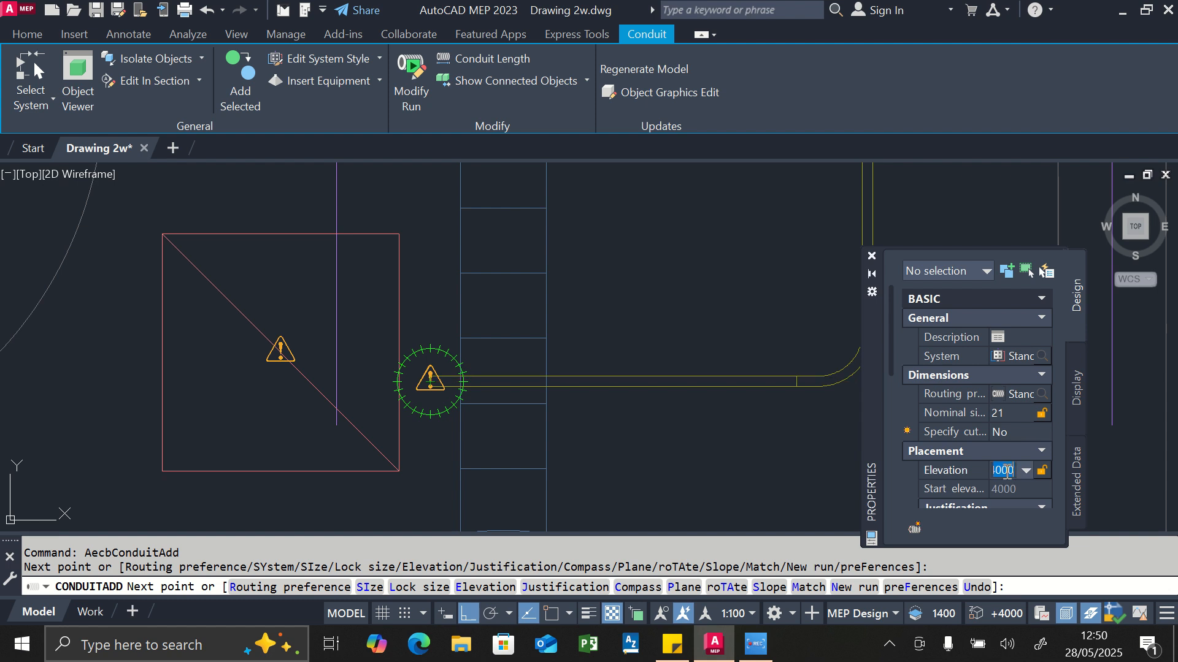
{"action": "type", "text": "3"}
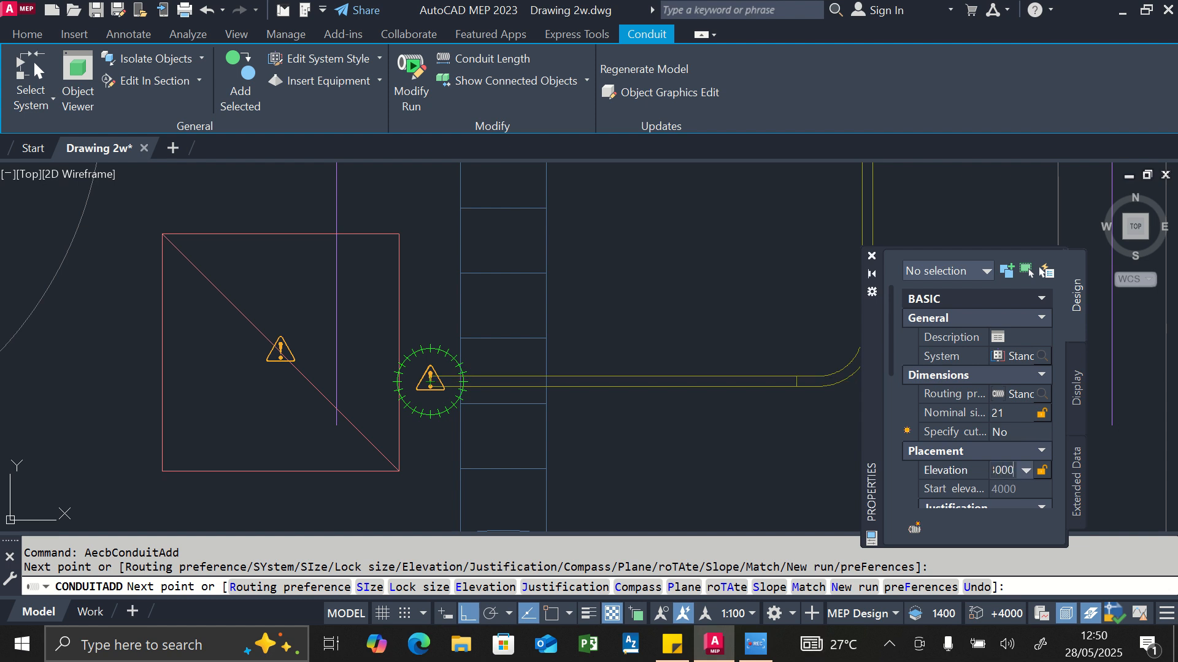
{"action": "type", "text": "000"}
{"action": "key", "text": "Return"}
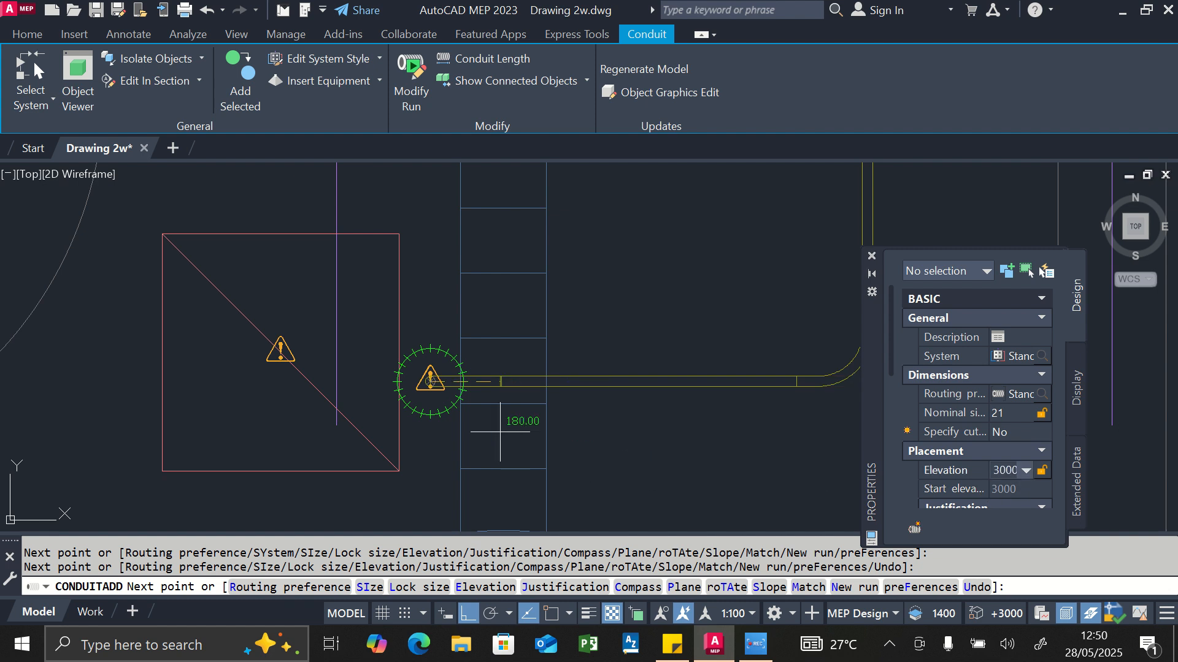
{"action": "left_click", "coordinate": [273, 382]}
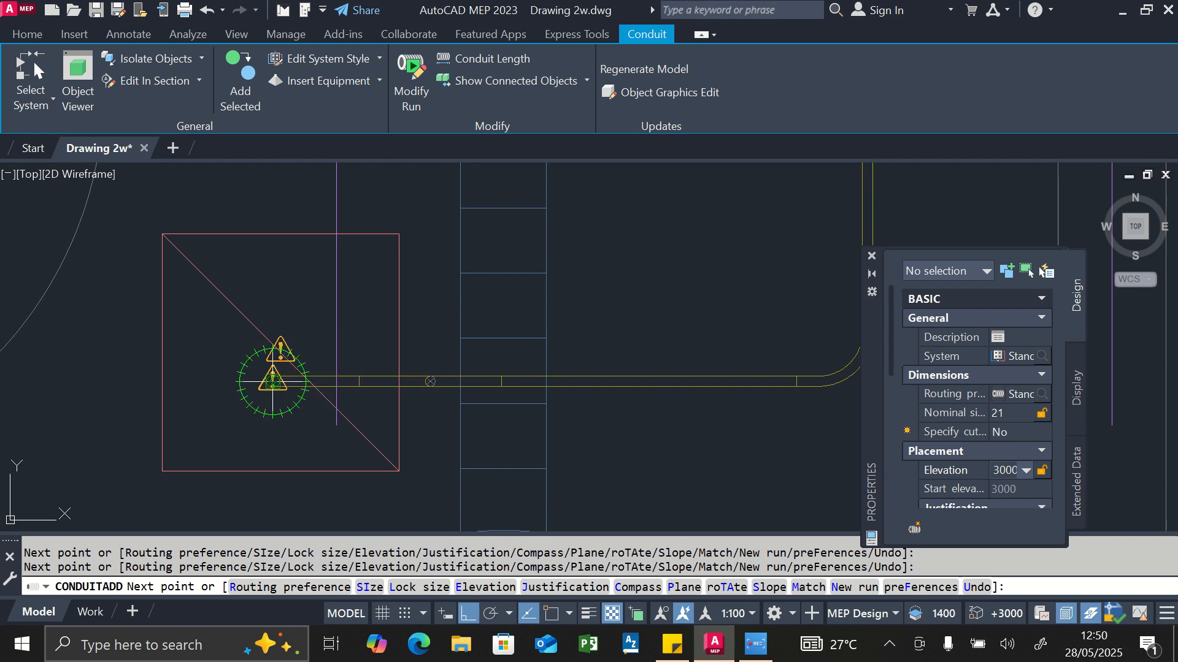
{"action": "key", "text": "Escape"}
- Examine the conduit's drop to the fixture between grids A and B in a 3D view, and return to the top view
{"action": "scroll", "coordinate": [324, 380], "scroll_direction": "down", "scroll_amount": 6}
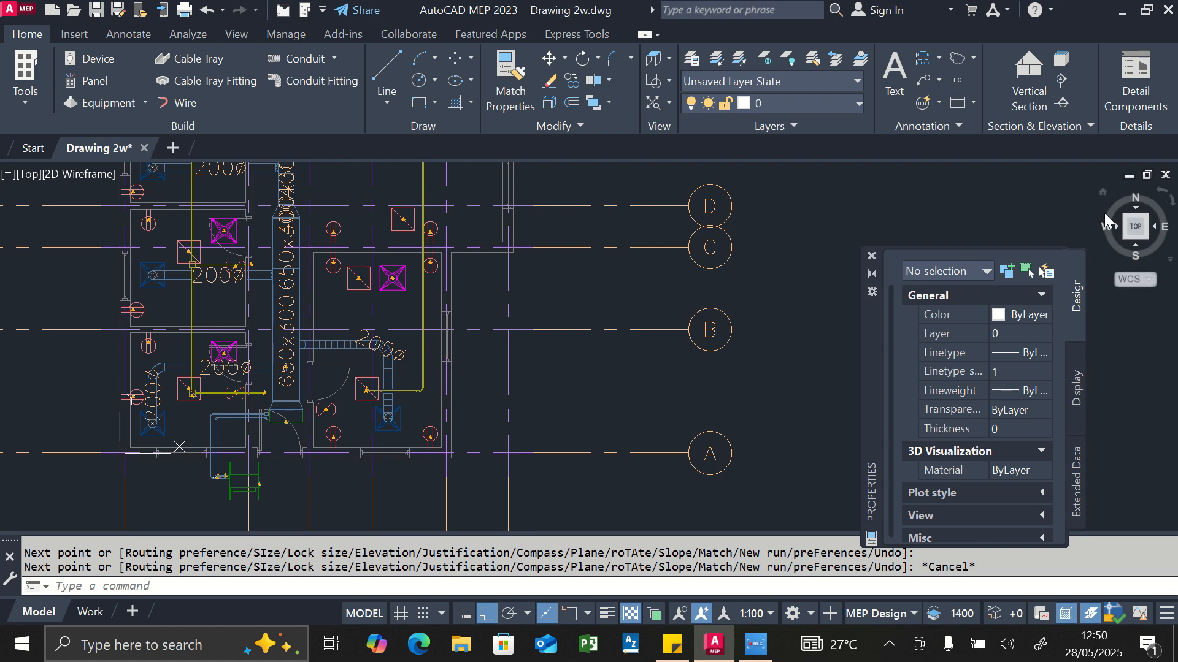
{"action": "left_click", "coordinate": [1102, 193]}
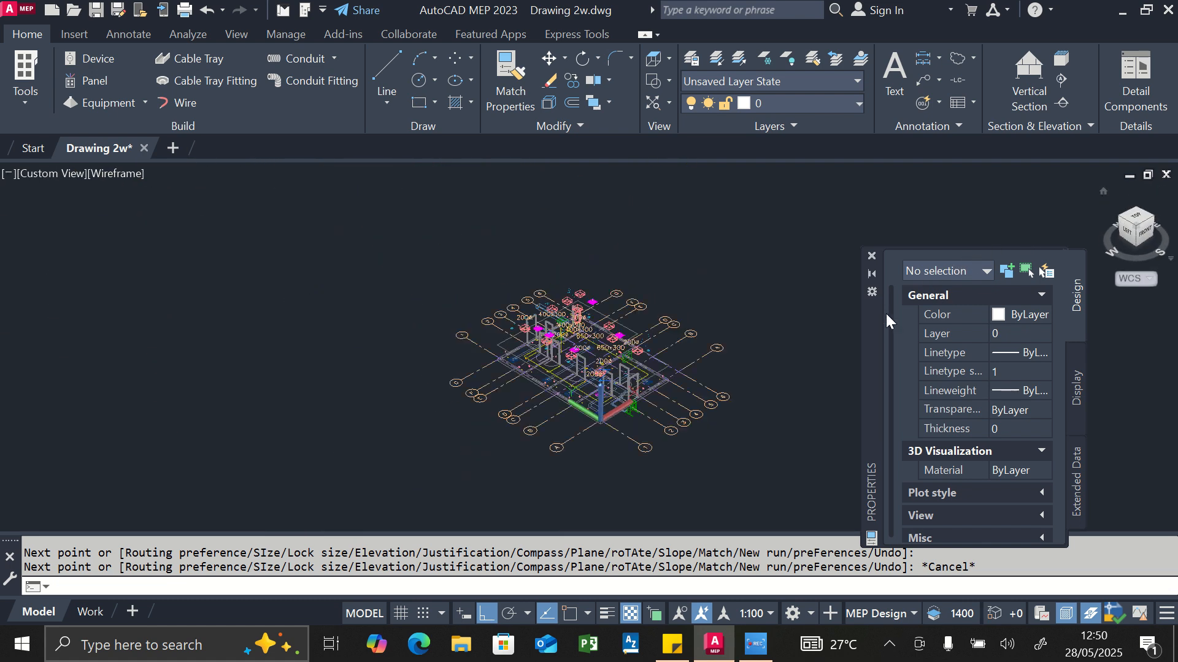
{"action": "scroll", "coordinate": [644, 356], "scroll_direction": "up", "scroll_amount": 4}
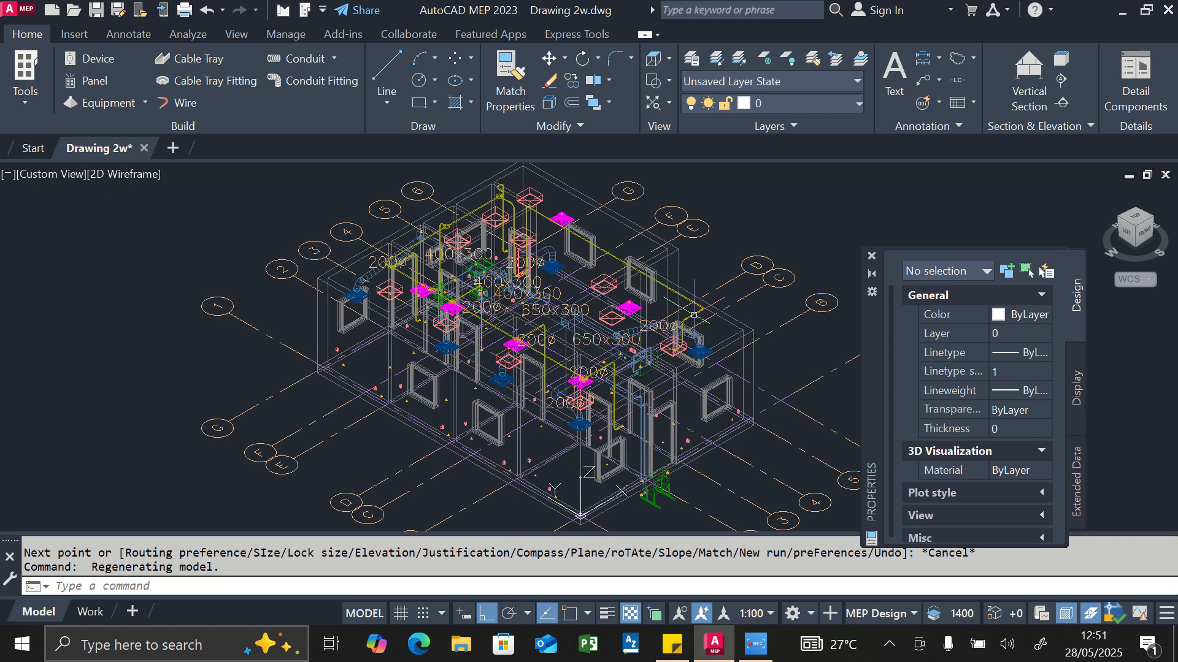
{"action": "scroll", "coordinate": [668, 334], "scroll_direction": "up", "scroll_amount": 4}
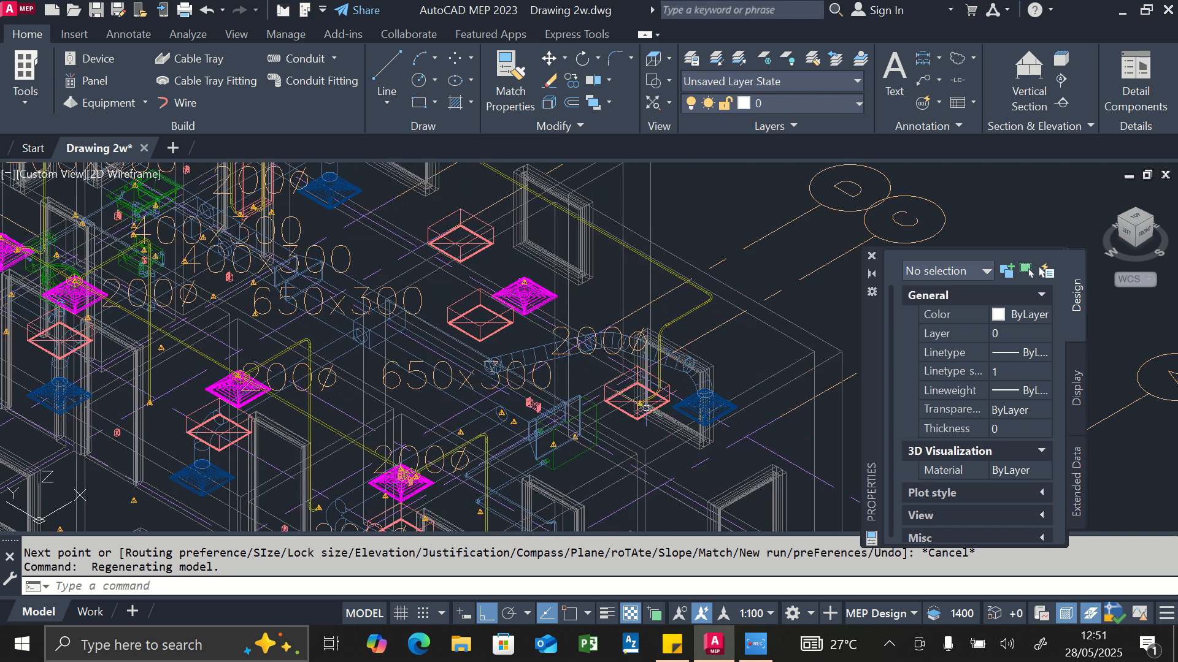
{"action": "scroll", "coordinate": [641, 402], "scroll_direction": "down", "scroll_amount": 2}
{"action": "scroll", "coordinate": [653, 362], "scroll_direction": "up", "scroll_amount": 4}
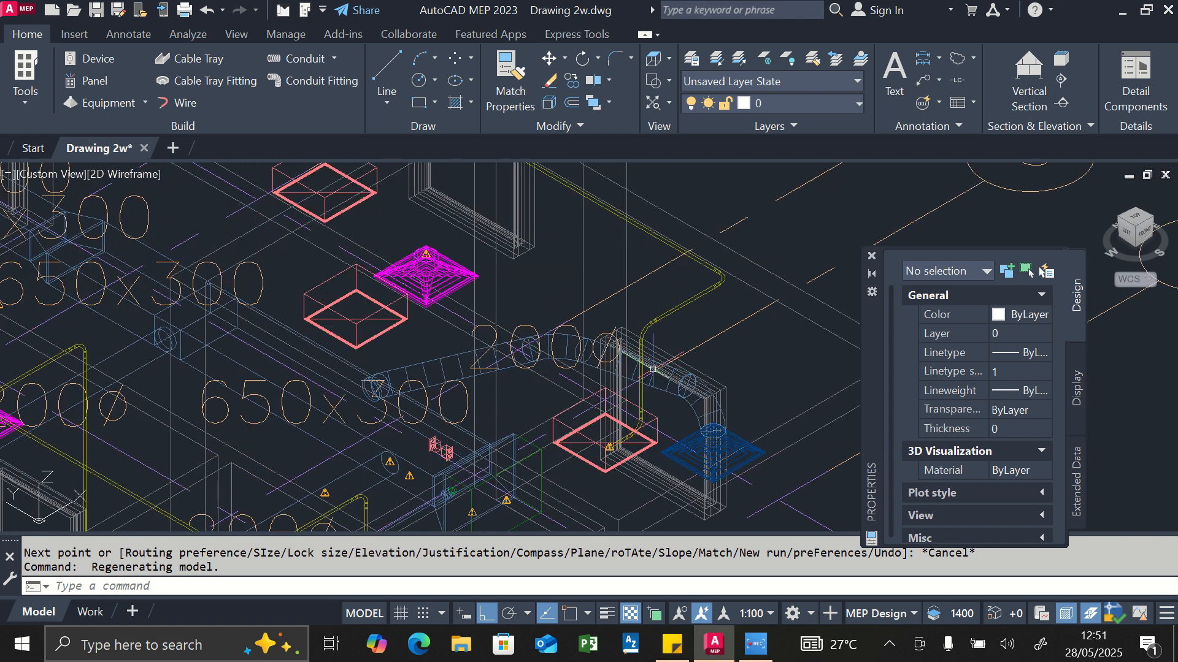
{"action": "scroll", "coordinate": [567, 417], "scroll_direction": "down", "scroll_amount": 4}
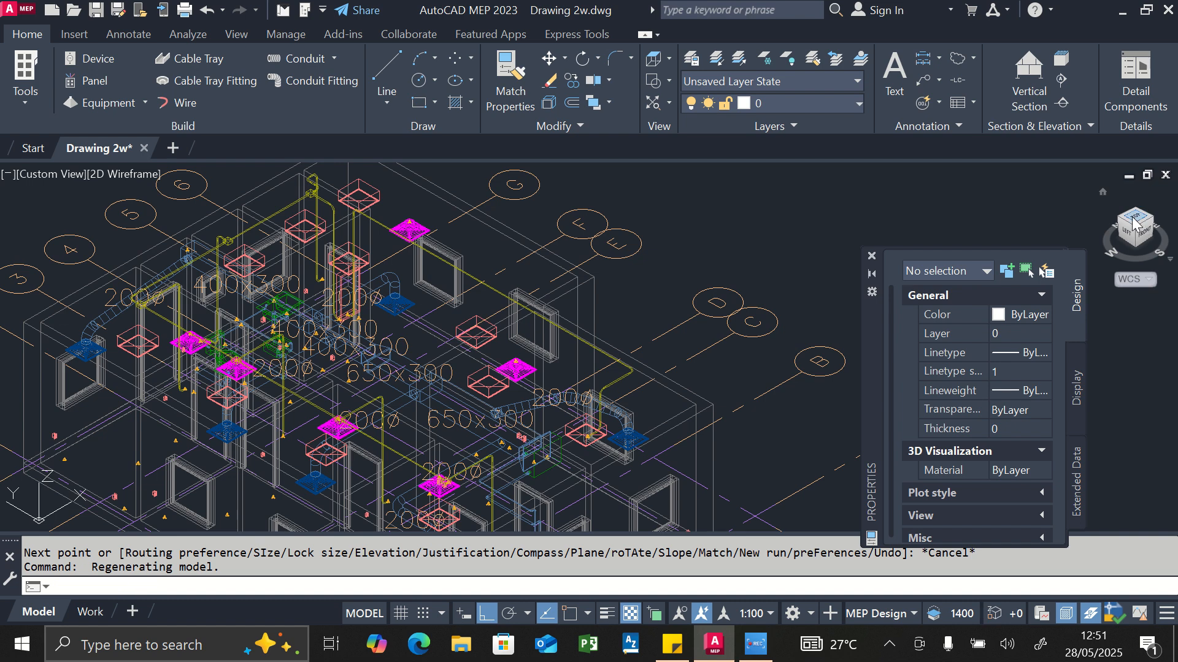
{"action": "left_click", "coordinate": [1135, 222]}
{"action": "scroll", "coordinate": [625, 390], "scroll_direction": "up", "scroll_amount": 7}
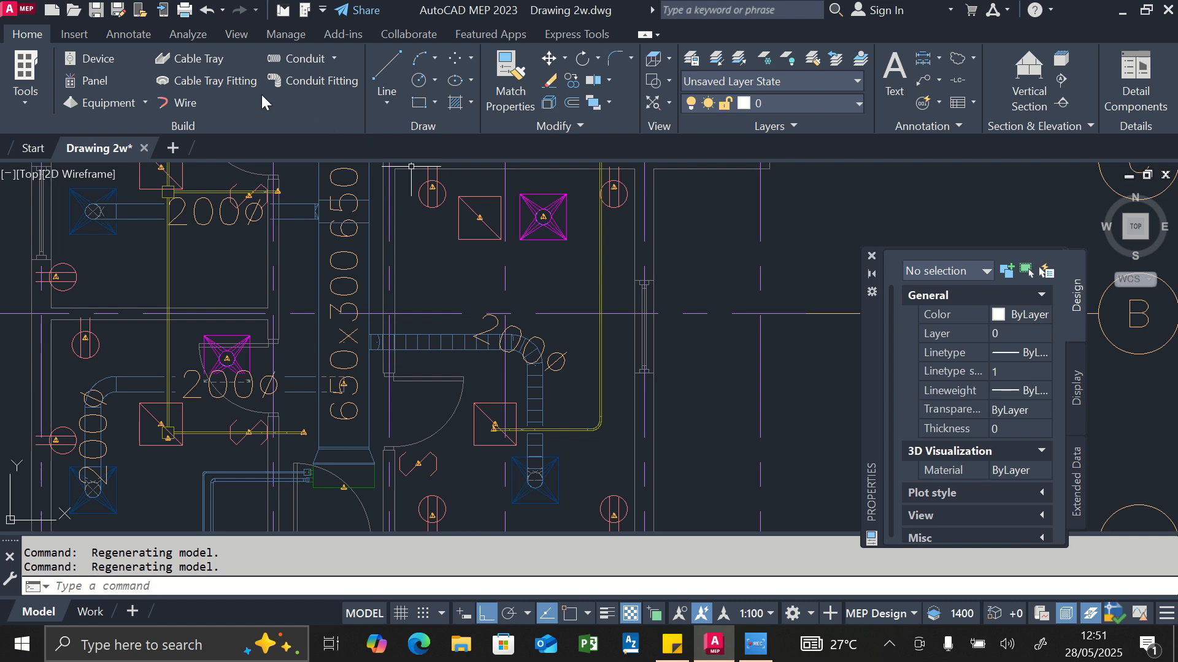
{"action": "left_click", "coordinate": [297, 61]}
{"action": "scroll", "coordinate": [489, 261], "scroll_direction": "down", "scroll_amount": 5}
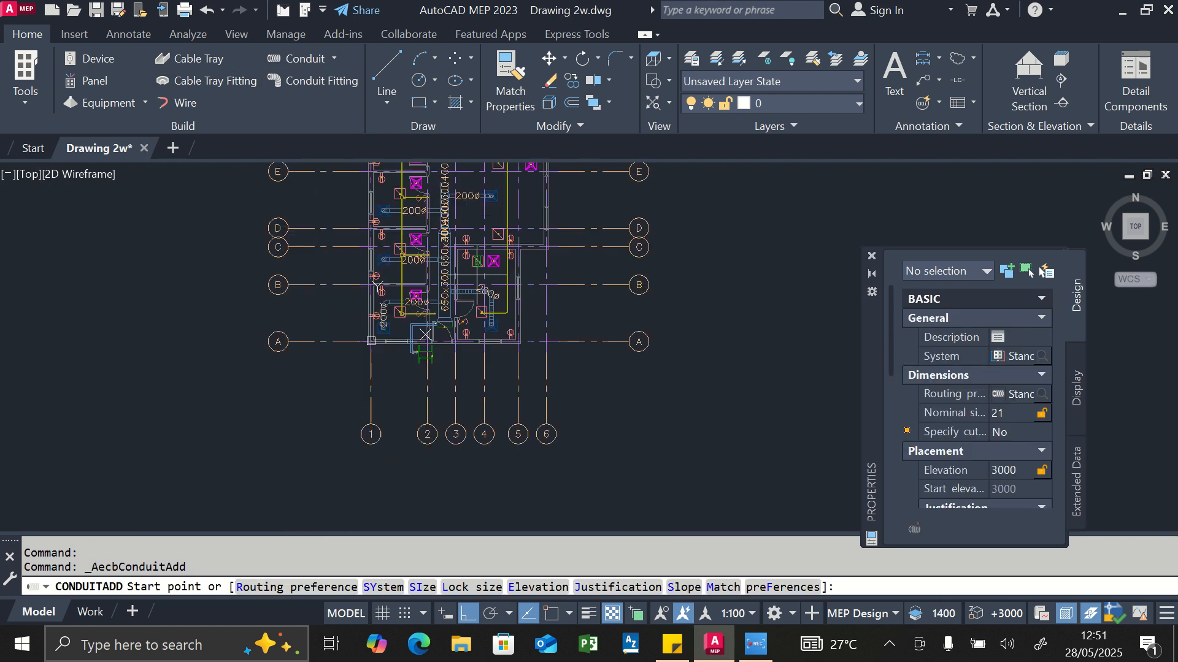
{"action": "scroll", "coordinate": [489, 261], "scroll_direction": "up", "scroll_amount": 4}
{"action": "scroll", "coordinate": [489, 260], "scroll_direction": "up", "scroll_amount": 2}
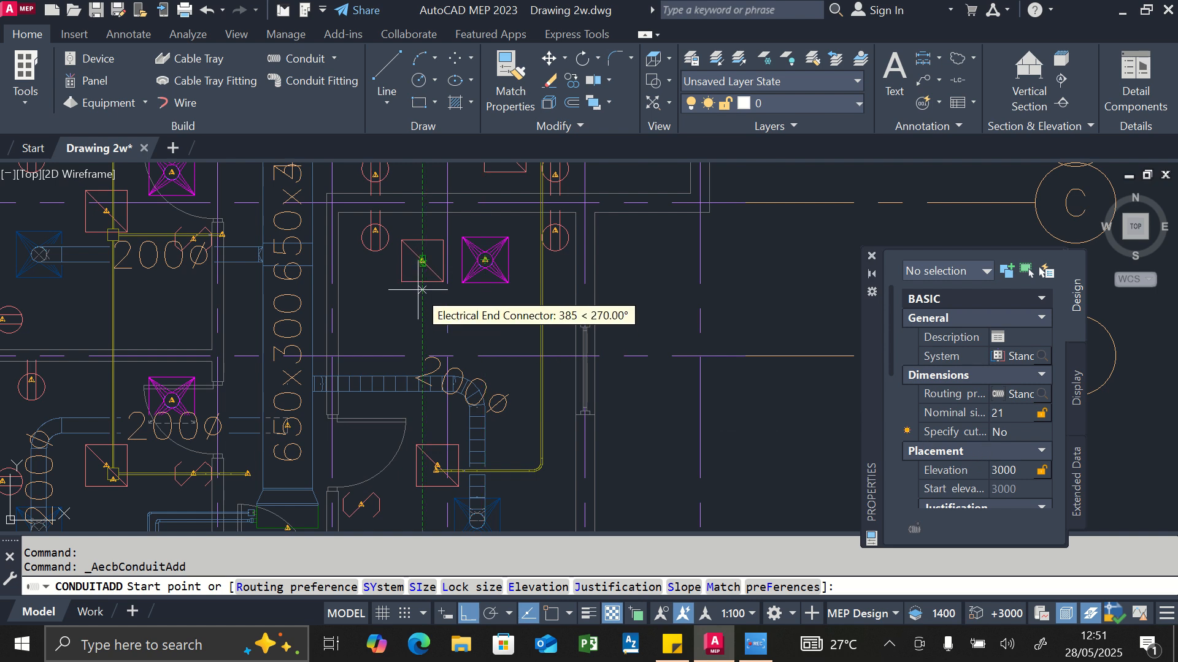
{"action": "scroll", "coordinate": [423, 270], "scroll_direction": "up", "scroll_amount": 4}
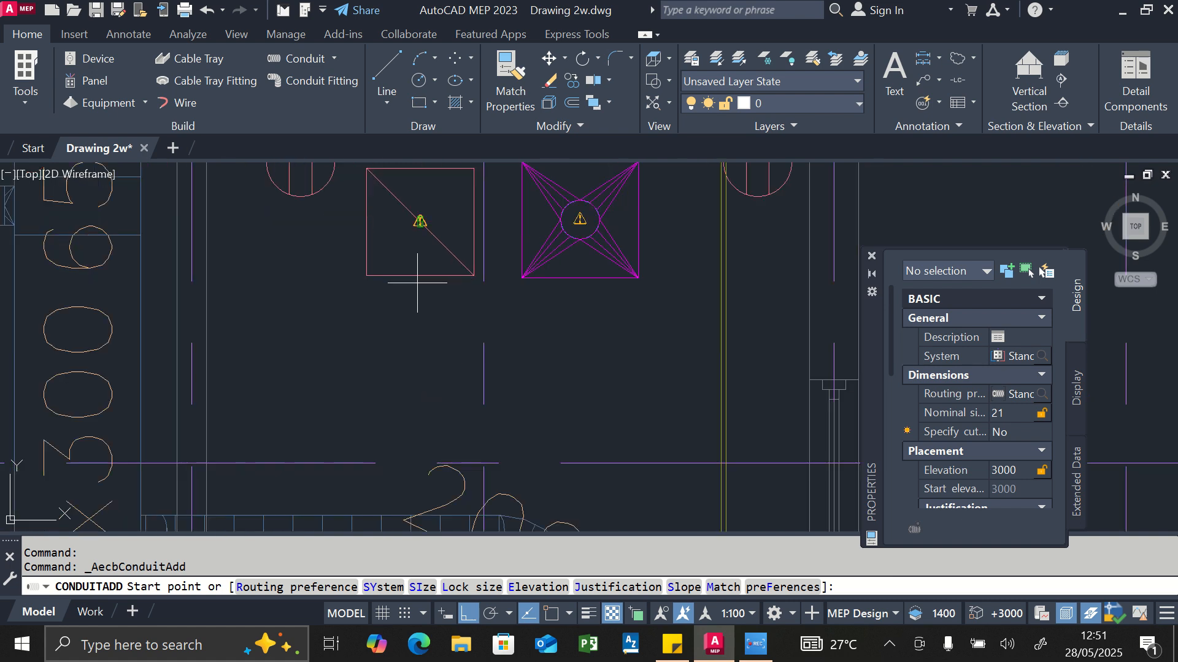
{"action": "left_click", "coordinate": [417, 283]}
{"action": "key", "text": "Escape"}
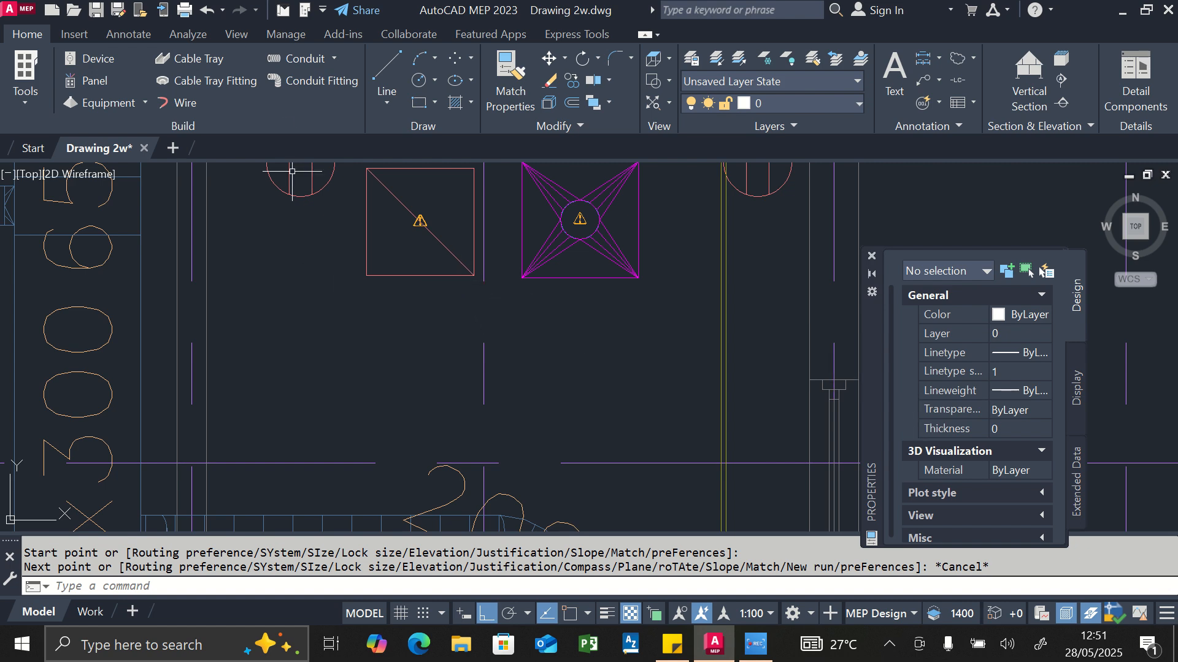
- Start a new conduit run at elevation 3000 just below the ceiling fixture between grids B and C, in line with its centre
{"action": "left_click", "coordinate": [281, 58]}
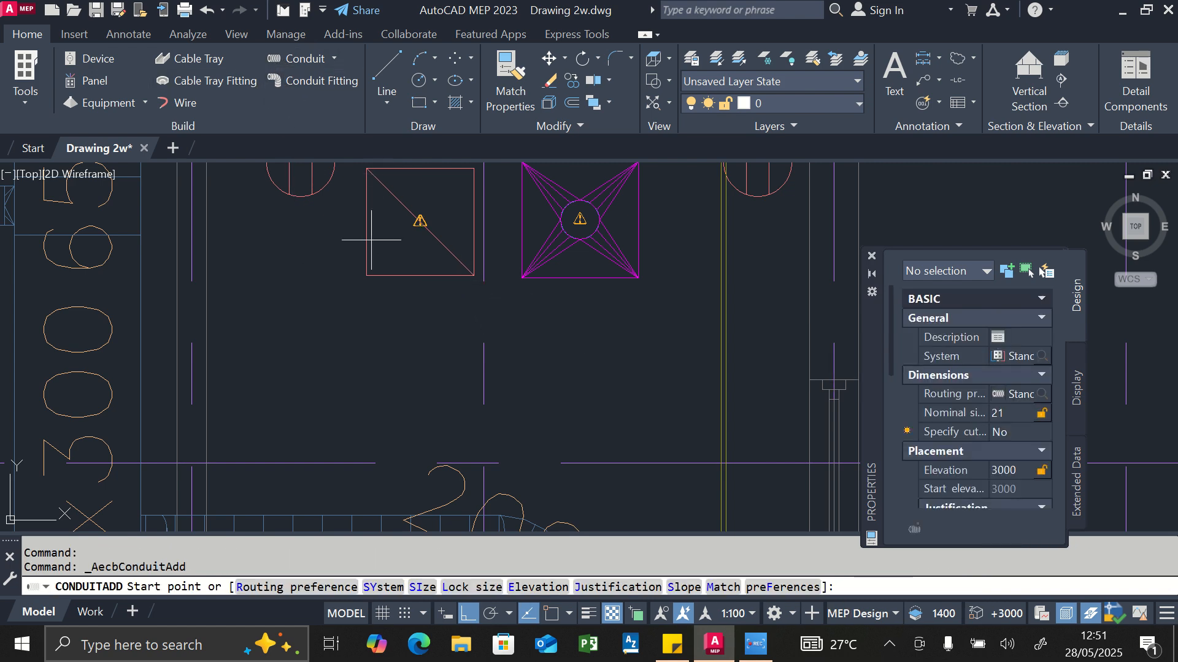
{"action": "scroll", "coordinate": [333, 289], "scroll_direction": "down", "scroll_amount": 2}
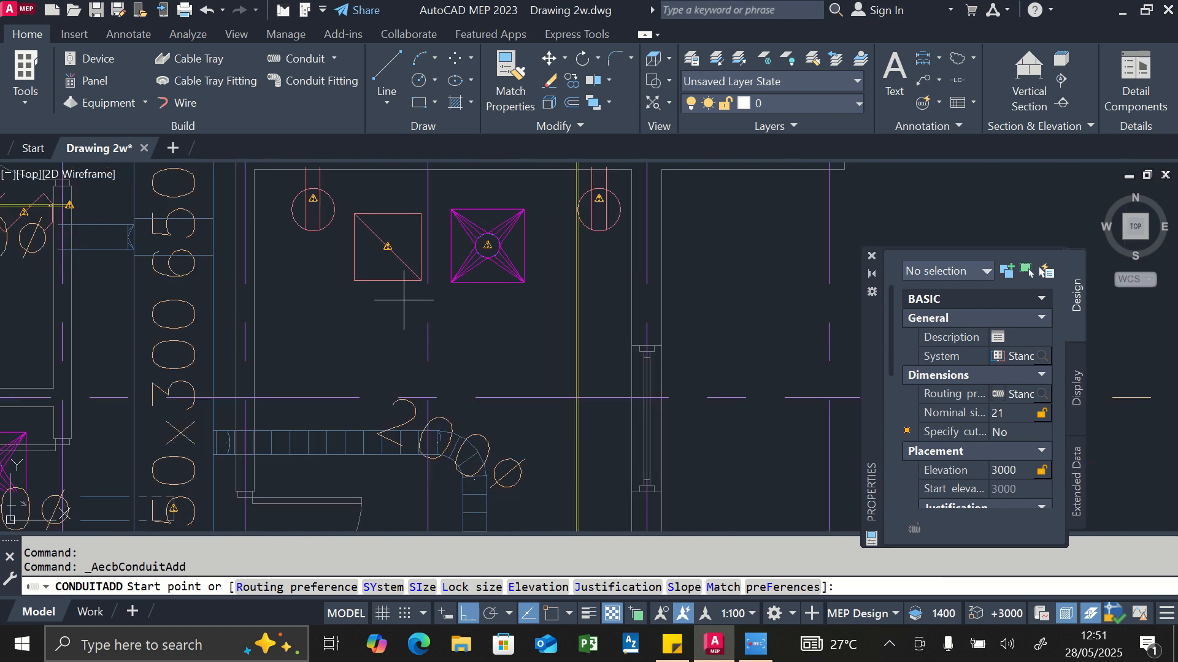
{"action": "scroll", "coordinate": [401, 267], "scroll_direction": "up", "scroll_amount": 4}
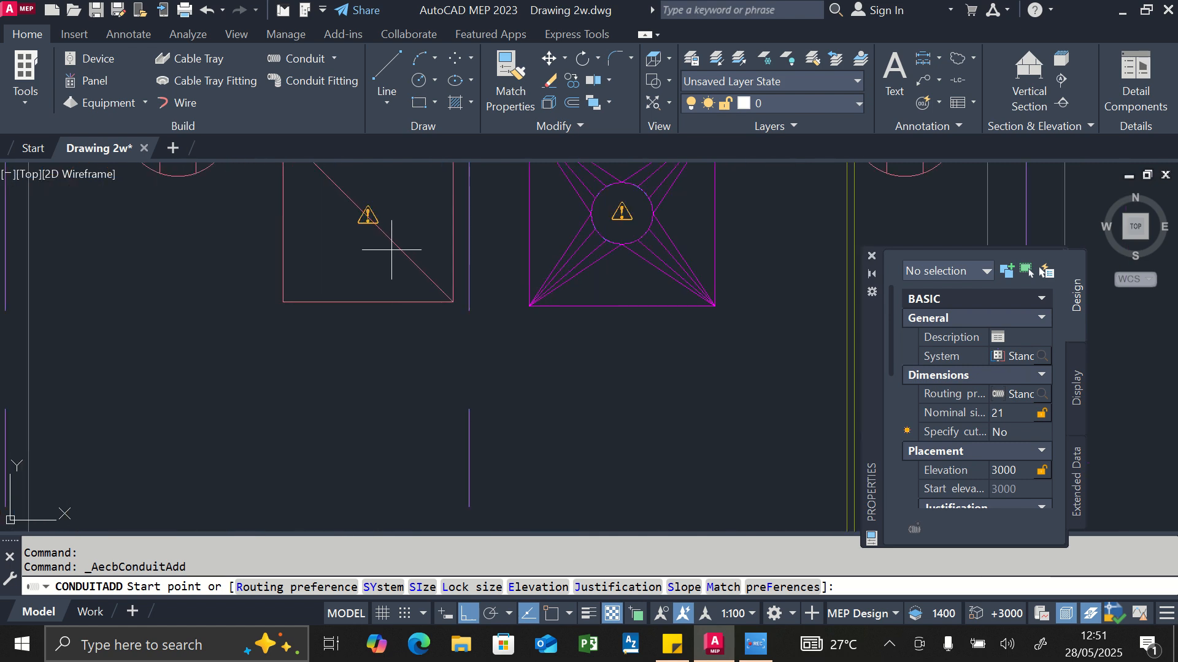
{"action": "scroll", "coordinate": [374, 224], "scroll_direction": "down", "scroll_amount": 2}
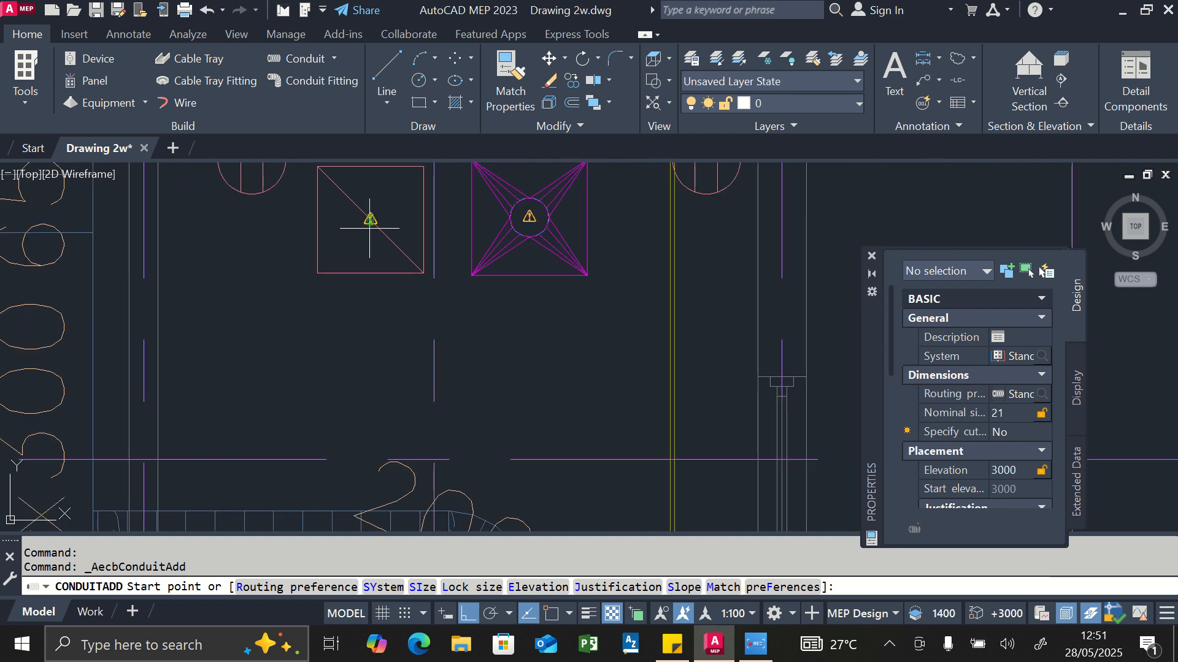
{"action": "scroll", "coordinate": [370, 228], "scroll_direction": "up", "scroll_amount": 4}
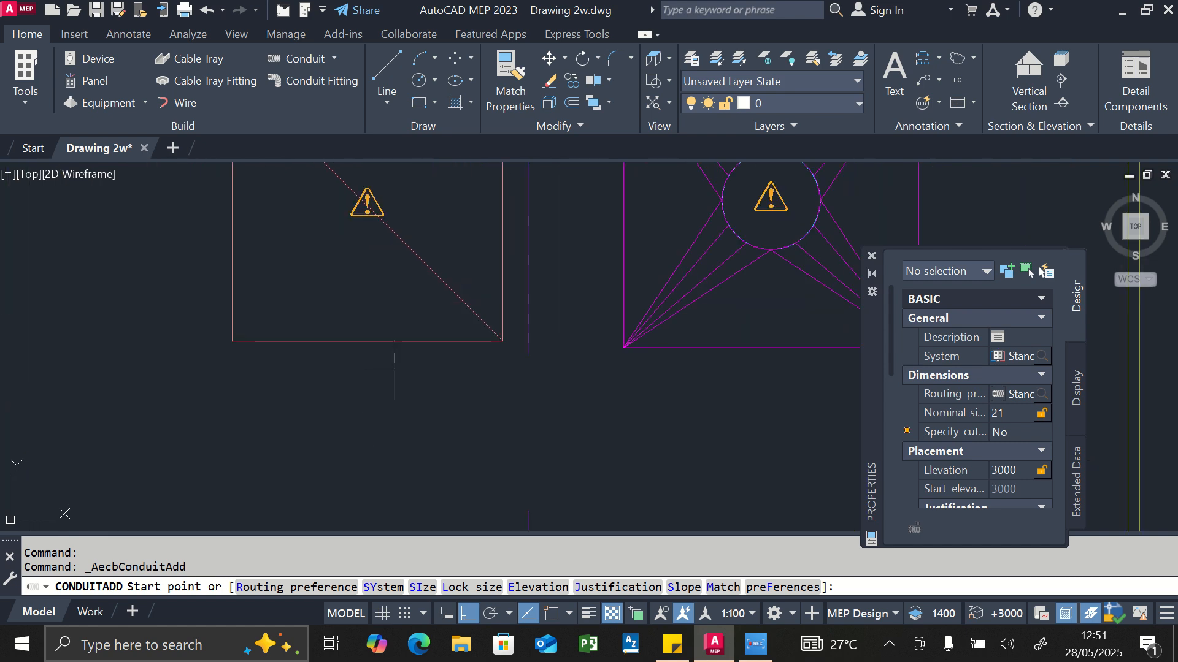
{"action": "left_click", "coordinate": [364, 367]}
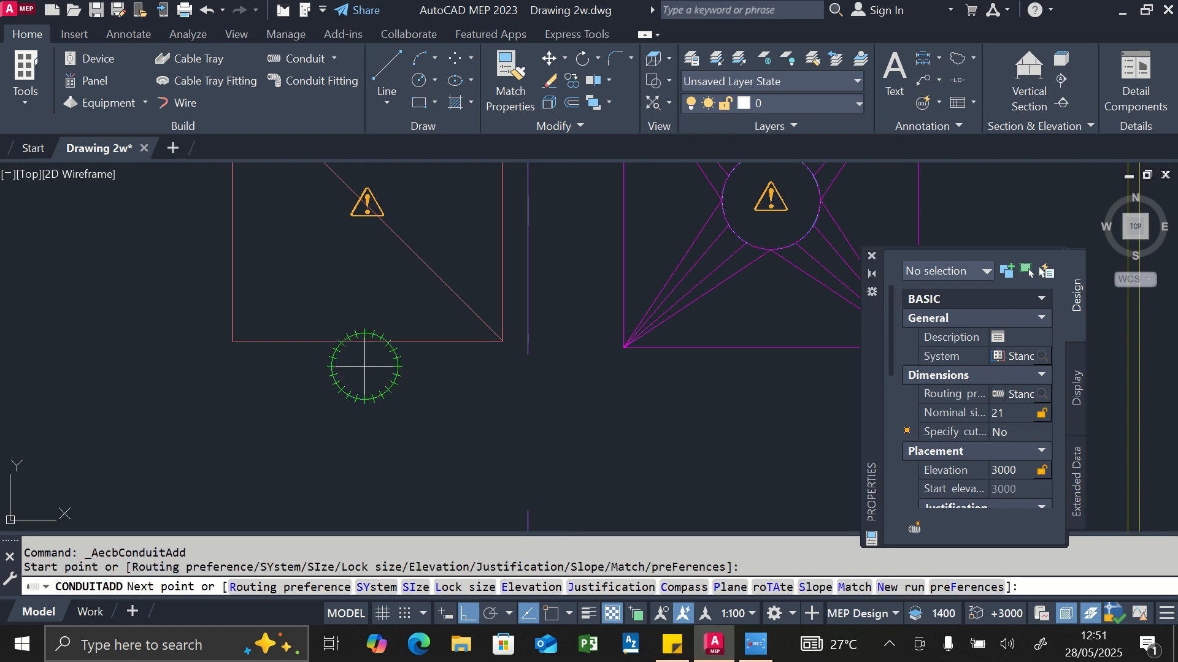
{"action": "scroll", "coordinate": [421, 368], "scroll_direction": "down", "scroll_amount": 4}
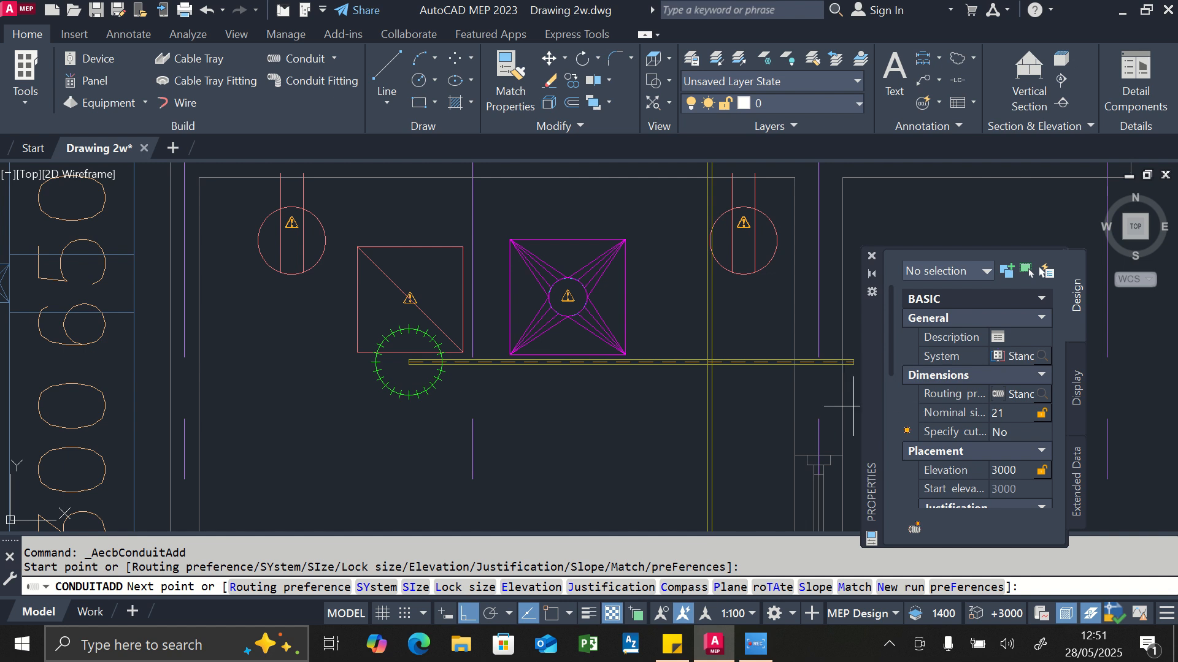
- Raise the conduit elevation to 4000, connect the run sideways into the long vertical conduit and accept the connection
{"action": "left_click", "coordinate": [1009, 472]}
{"action": "type", "text": "4000"}
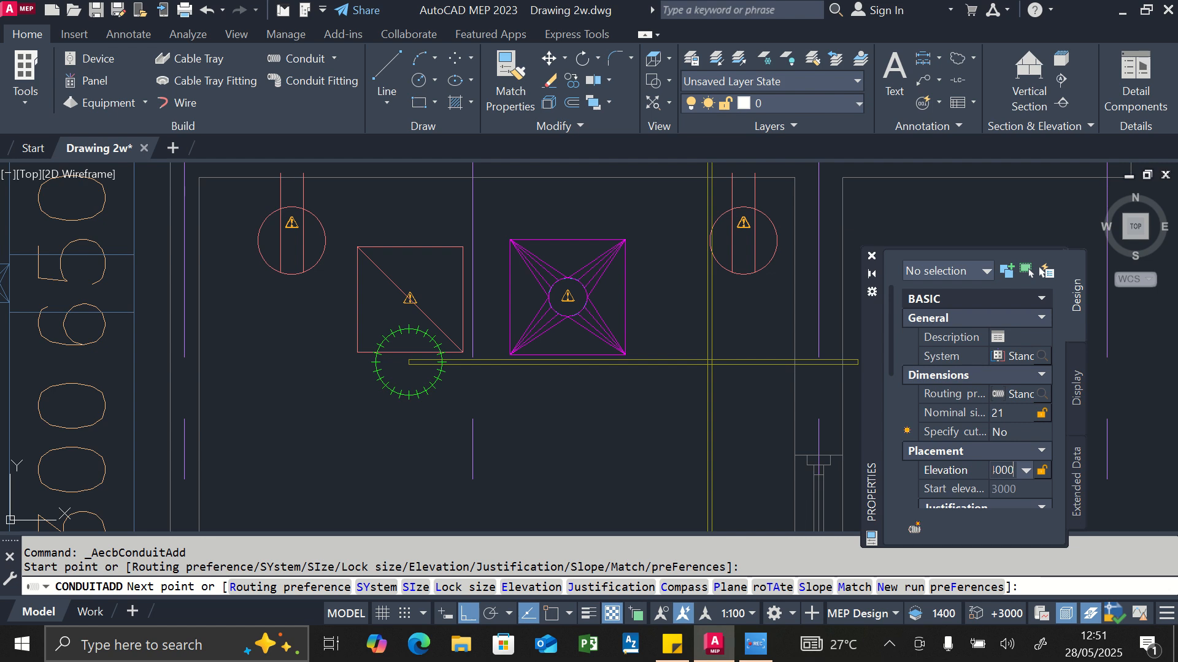
{"action": "key", "text": "Return"}
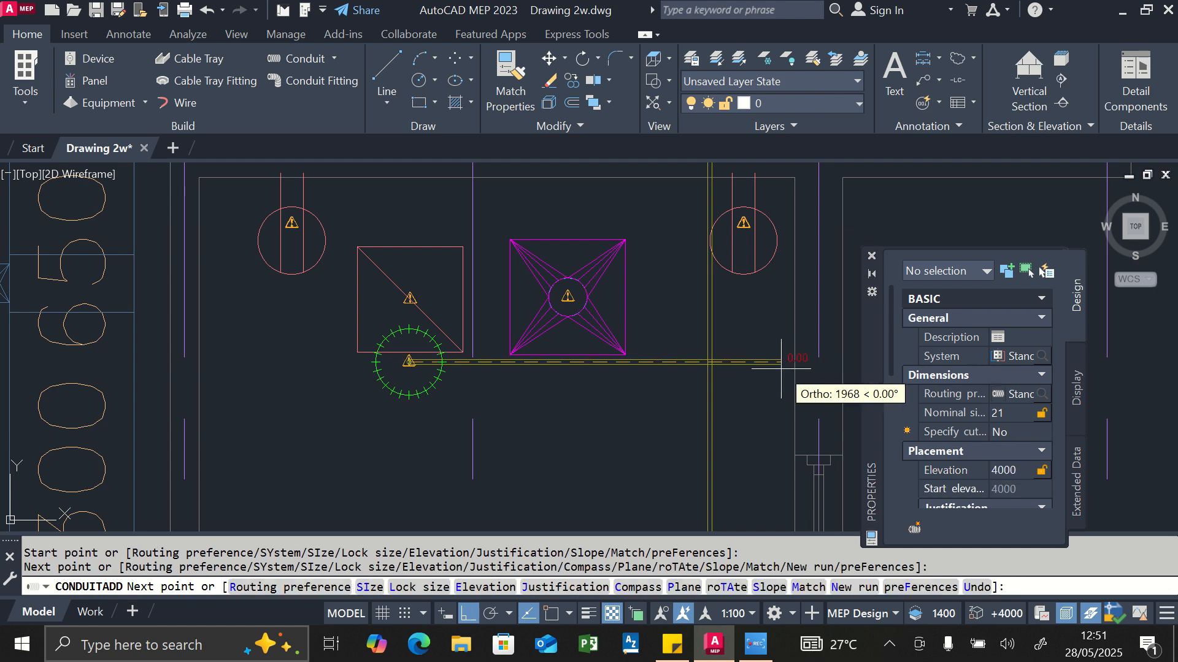
{"action": "left_click", "coordinate": [710, 362]}
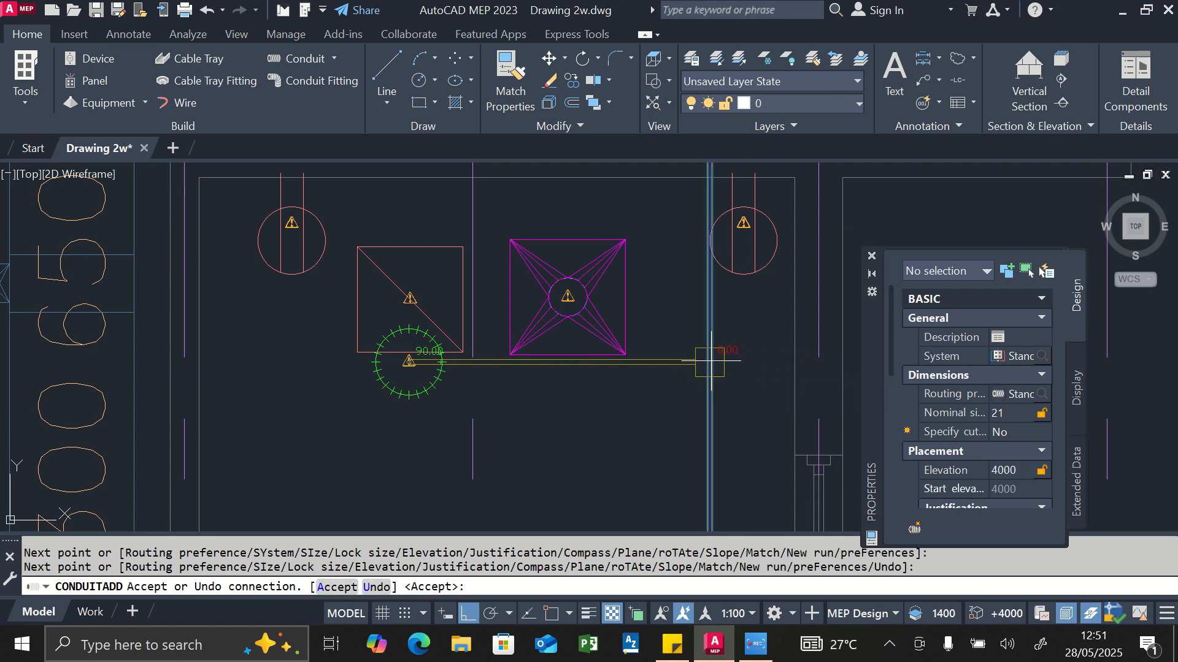
{"action": "key", "text": "Return"}
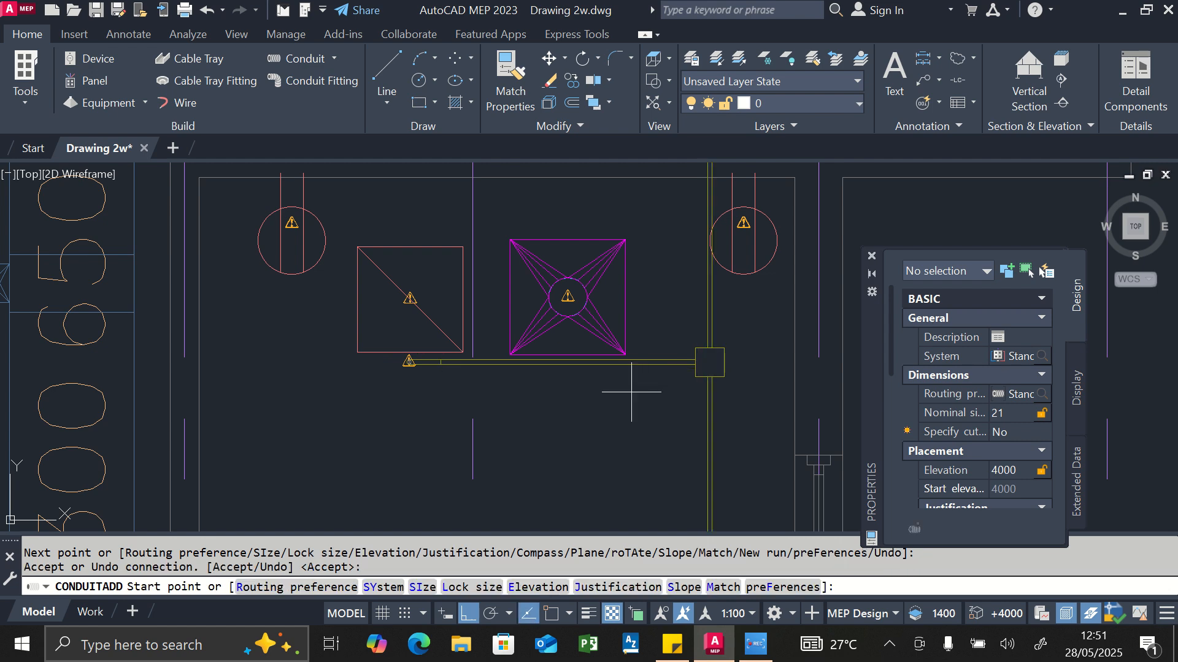
{"action": "key", "text": "Escape"}
- Try to move the conduit bend below the fixture between grids B and C up inside the fixture's outline
{"action": "scroll", "coordinate": [368, 356], "scroll_direction": "up", "scroll_amount": 4}
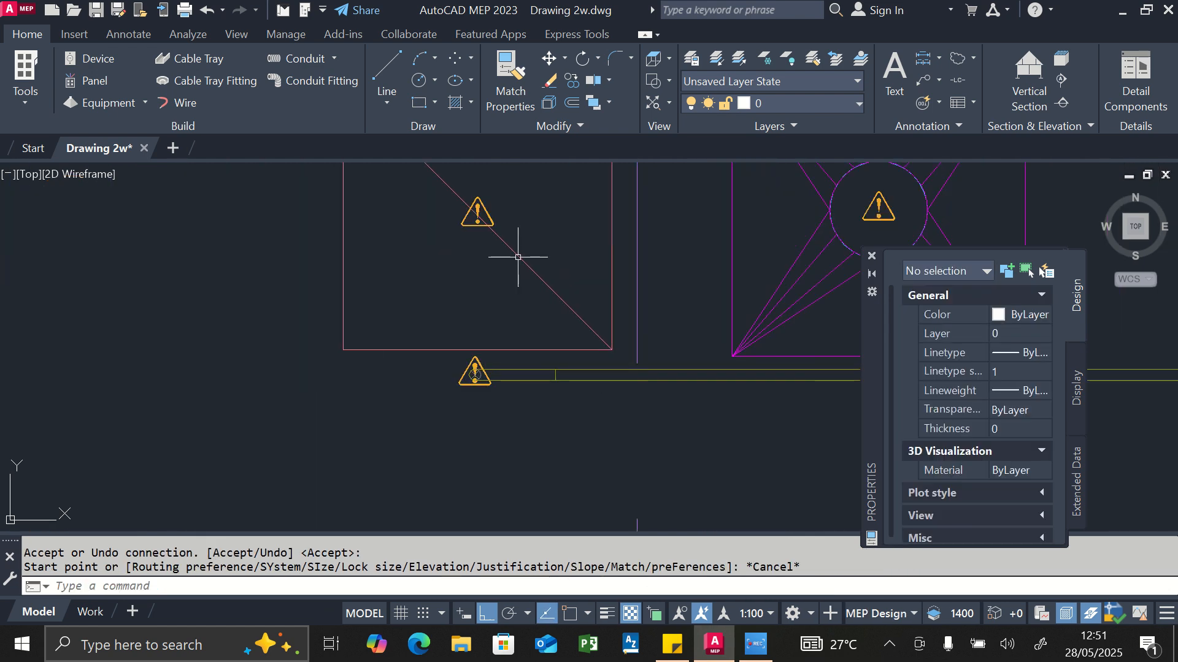
{"action": "left_click", "coordinate": [533, 372]}
{"action": "left_click", "coordinate": [525, 369]}
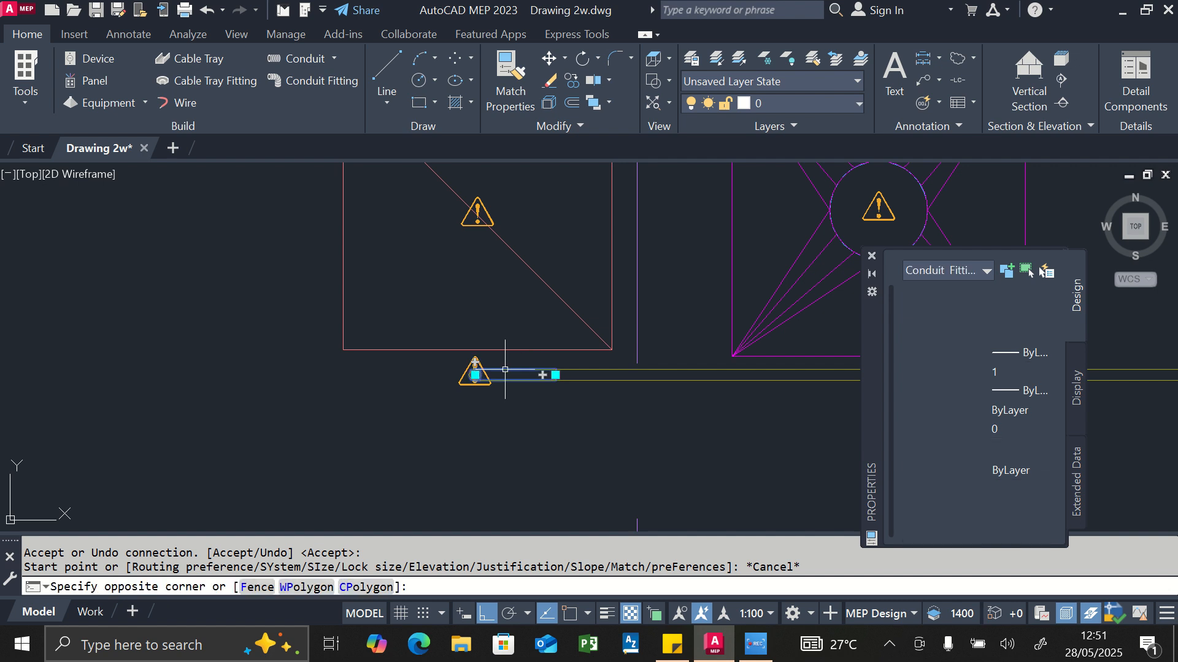
{"action": "left_click", "coordinate": [555, 375]}
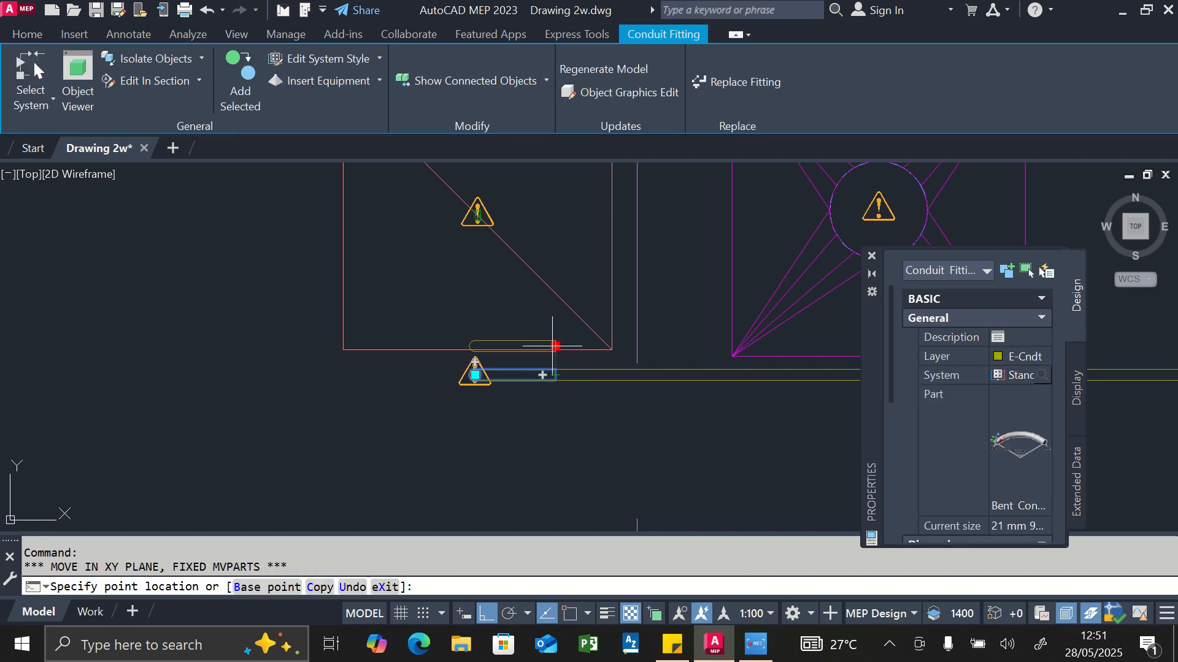
{"action": "left_click", "coordinate": [554, 345]}
{"action": "scroll", "coordinate": [569, 381], "scroll_direction": "down", "scroll_amount": 4}
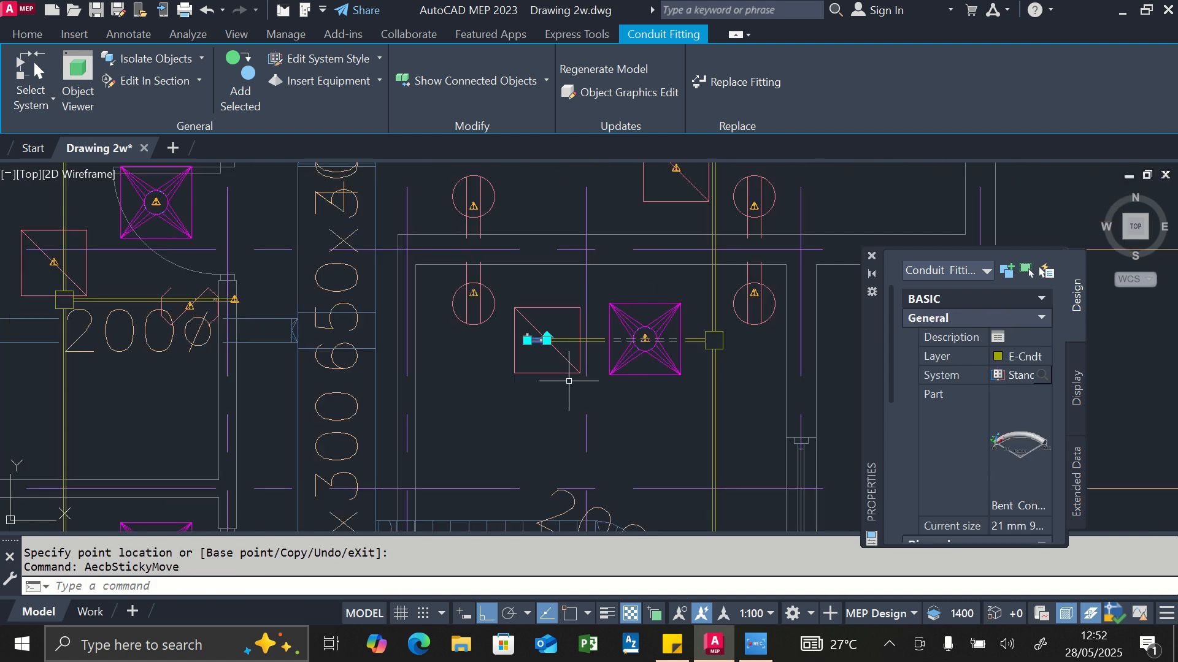
{"action": "key", "text": "Escape"}
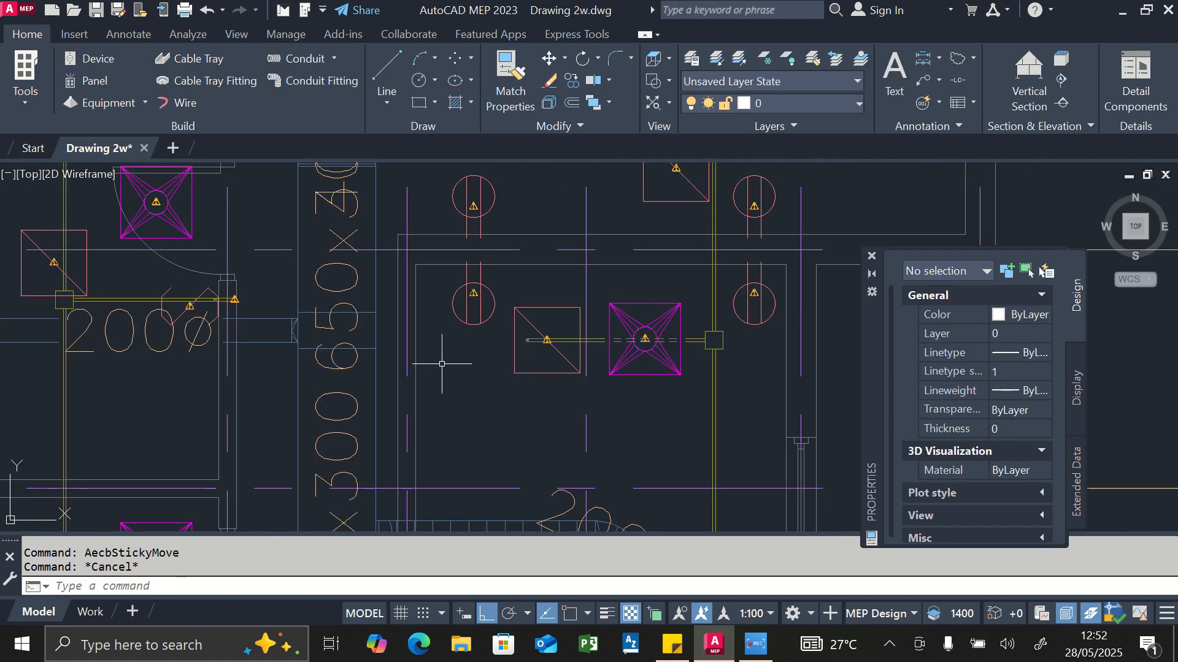
- Undo the move of the conduit bend and leave the horizontal conduit deselected
{"action": "key", "text": "ctrl+z"}
{"action": "key", "text": "ctrl+z"}
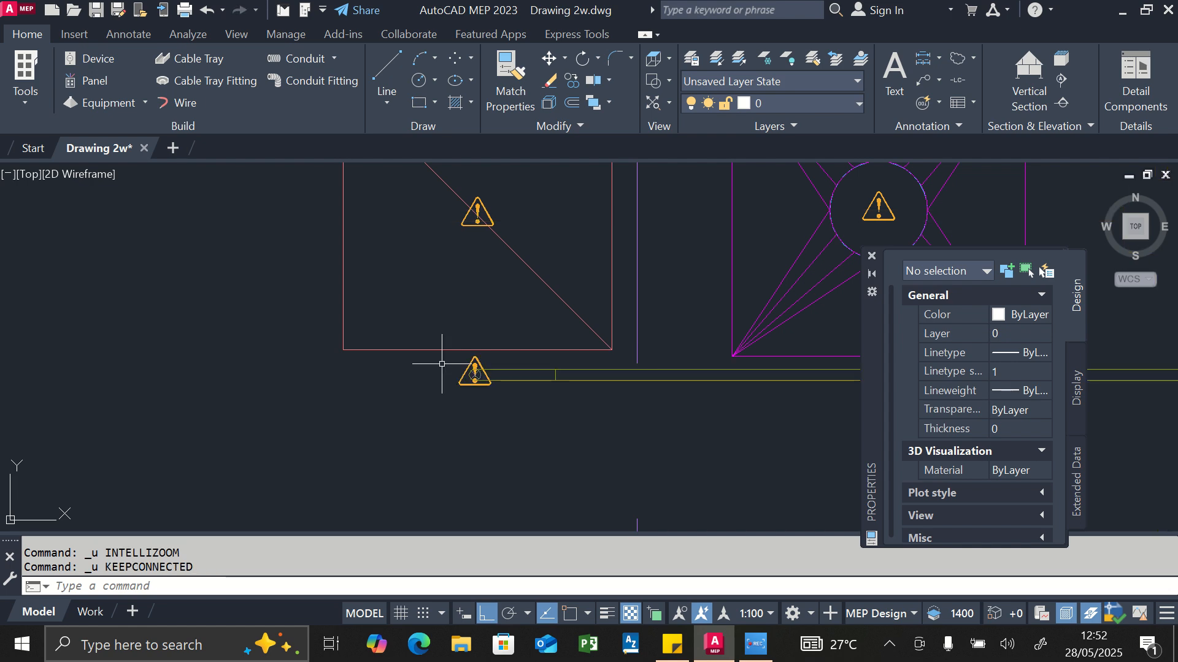
{"action": "scroll", "coordinate": [518, 364], "scroll_direction": "down", "scroll_amount": 2}
{"action": "left_click", "coordinate": [531, 365]}
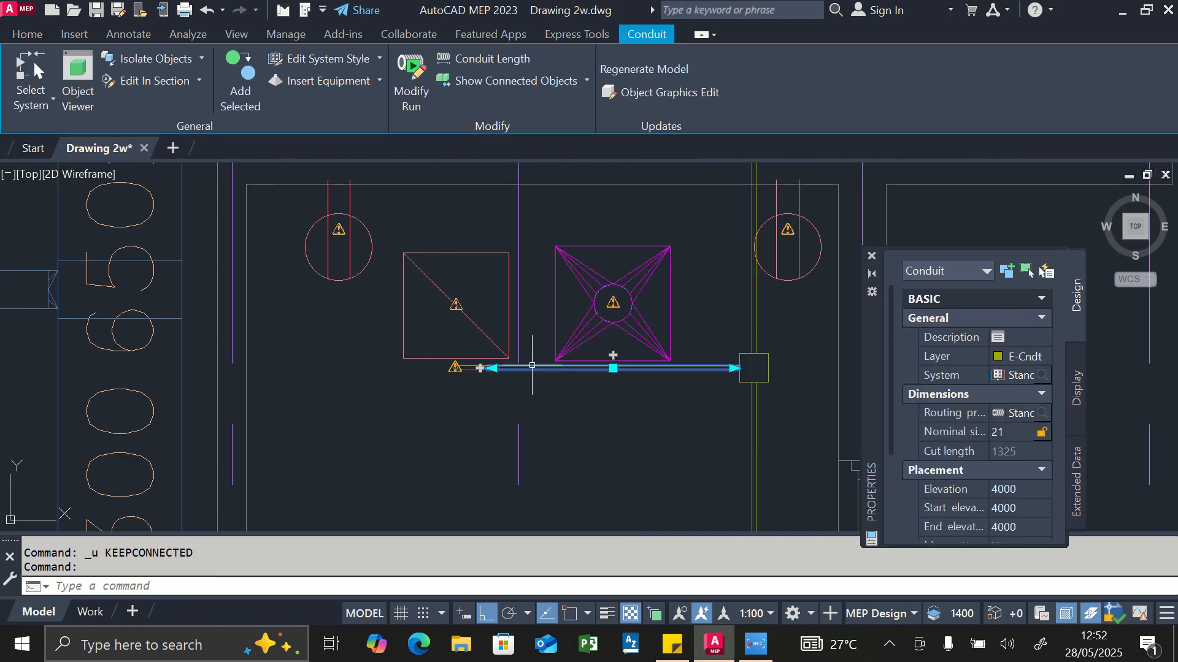
{"action": "key", "text": "Escape"}
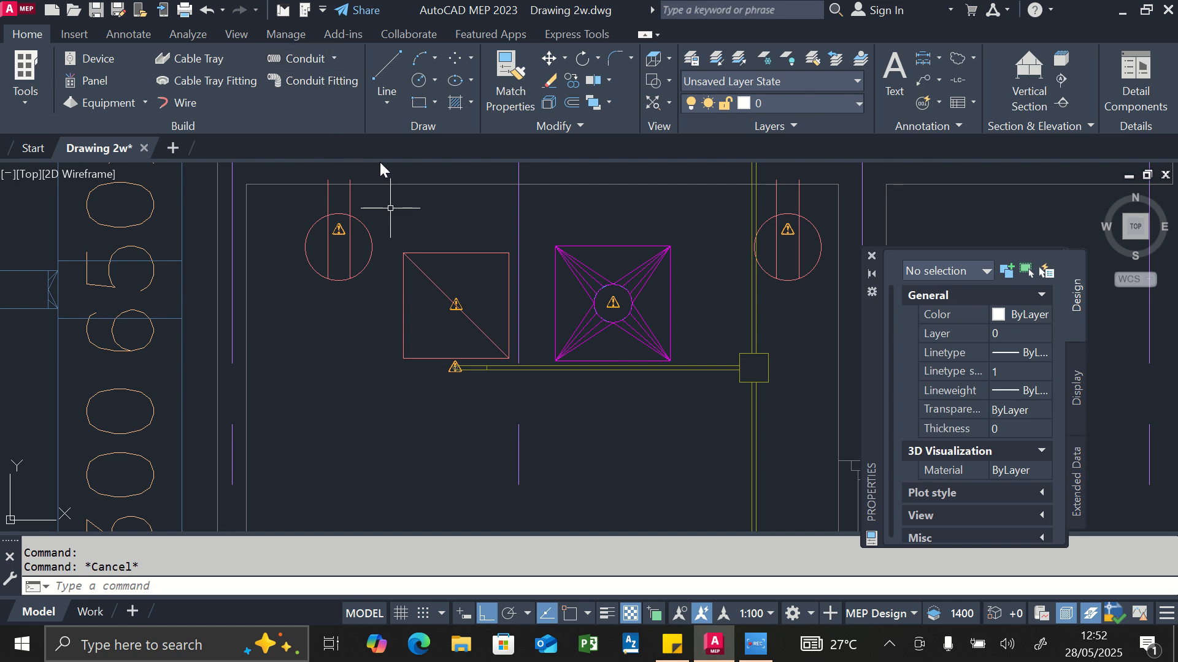
- Draw a conduit branch at elevation 4000 from the long vertical conduit to just inside the edge of the fixture between grids C and D
{"action": "scroll", "coordinate": [421, 234], "scroll_direction": "down", "scroll_amount": 6}
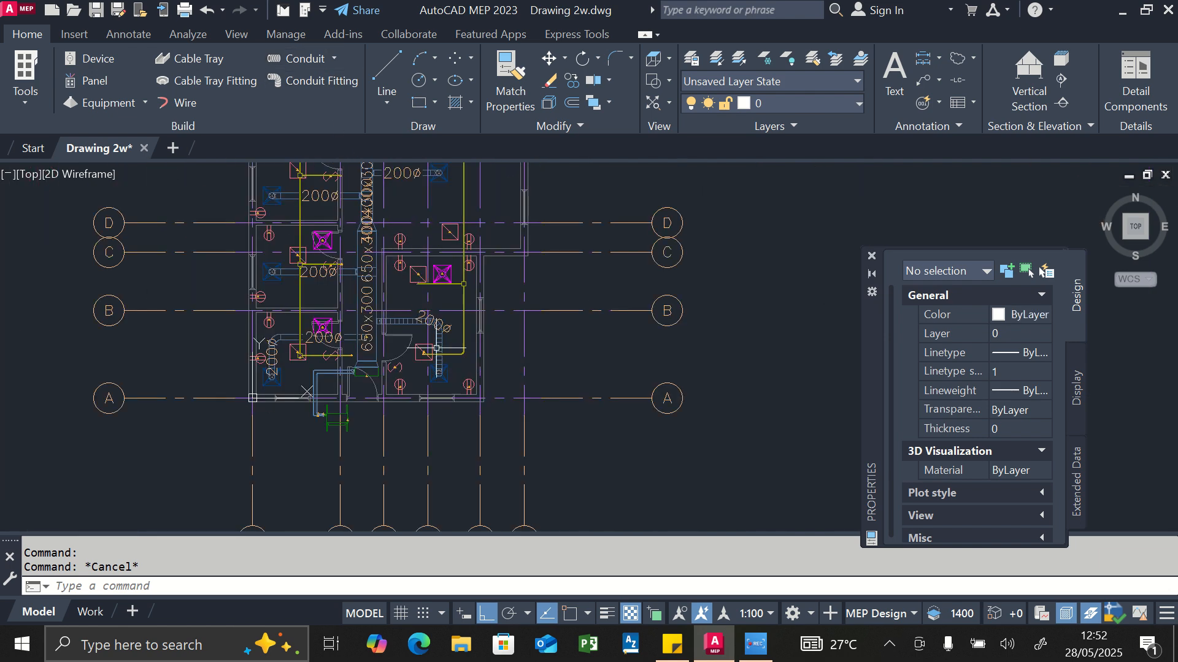
{"action": "scroll", "coordinate": [436, 348], "scroll_direction": "up", "scroll_amount": 6}
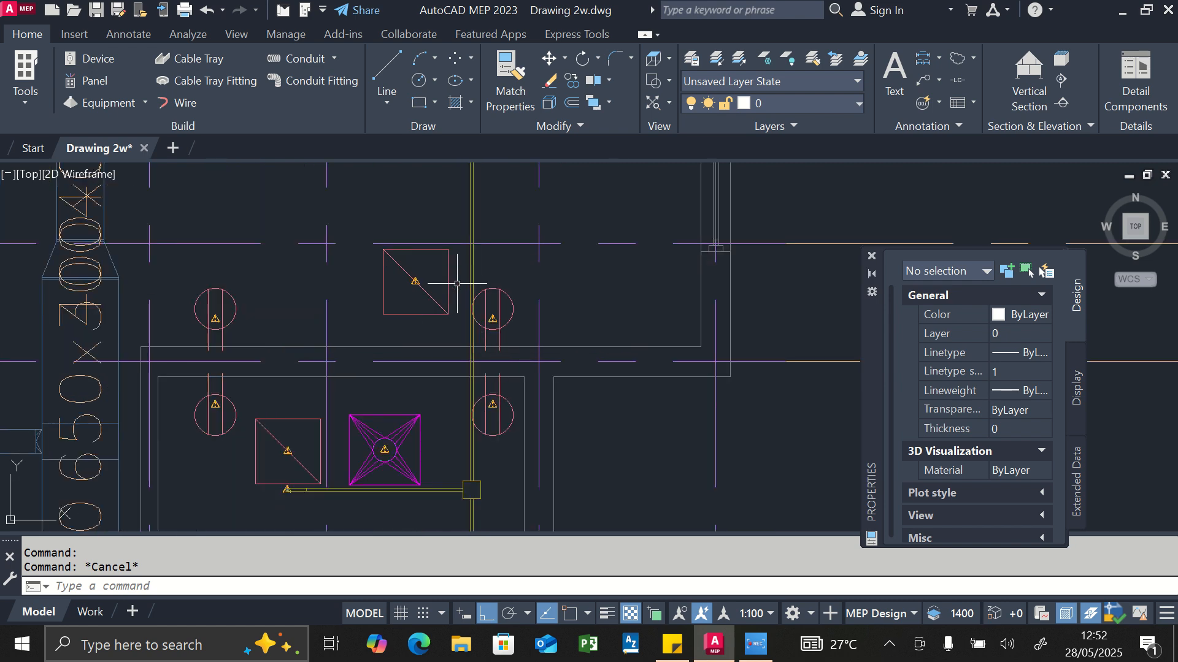
{"action": "scroll", "coordinate": [457, 283], "scroll_direction": "up", "scroll_amount": 4}
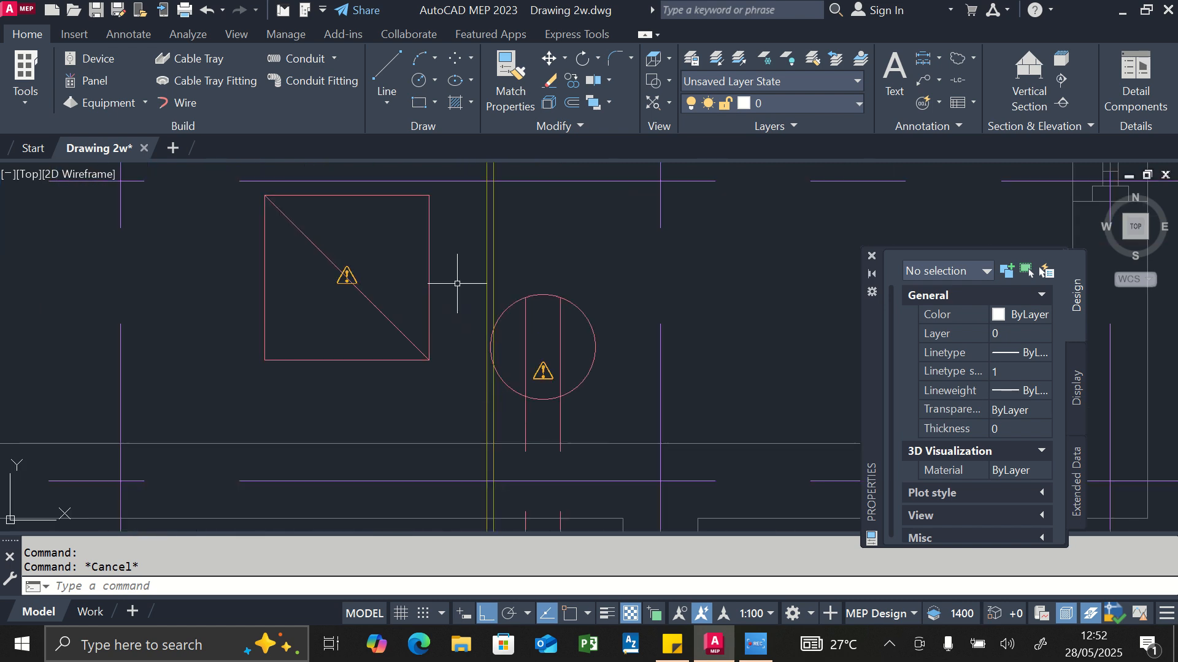
{"action": "left_click", "coordinate": [303, 58]}
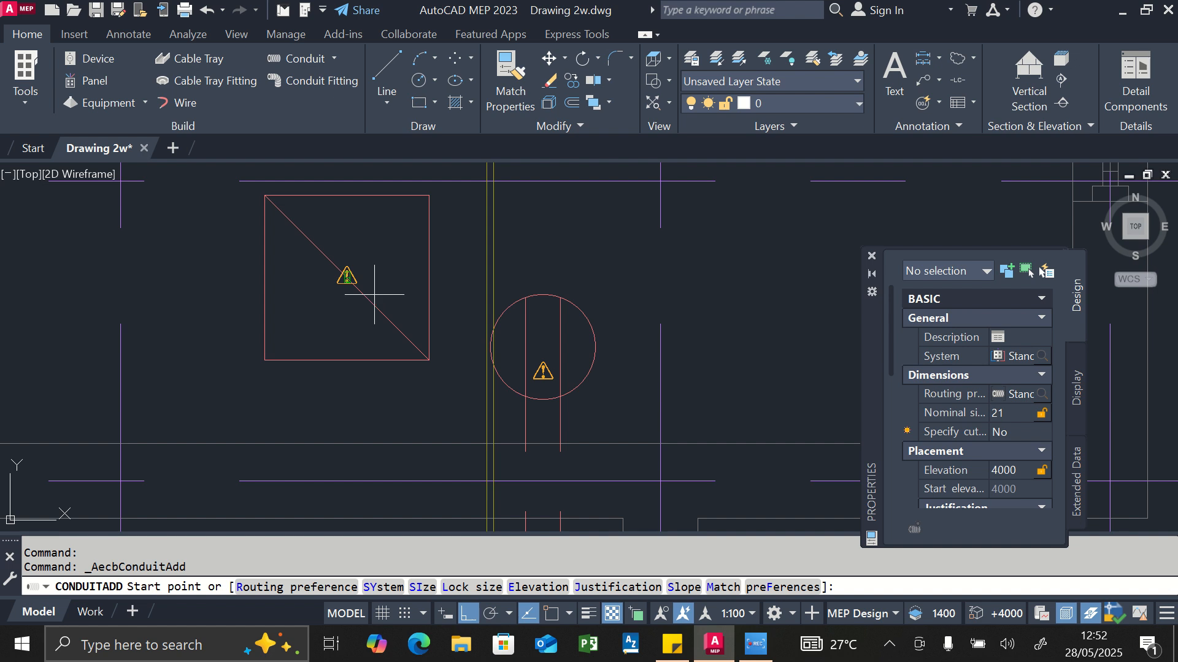
{"action": "scroll", "coordinate": [383, 317], "scroll_direction": "down", "scroll_amount": 2}
{"action": "scroll", "coordinate": [390, 305], "scroll_direction": "up", "scroll_amount": 4}
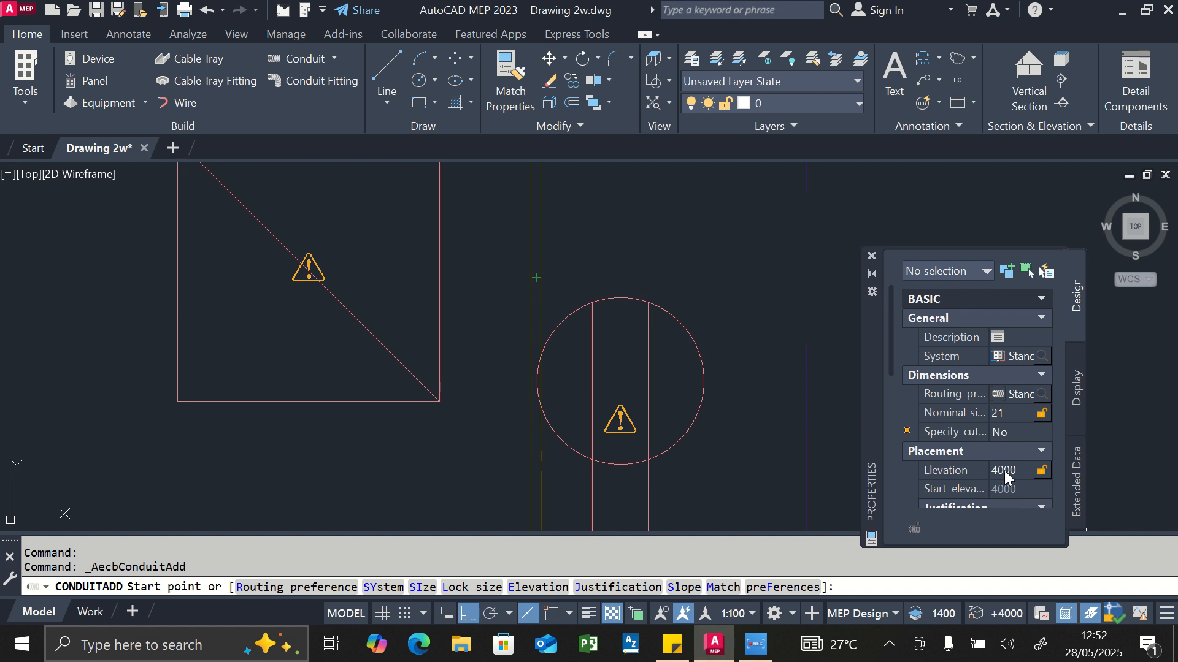
{"action": "left_click", "coordinate": [538, 276]}
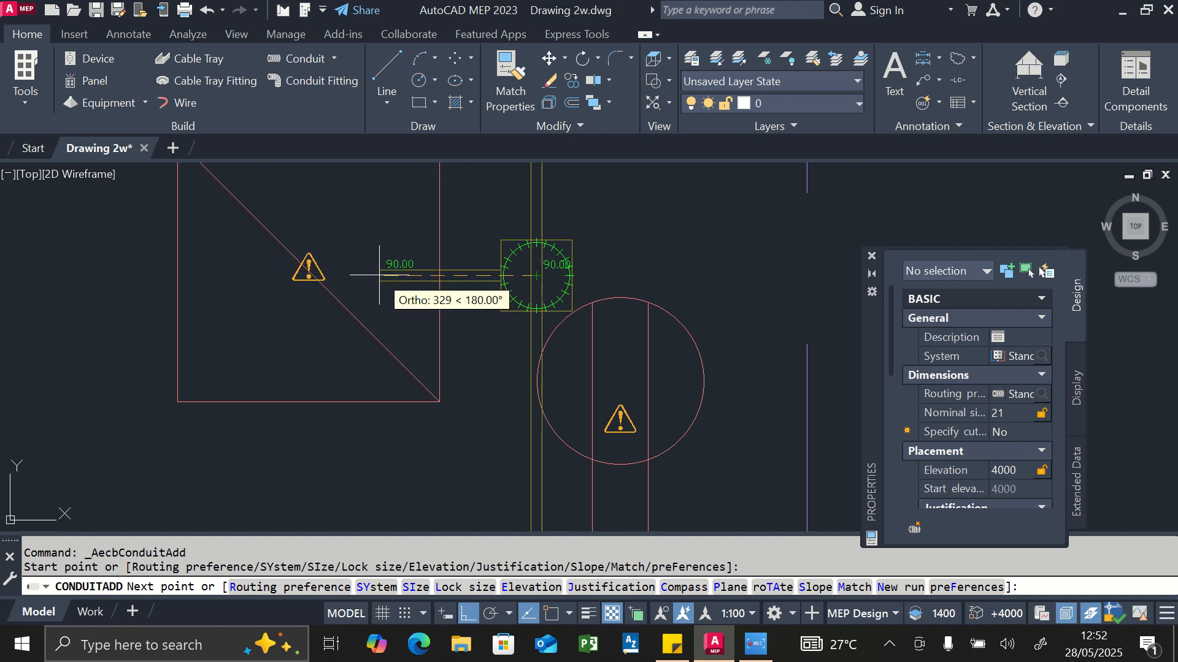
{"action": "left_click", "coordinate": [420, 276]}
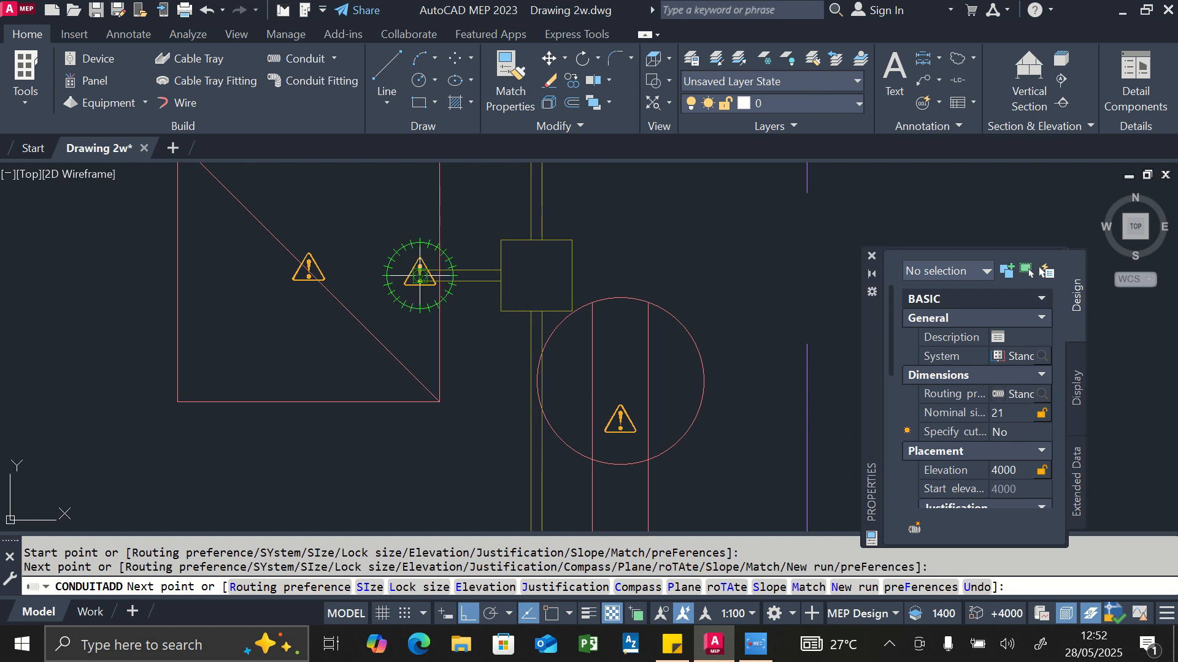
- Set the conduit elevation to 3000, continue the branch towards the middle of the fixture and finish the run
{"action": "left_click", "coordinate": [1006, 470]}
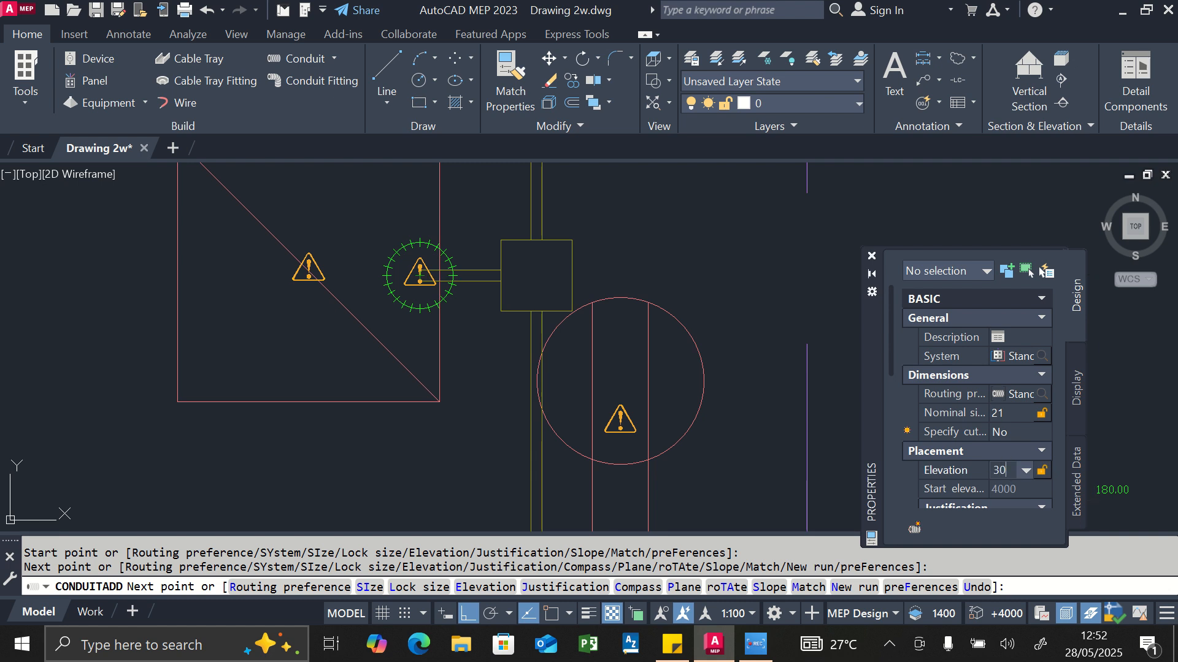
{"action": "type", "text": "3000"}
{"action": "key", "text": "Return"}
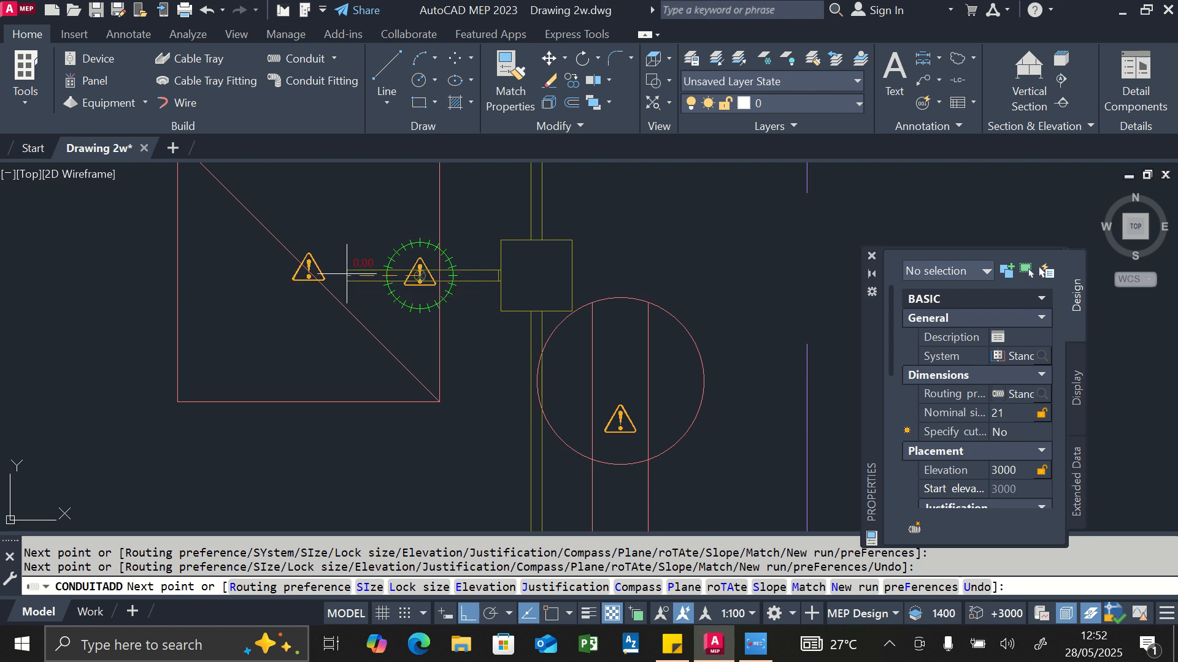
{"action": "left_click", "coordinate": [417, 275]}
{"action": "key", "text": "Escape"}
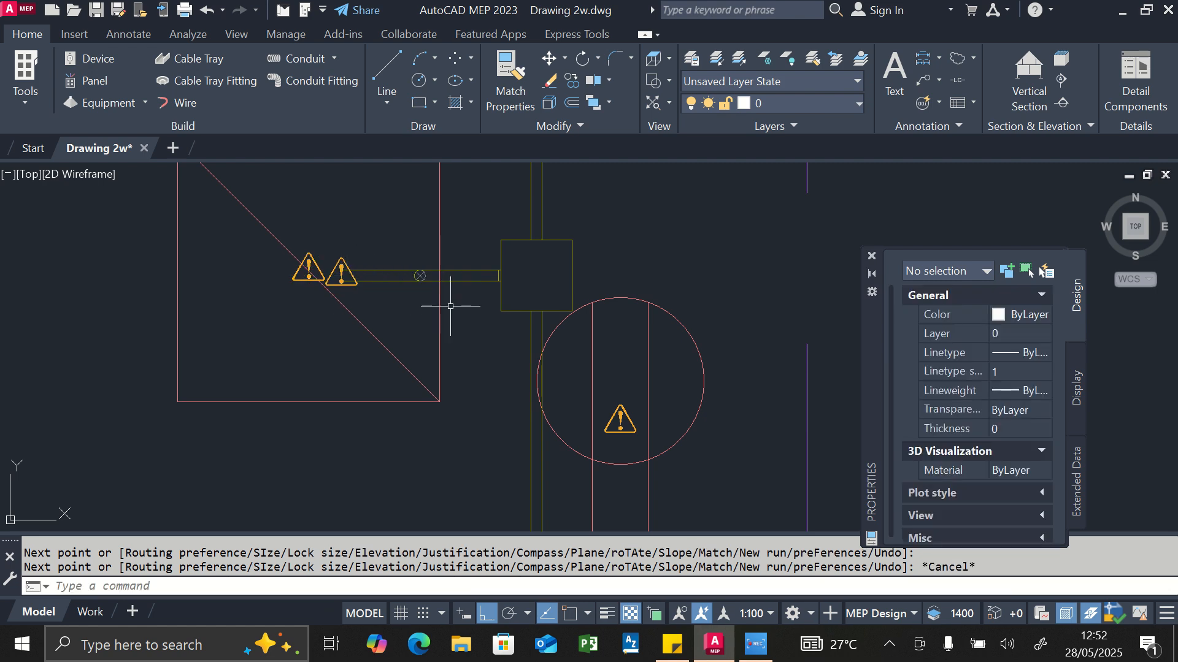
- Examine the conduit drops to the fixtures between grids B and D in a 3D view
{"action": "scroll", "coordinate": [481, 310], "scroll_direction": "down", "scroll_amount": 4}
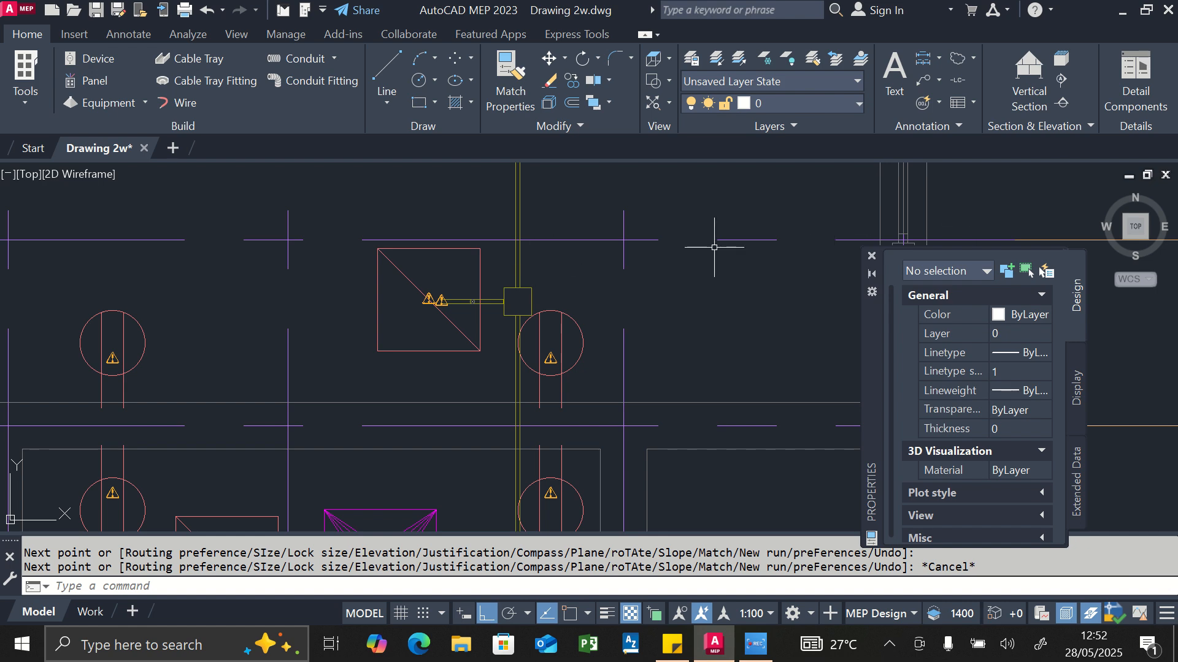
{"action": "left_click", "coordinate": [1102, 191]}
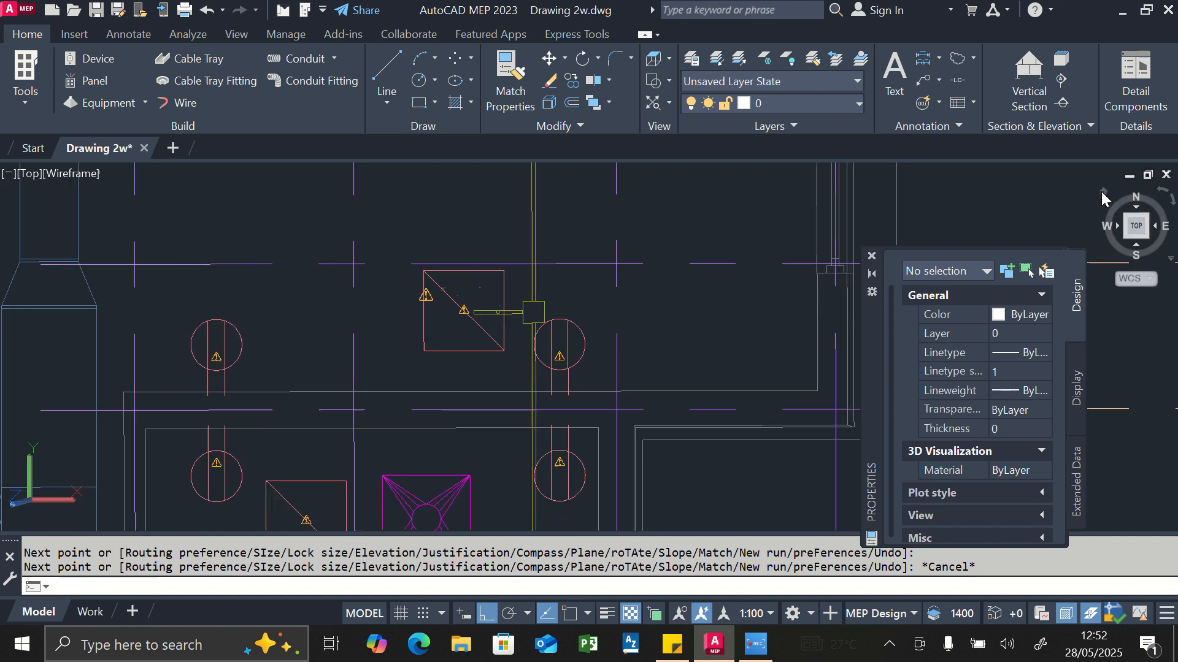
{"action": "scroll", "coordinate": [630, 363], "scroll_direction": "up", "scroll_amount": 4}
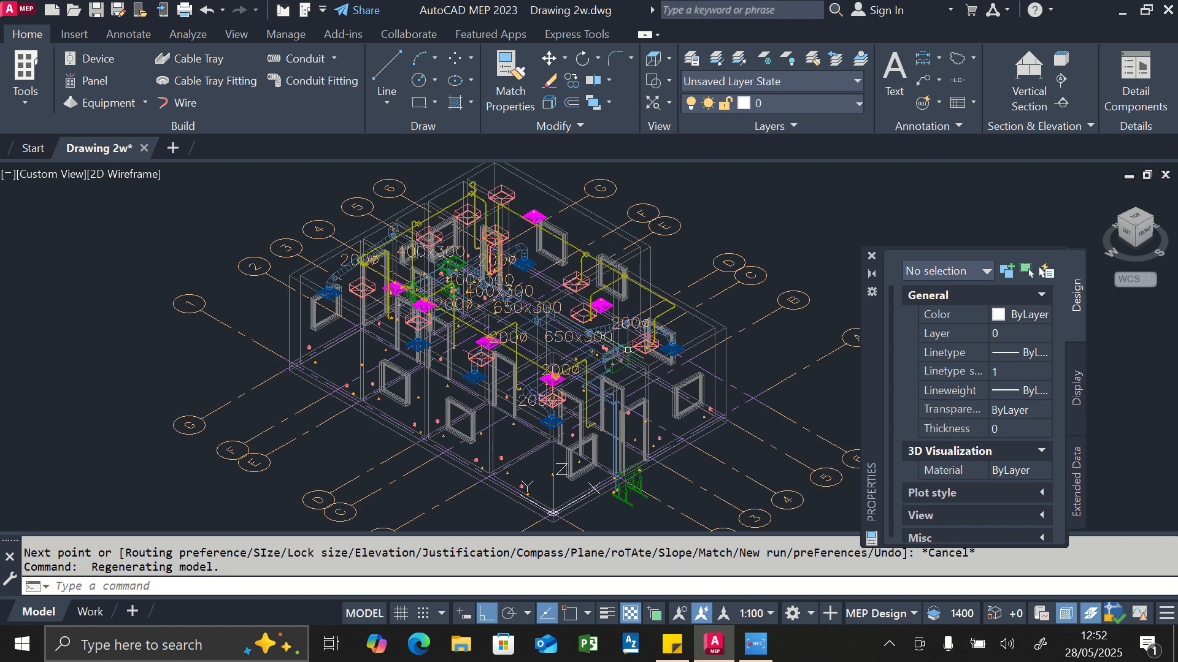
{"action": "scroll", "coordinate": [594, 269], "scroll_direction": "up", "scroll_amount": 4}
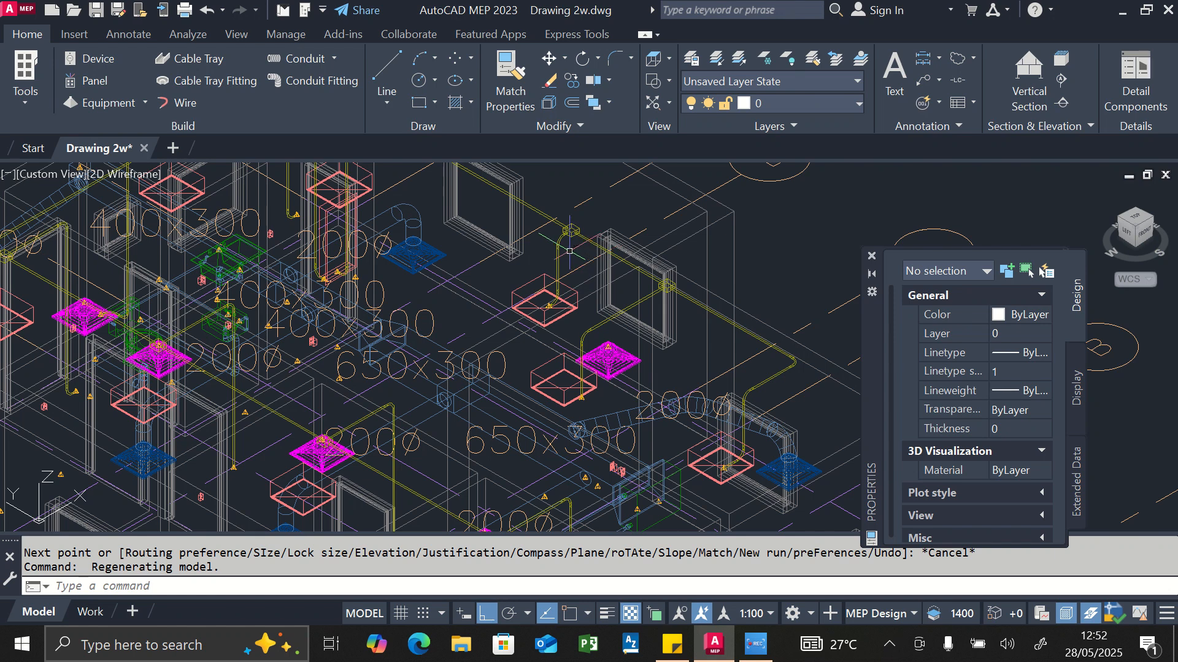
{"action": "scroll", "coordinate": [569, 251], "scroll_direction": "up", "scroll_amount": 4}
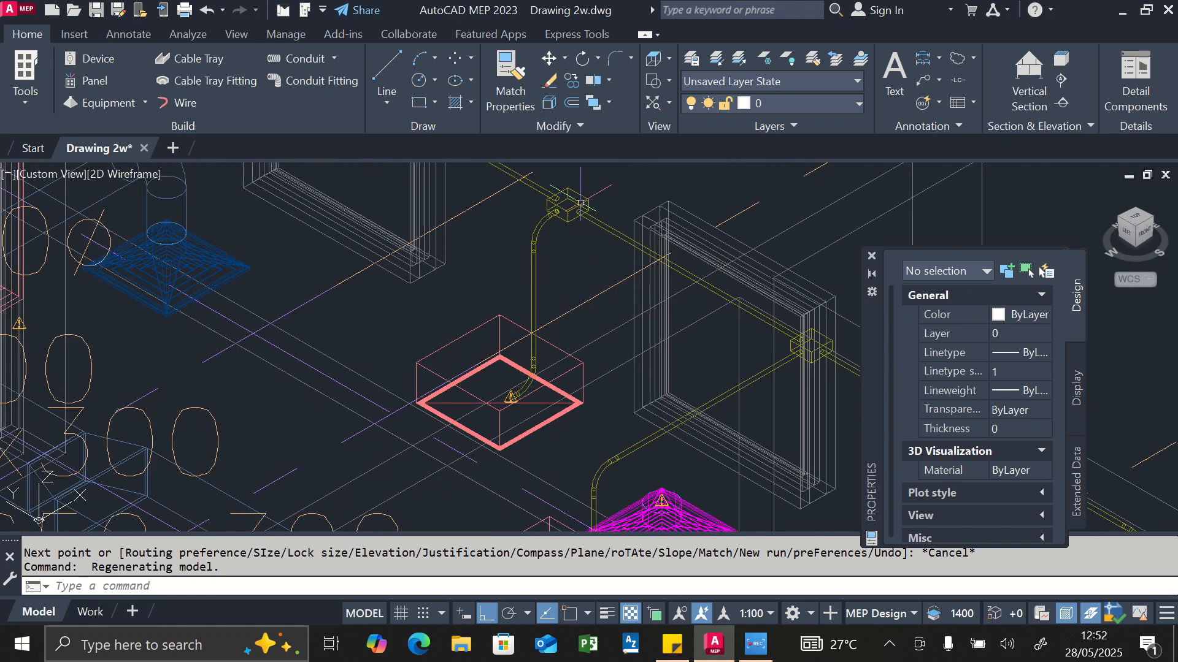
{"action": "scroll", "coordinate": [500, 375], "scroll_direction": "down", "scroll_amount": 7}
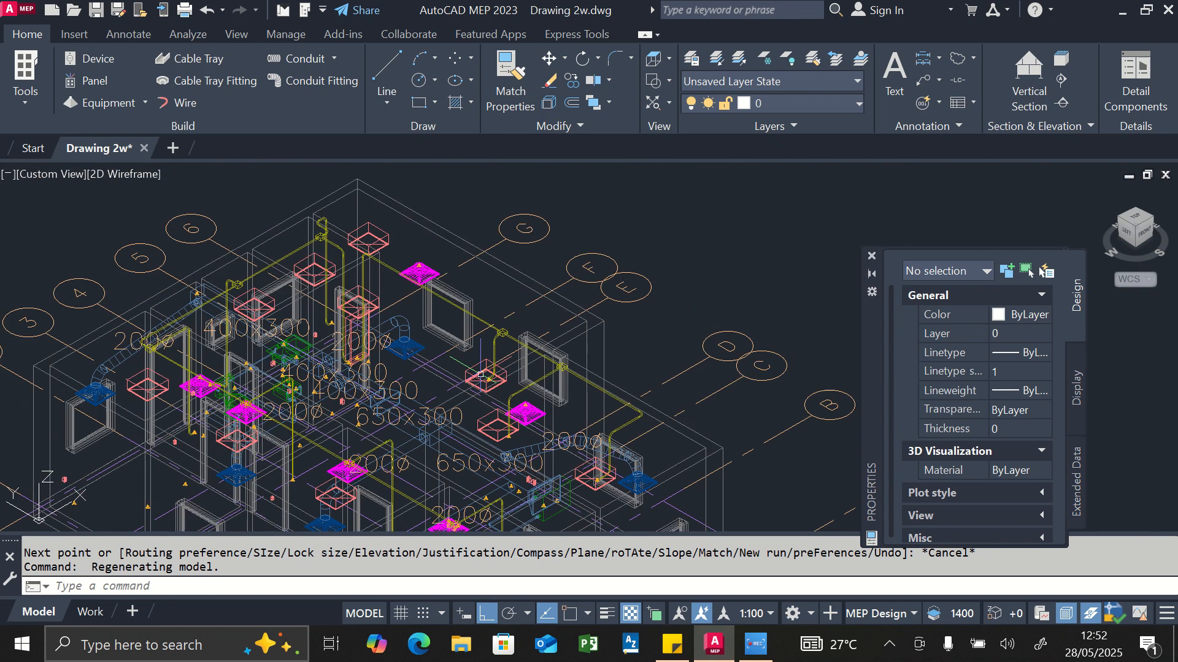
- Return to the top view and examine the fixtures and conduits between grids E and G on the plan's east side
{"action": "left_click", "coordinate": [1136, 215]}
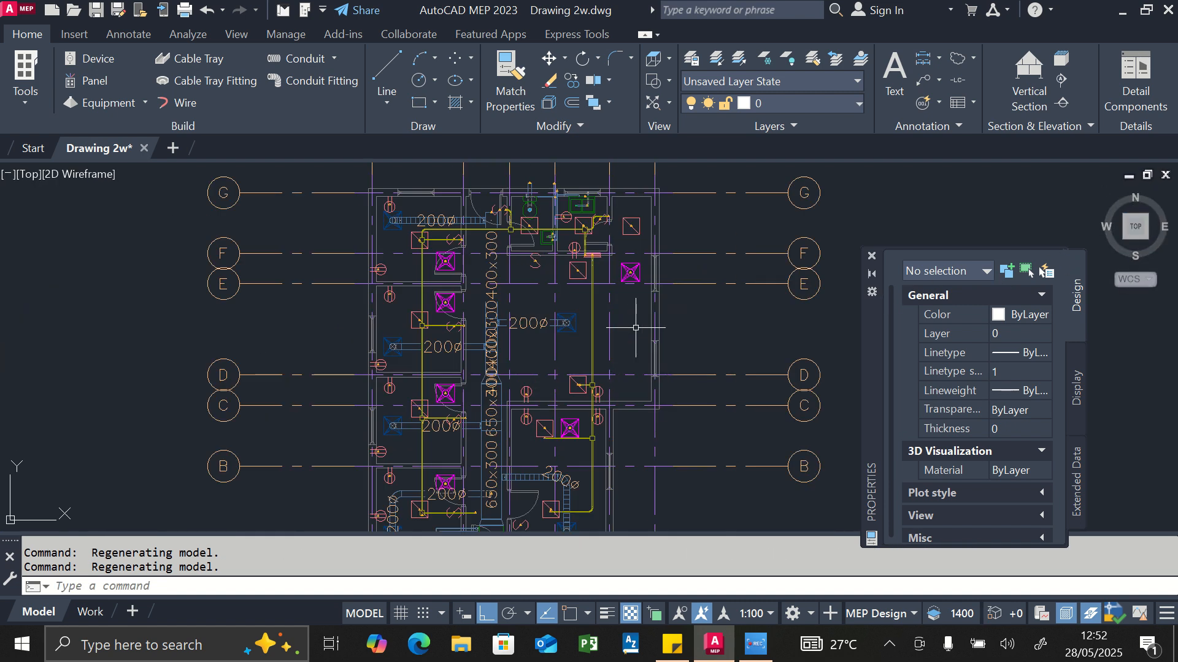
{"action": "scroll", "coordinate": [586, 404], "scroll_direction": "up", "scroll_amount": 4}
{"action": "scroll", "coordinate": [586, 394], "scroll_direction": "down", "scroll_amount": 4}
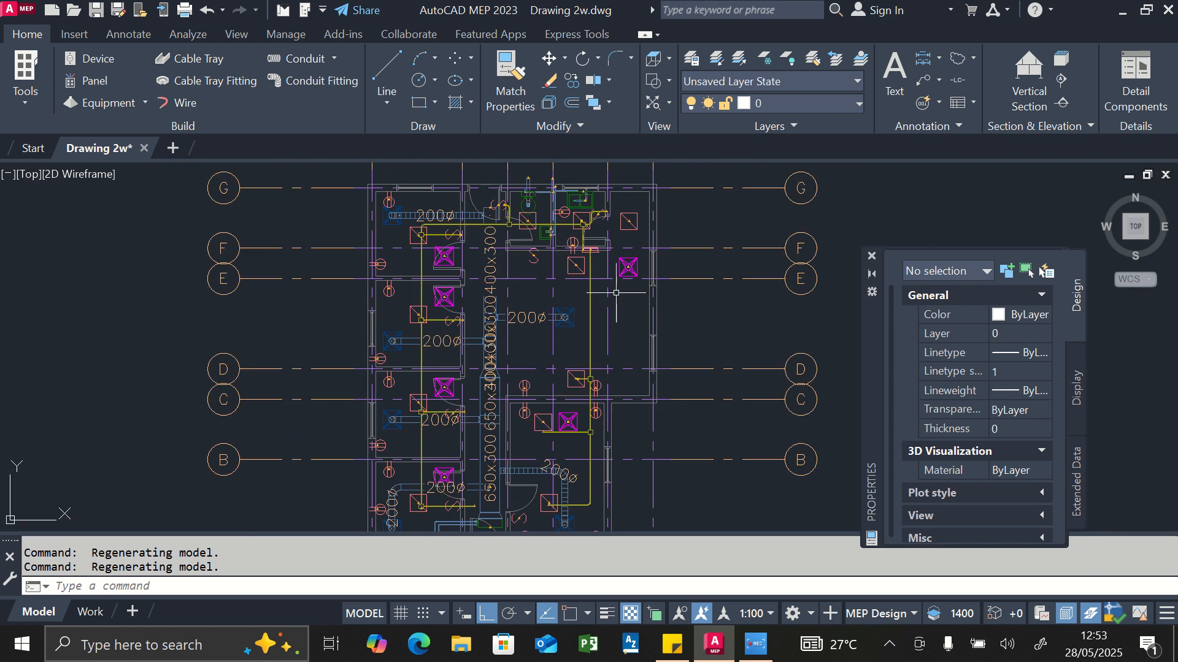
{"action": "scroll", "coordinate": [588, 258], "scroll_direction": "up", "scroll_amount": 4}
{"action": "scroll", "coordinate": [592, 291], "scroll_direction": "down", "scroll_amount": 2}
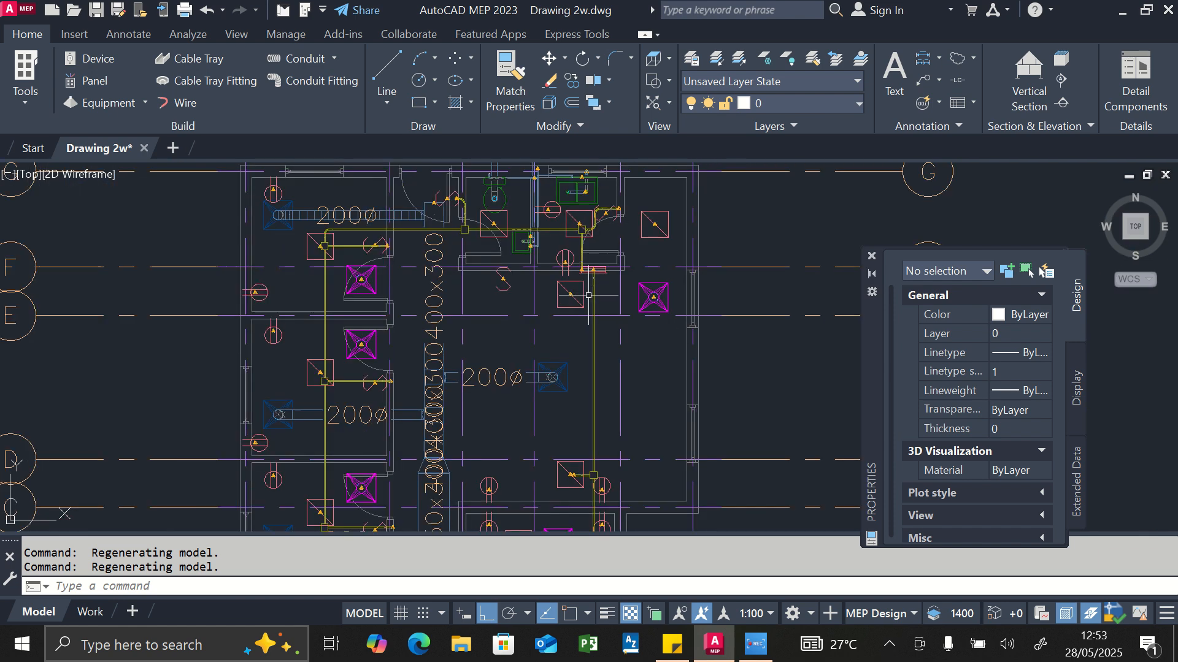
{"action": "scroll", "coordinate": [621, 257], "scroll_direction": "down", "scroll_amount": 2}
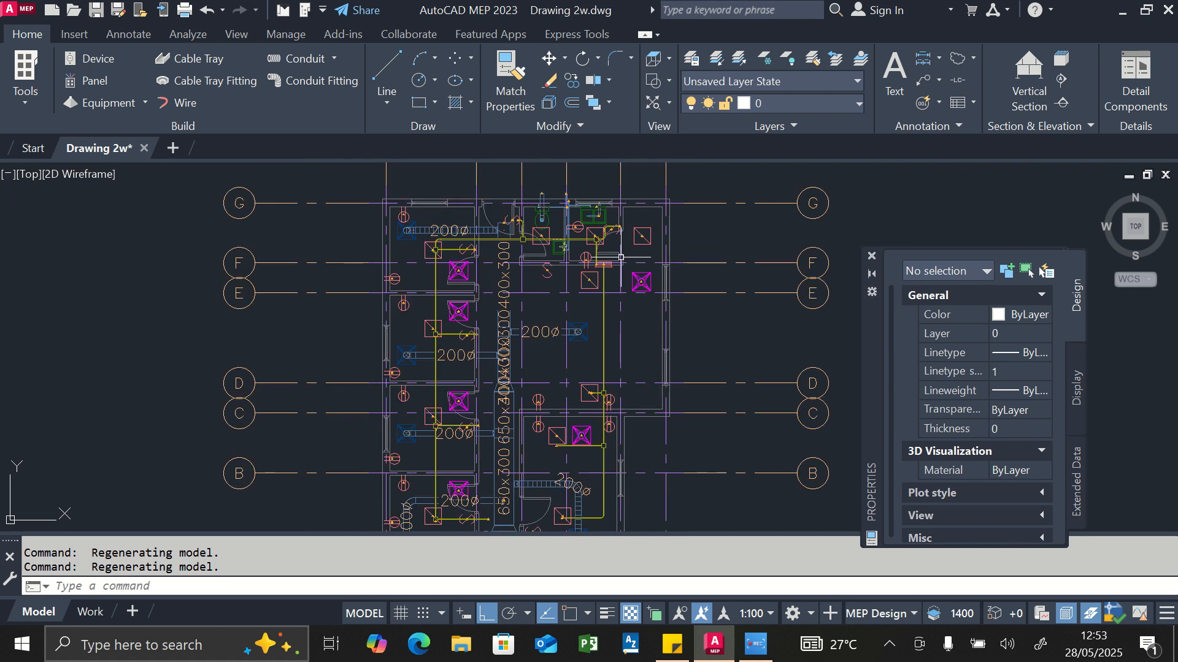
{"action": "scroll", "coordinate": [621, 257], "scroll_direction": "up", "scroll_amount": 4}
{"action": "scroll", "coordinate": [582, 290], "scroll_direction": "up", "scroll_amount": 2}
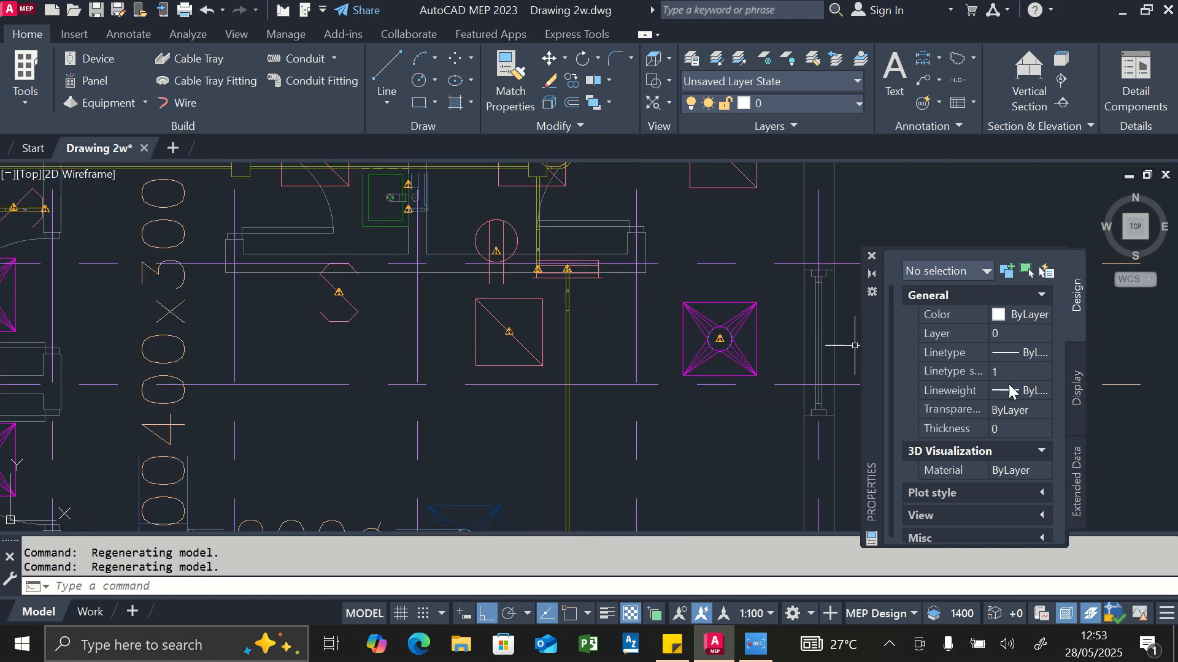
{"action": "left_click", "coordinate": [327, 65]}
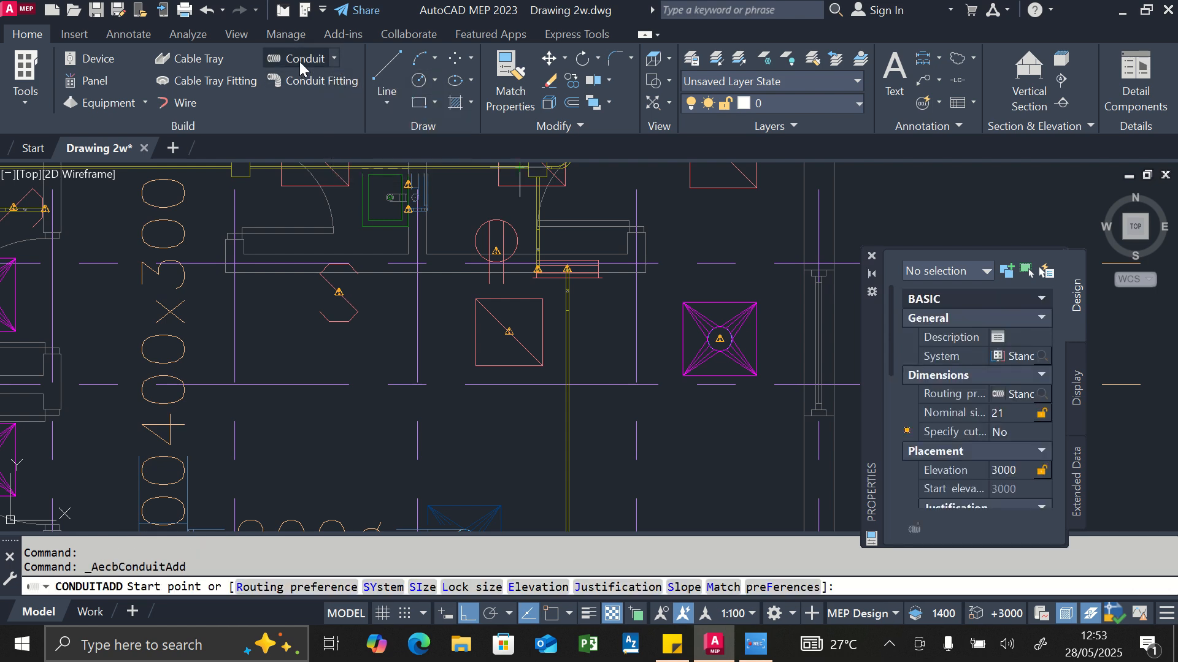
{"action": "left_click", "coordinate": [299, 51]}
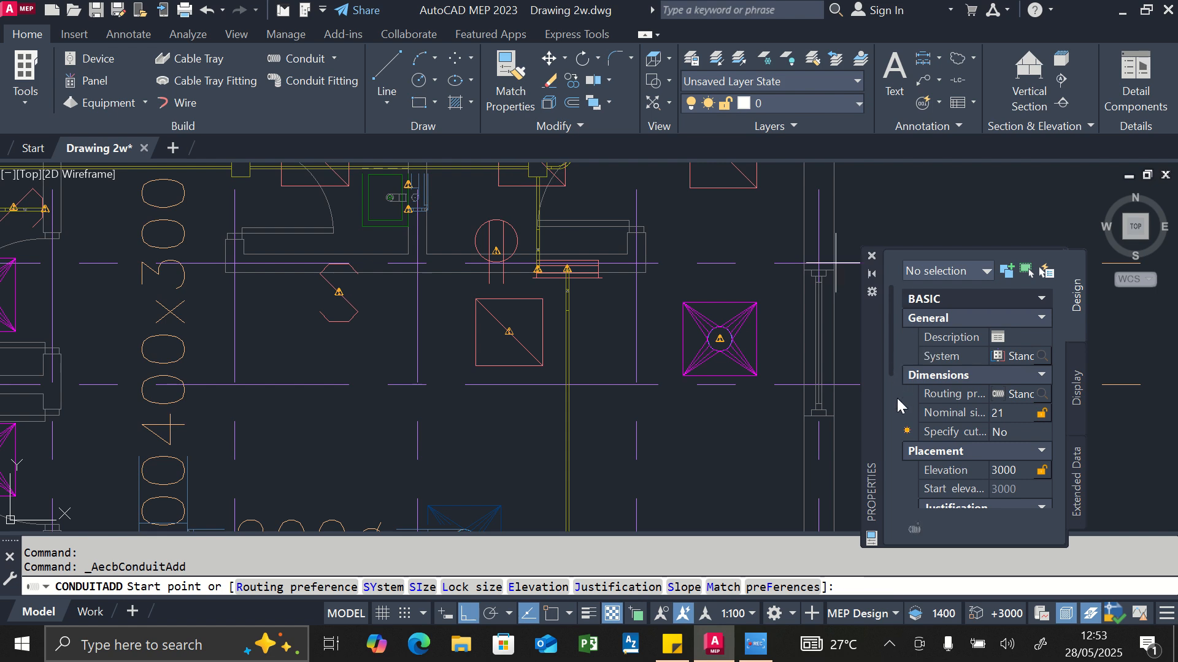
{"action": "scroll", "coordinate": [806, 408], "scroll_direction": "down", "scroll_amount": 5}
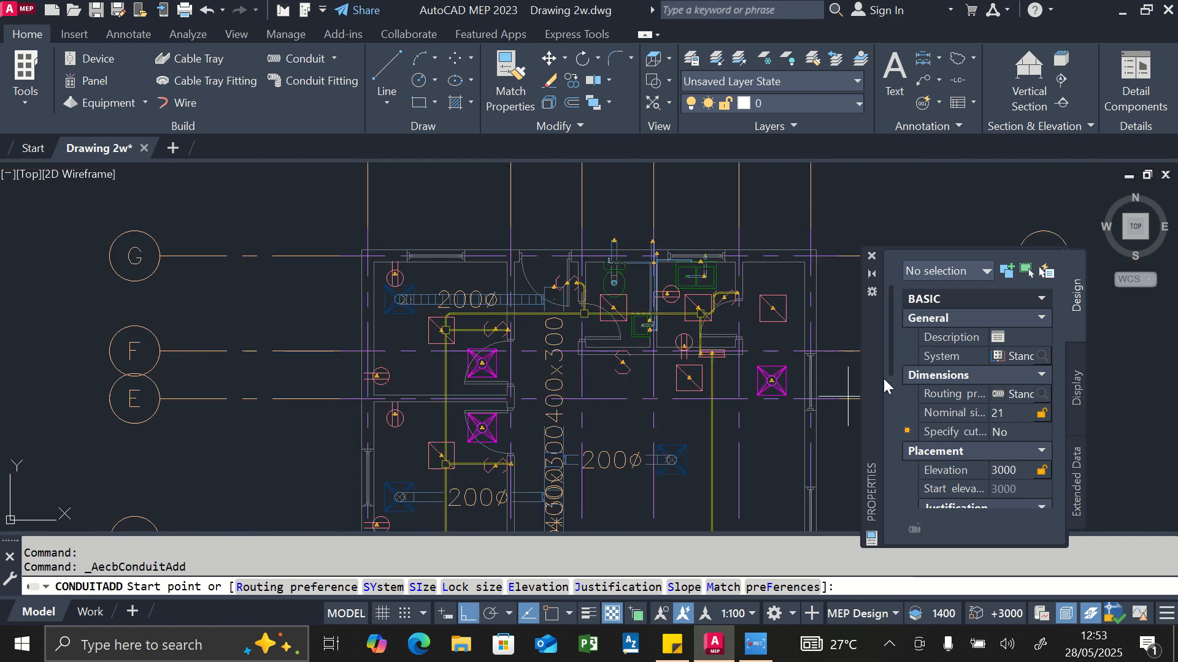
{"action": "scroll", "coordinate": [778, 338], "scroll_direction": "up", "scroll_amount": 7}
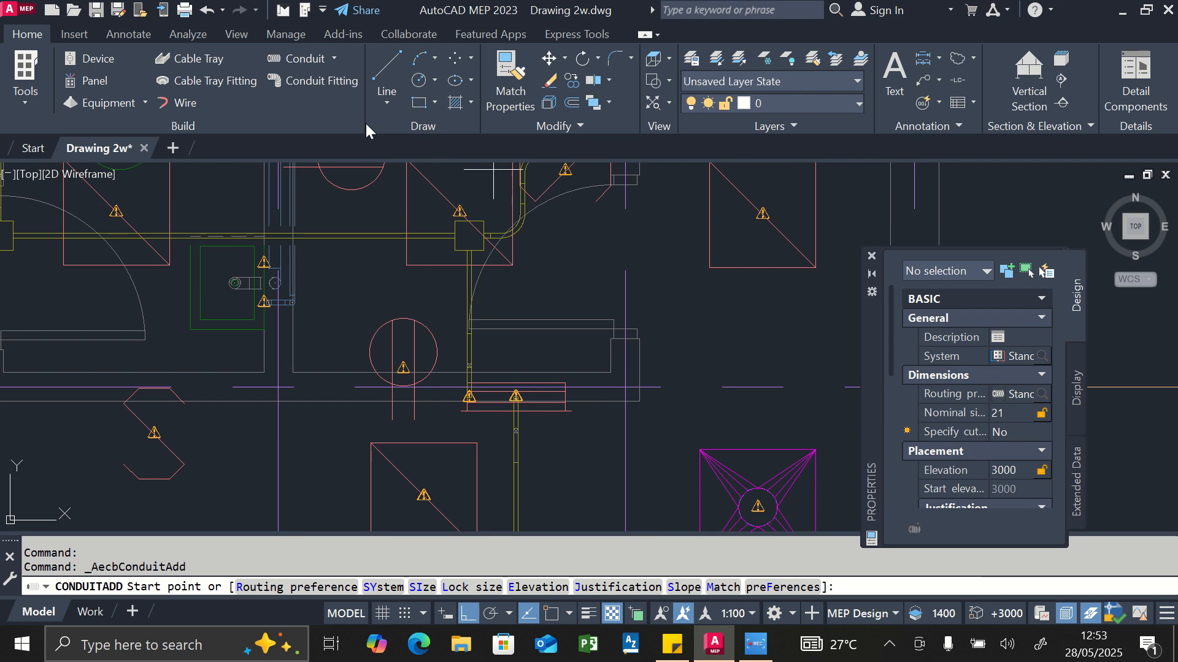
{"action": "left_click", "coordinate": [287, 62]}
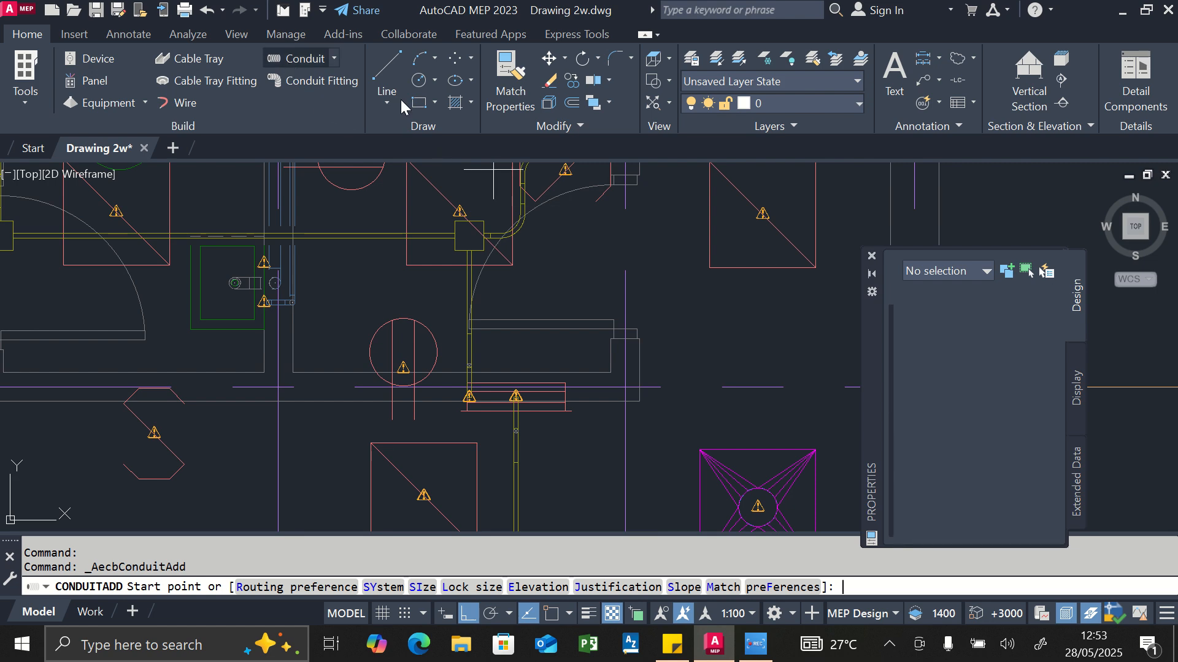
{"action": "left_click", "coordinate": [763, 271]}
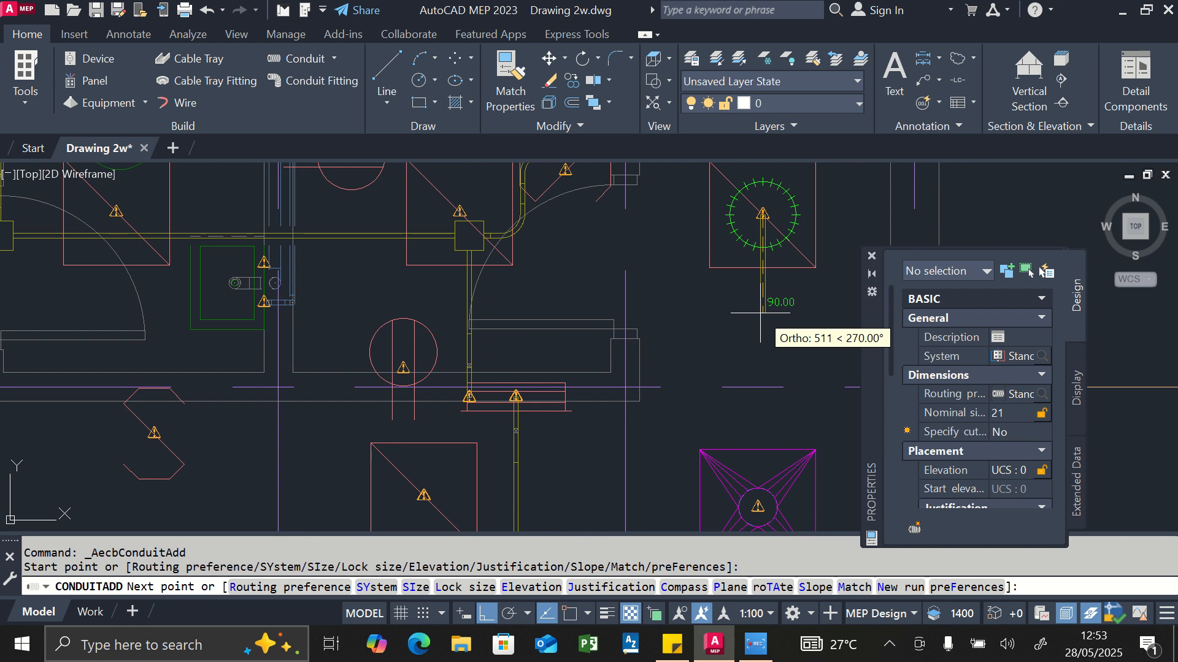
{"action": "key", "text": "Escape"}
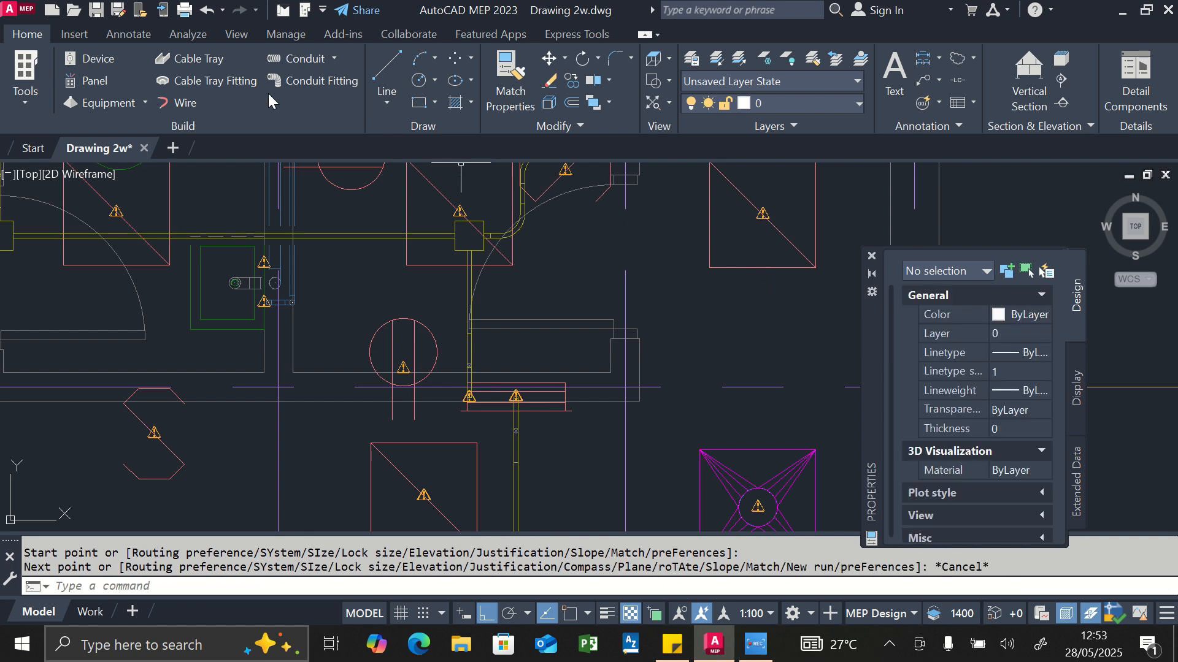
{"action": "left_click", "coordinate": [277, 62]}
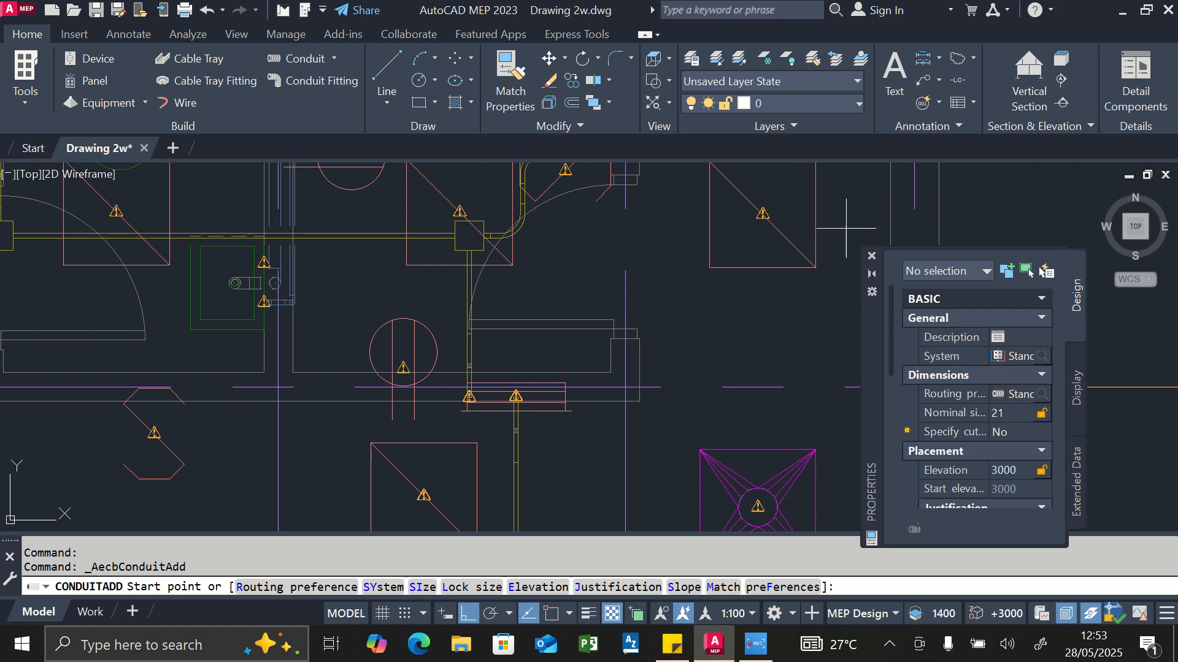
{"action": "scroll", "coordinate": [845, 228], "scroll_direction": "up", "scroll_amount": 5}
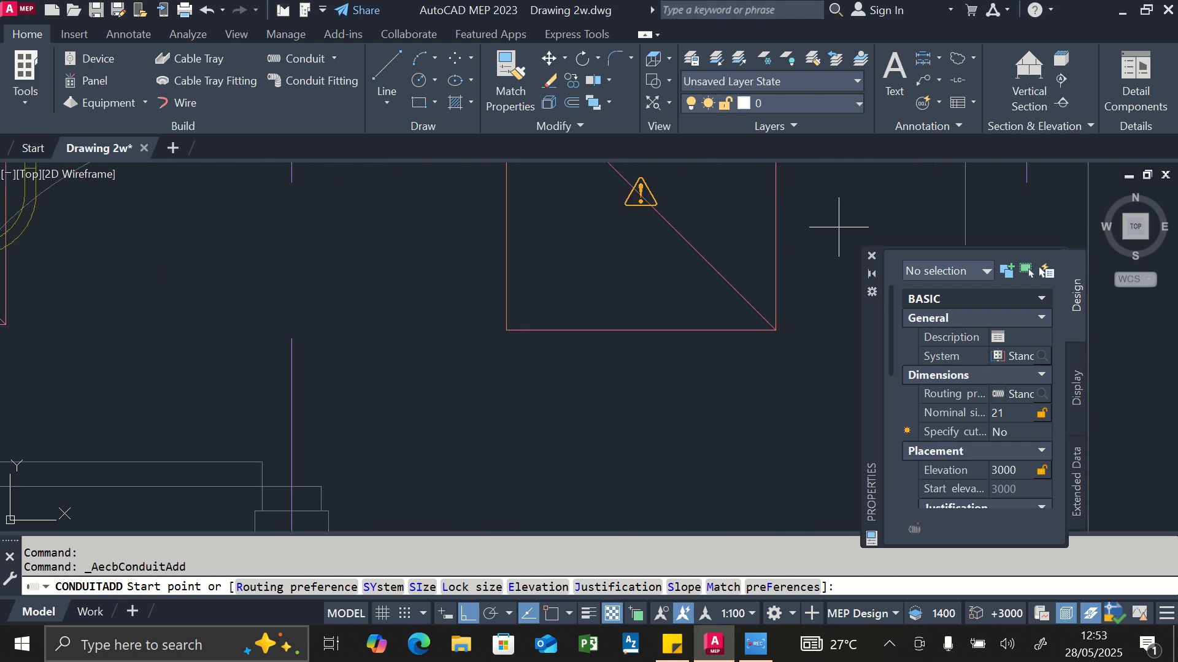
{"action": "left_click", "coordinate": [519, 401]}
{"action": "key", "text": "Escape"}
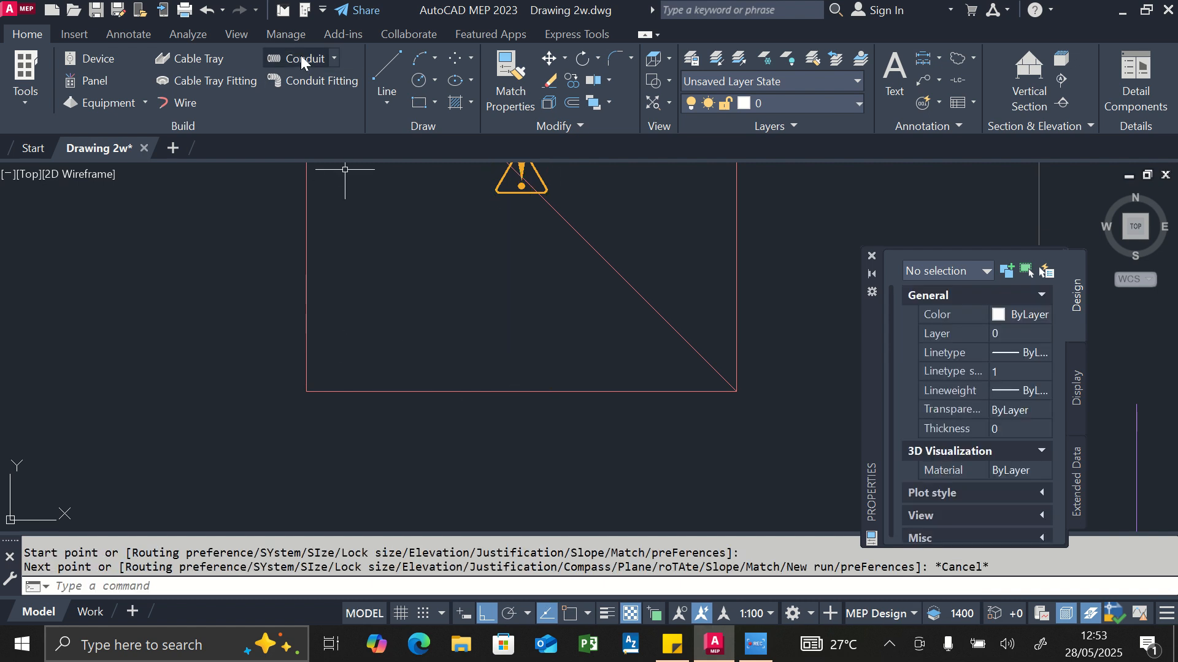
{"action": "left_click", "coordinate": [496, 426]}
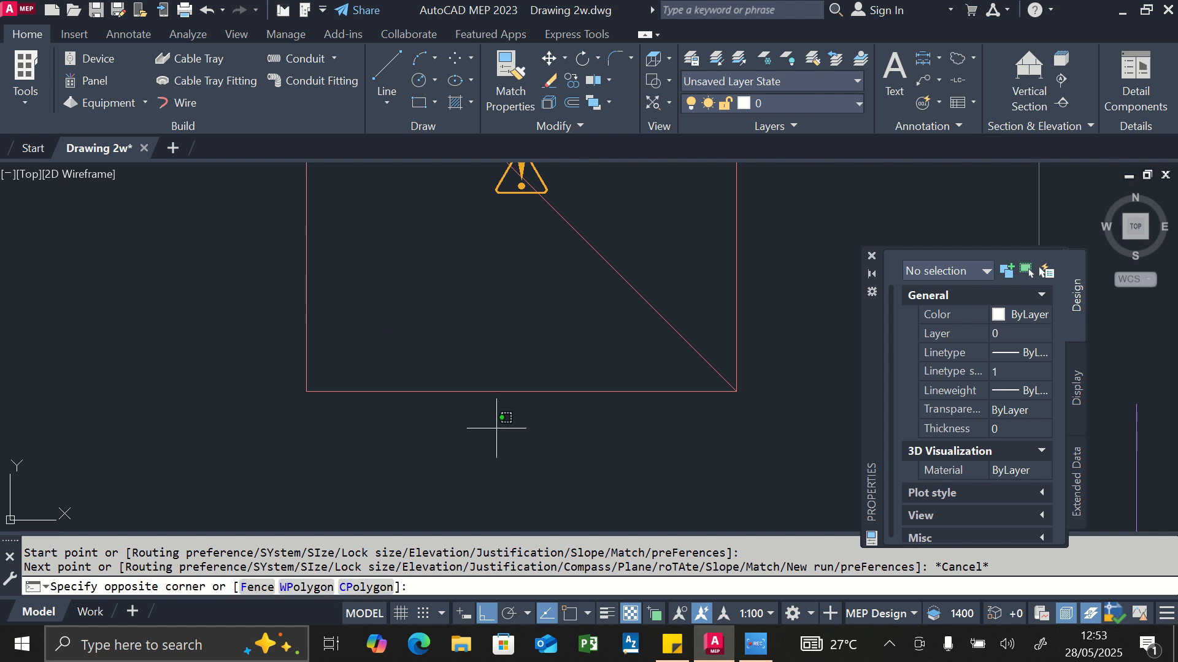
{"action": "key", "text": "Escape"}
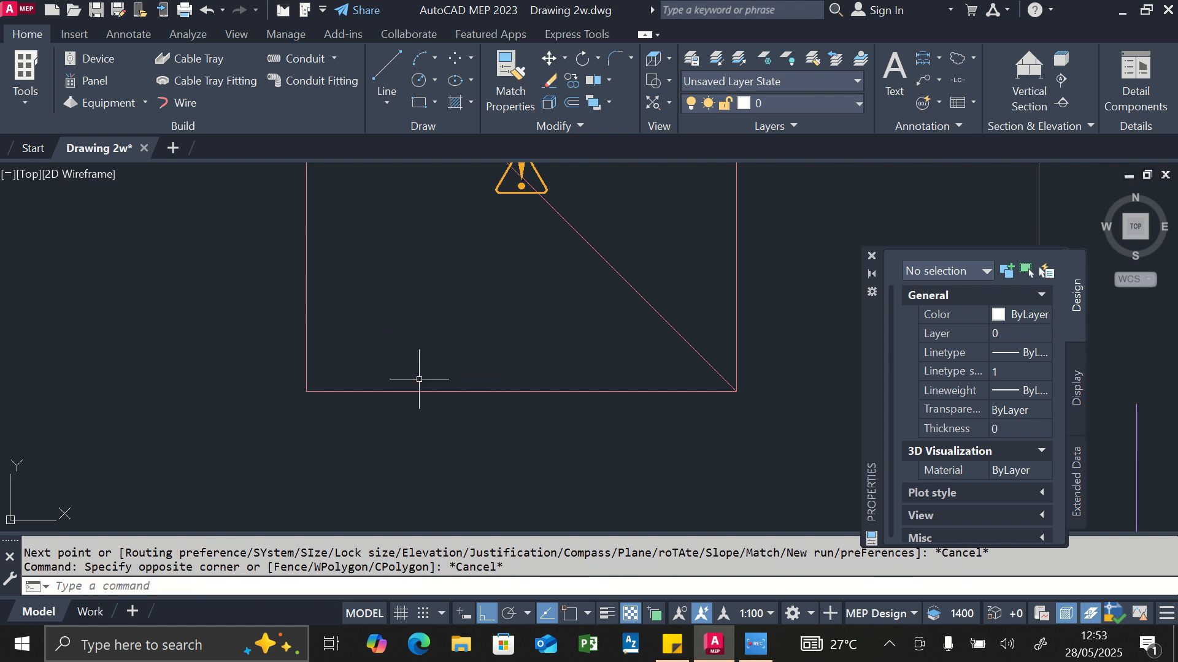
- Draw a conduit at elevation 3000 south from the easternmost fixture between grids F and G, jogging west past the magenta diffuser, and finish the run
{"action": "left_click", "coordinate": [300, 60]}
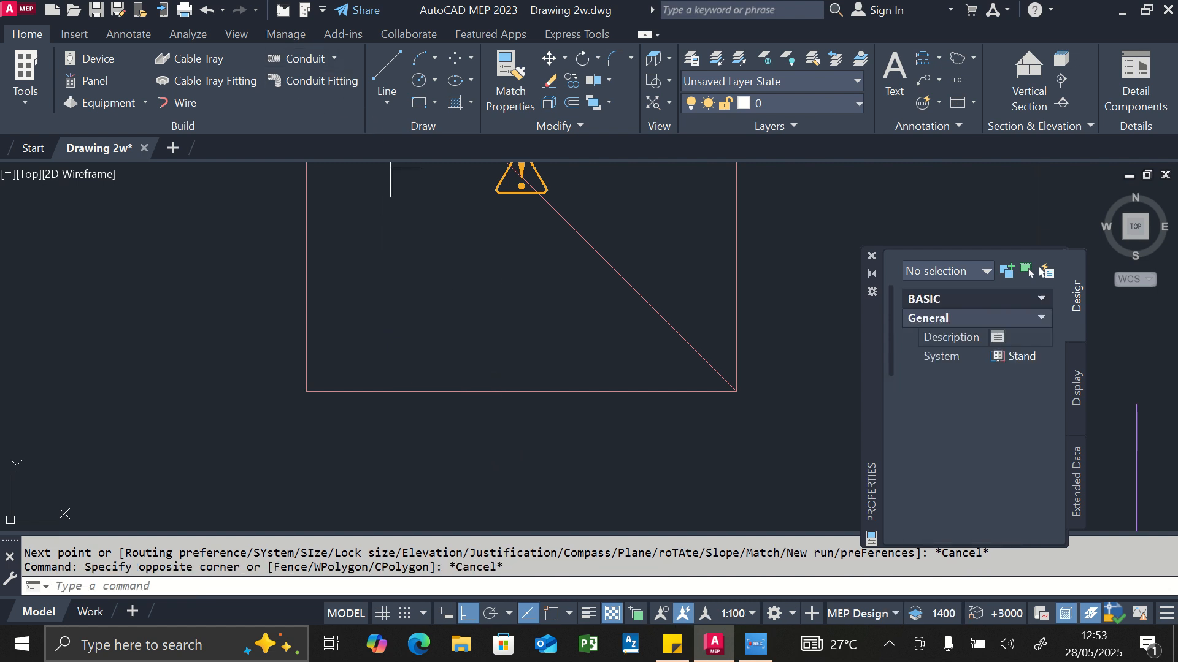
{"action": "left_click", "coordinate": [503, 414]}
{"action": "scroll", "coordinate": [541, 298], "scroll_direction": "down", "scroll_amount": 10}
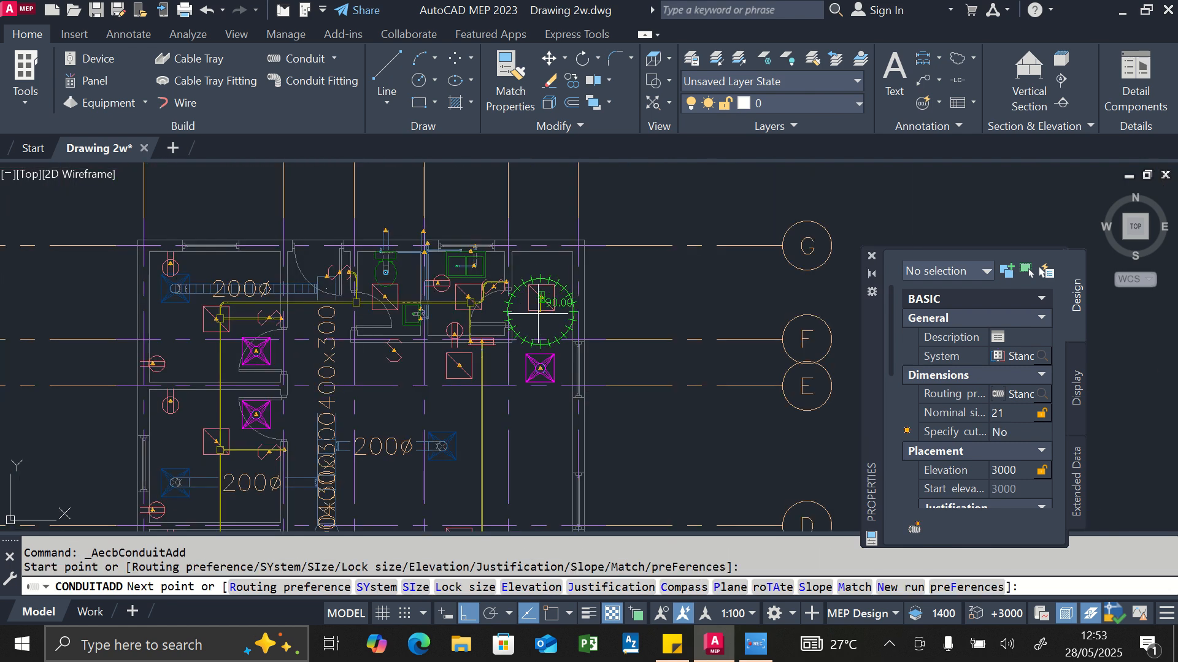
{"action": "scroll", "coordinate": [539, 335], "scroll_direction": "up", "scroll_amount": 4}
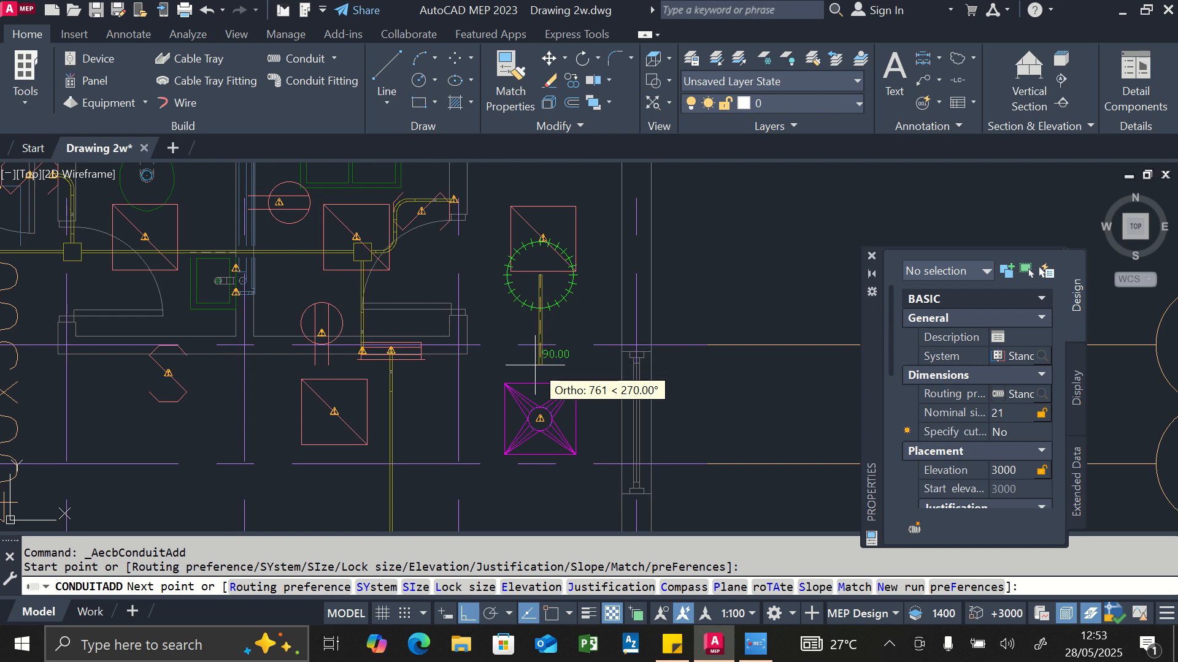
{"action": "left_click", "coordinate": [535, 365]}
{"action": "left_click", "coordinate": [480, 365]}
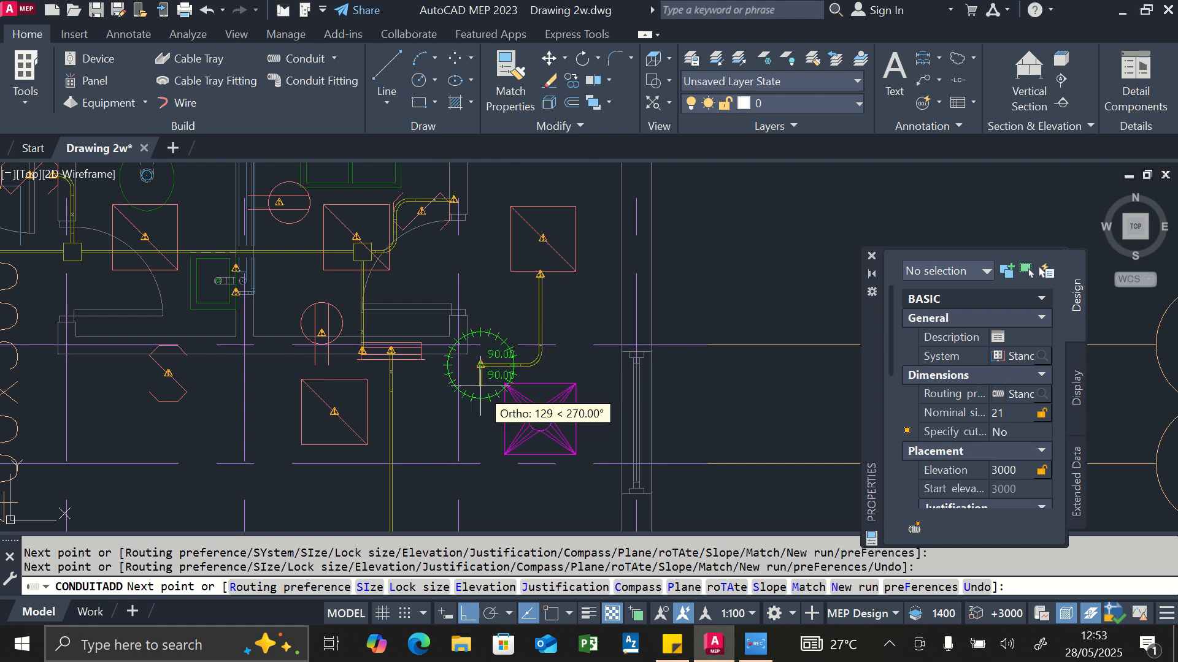
{"action": "left_click", "coordinate": [480, 431]}
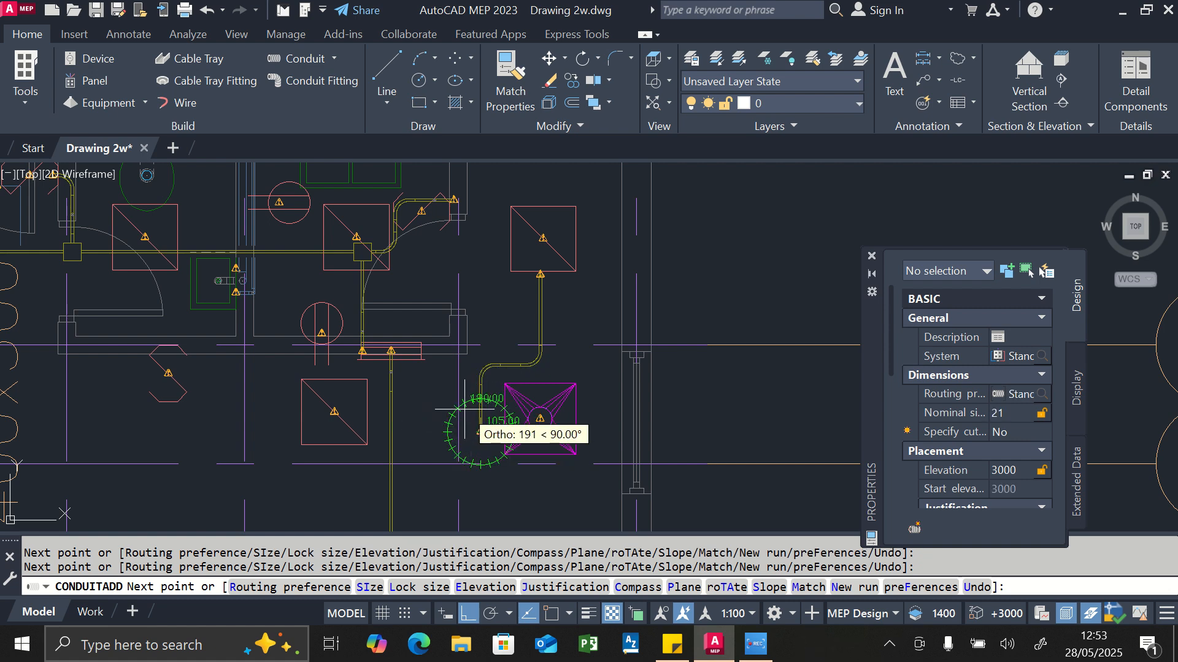
{"action": "scroll", "coordinate": [464, 410], "scroll_direction": "up", "scroll_amount": 2}
{"action": "key", "text": "Escape"}
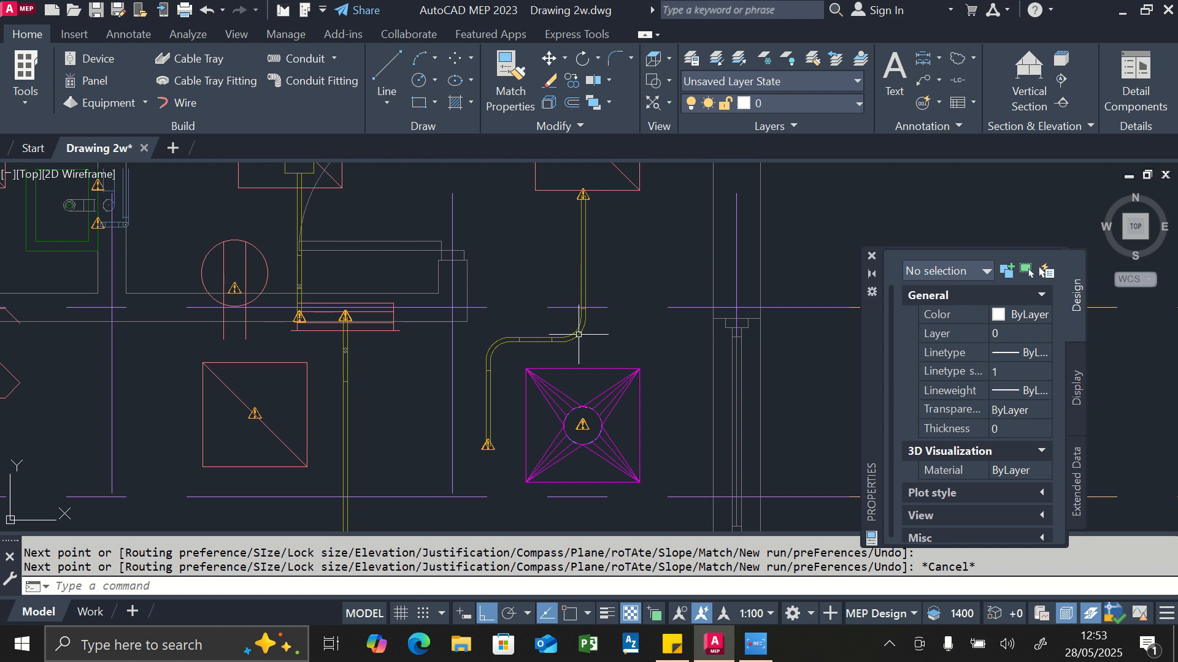
- Delete both bends, the short horizontal piece and the lower vertical piece of the new conduit, keeping only the straight segment at the fixture
{"action": "scroll", "coordinate": [582, 337], "scroll_direction": "up", "scroll_amount": 3}
{"action": "left_click", "coordinate": [564, 321]}
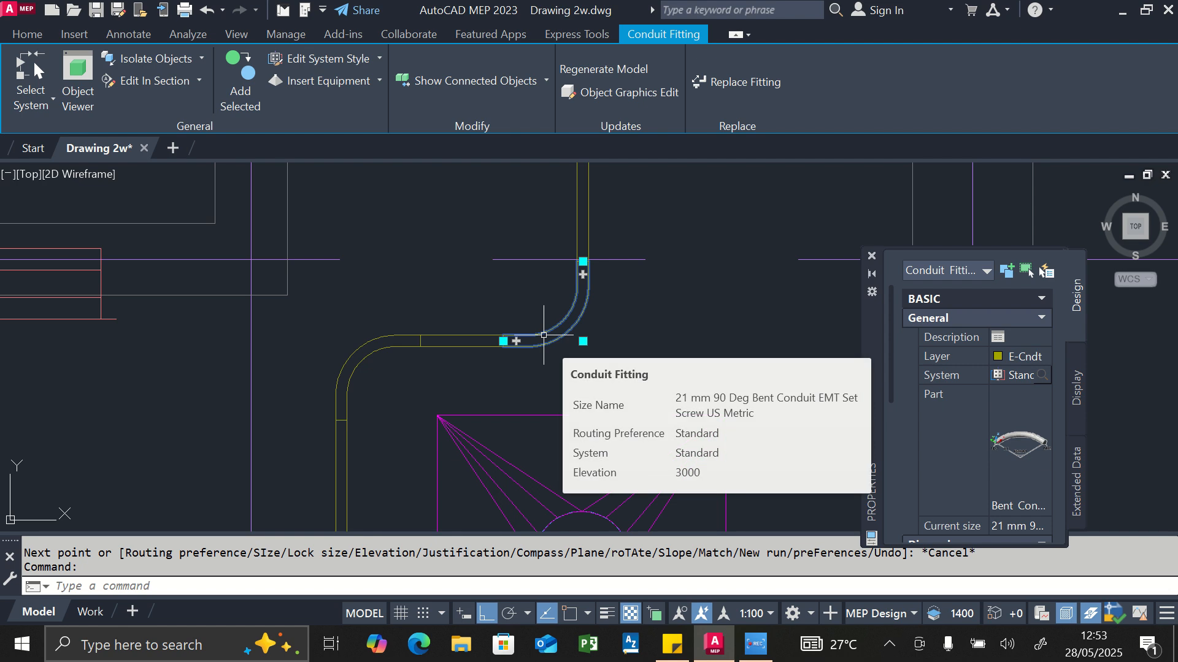
{"action": "key", "text": "Delete"}
{"action": "left_click", "coordinate": [542, 355]}
{"action": "left_click", "coordinate": [410, 314]}
{"action": "key", "text": "Delete"}
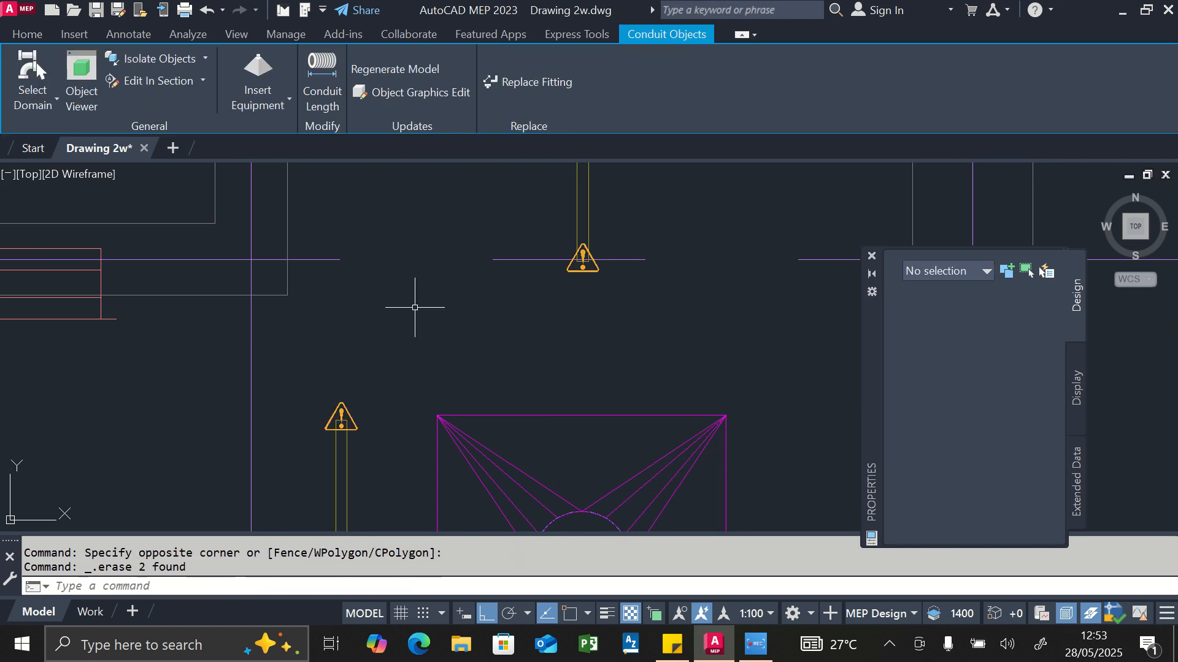
{"action": "scroll", "coordinate": [388, 329], "scroll_direction": "down", "scroll_amount": 3}
{"action": "scroll", "coordinate": [378, 389], "scroll_direction": "up", "scroll_amount": 2}
{"action": "left_click", "coordinate": [393, 384]}
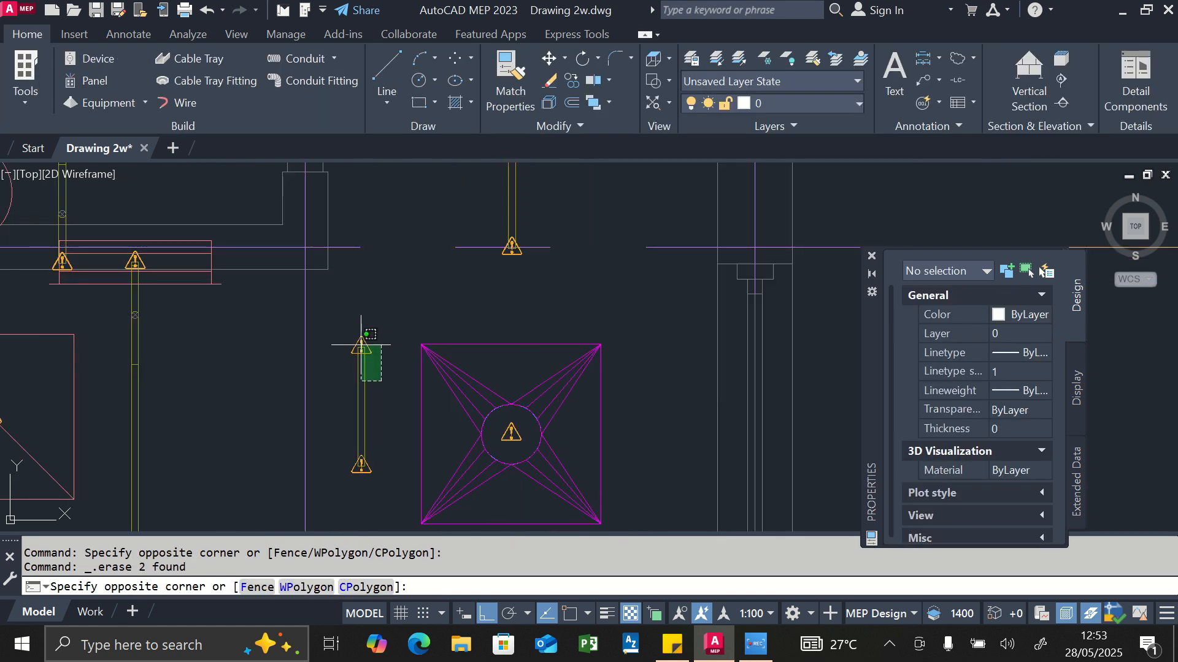
{"action": "left_click", "coordinate": [335, 318]}
{"action": "key", "text": "Delete"}
{"action": "scroll", "coordinate": [522, 279], "scroll_direction": "down", "scroll_amount": 4}
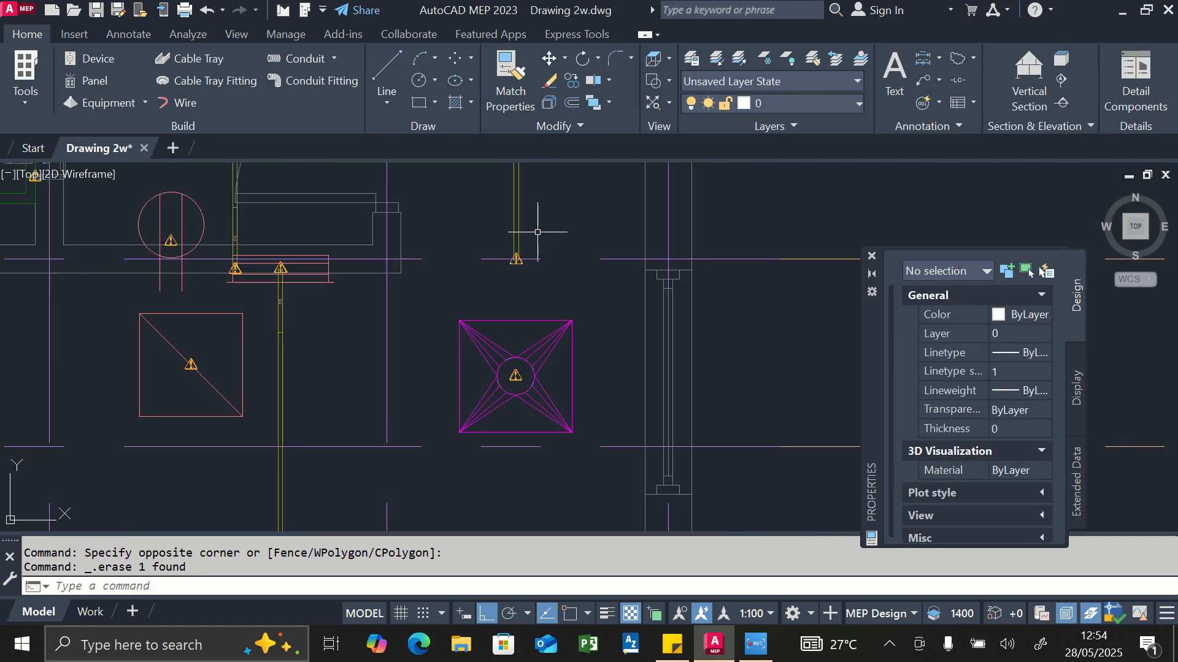
- Extend the conduit from its free end near grid F, raising it to elevation 4000 and ending just north of the magenta diffuser
{"action": "scroll", "coordinate": [524, 281], "scroll_direction": "up", "scroll_amount": 3}
{"action": "scroll", "coordinate": [493, 319], "scroll_direction": "up", "scroll_amount": 5}
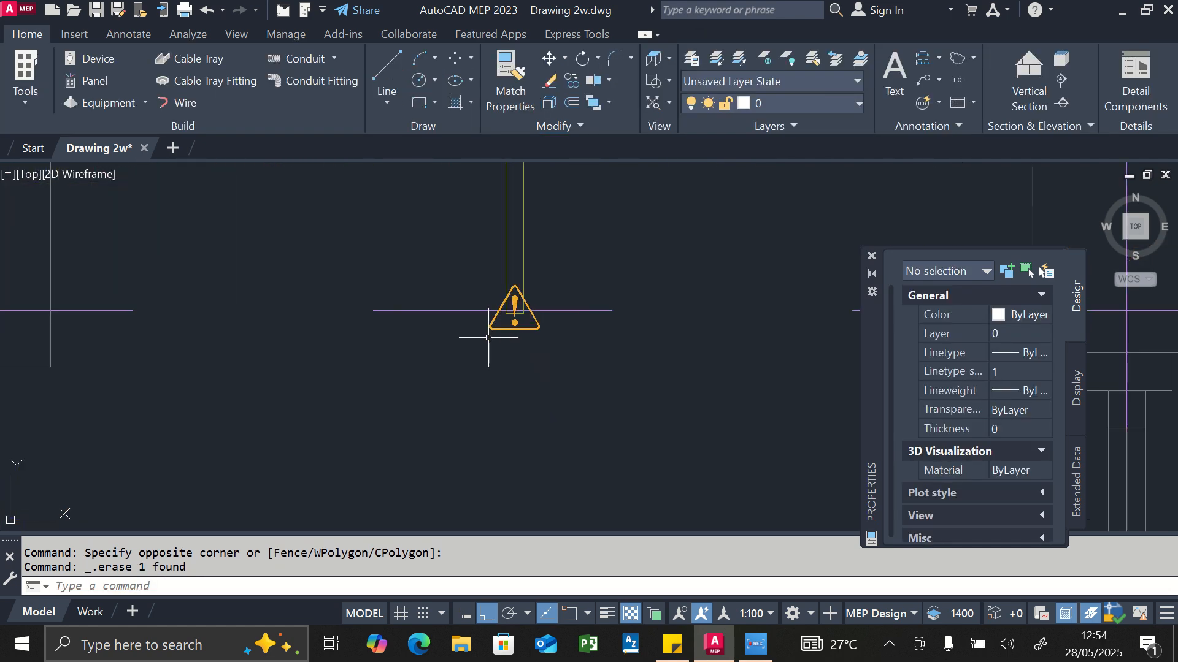
{"action": "left_click", "coordinate": [515, 318]}
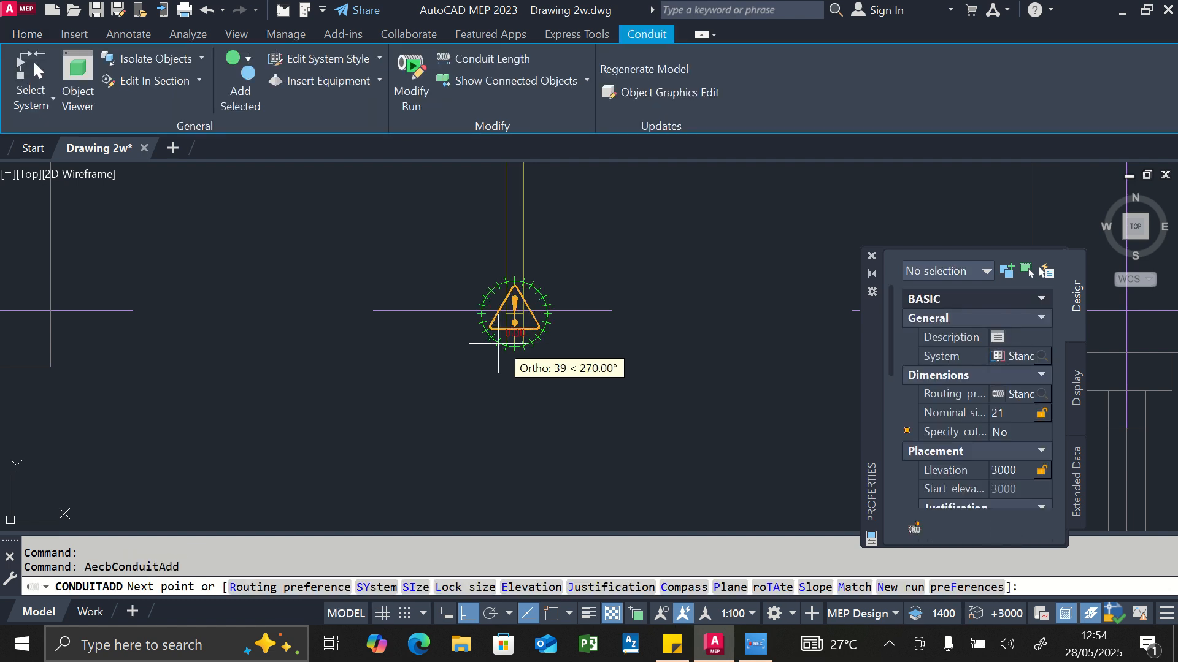
{"action": "left_click", "coordinate": [998, 471]}
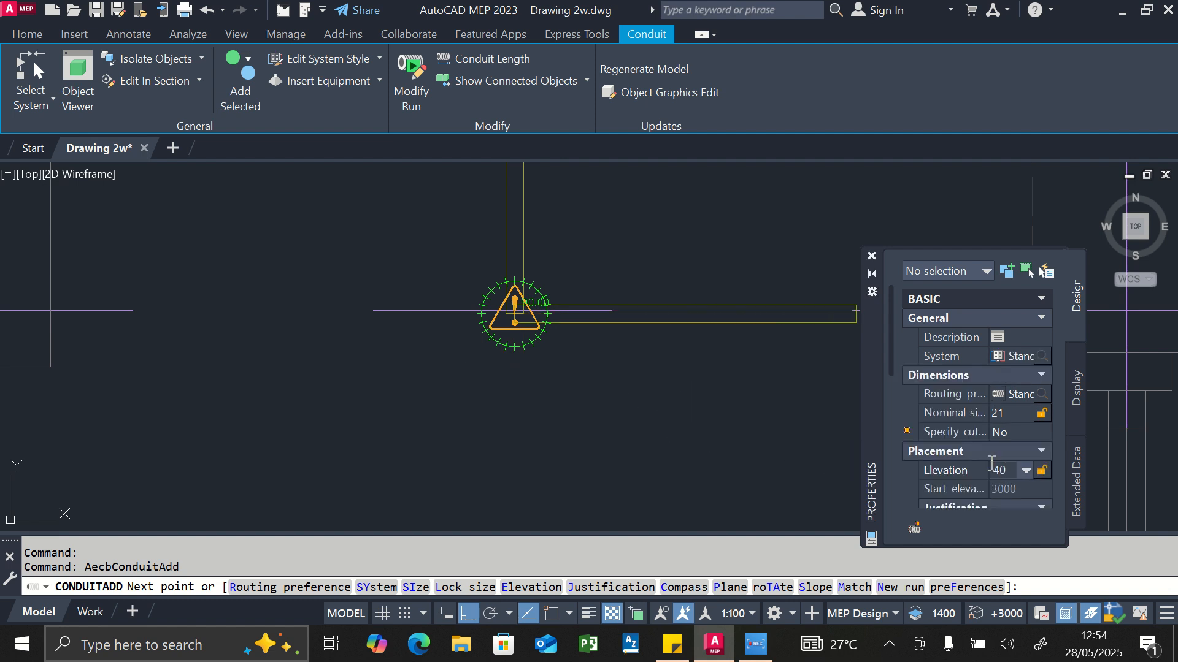
{"action": "key", "text": "Return"}
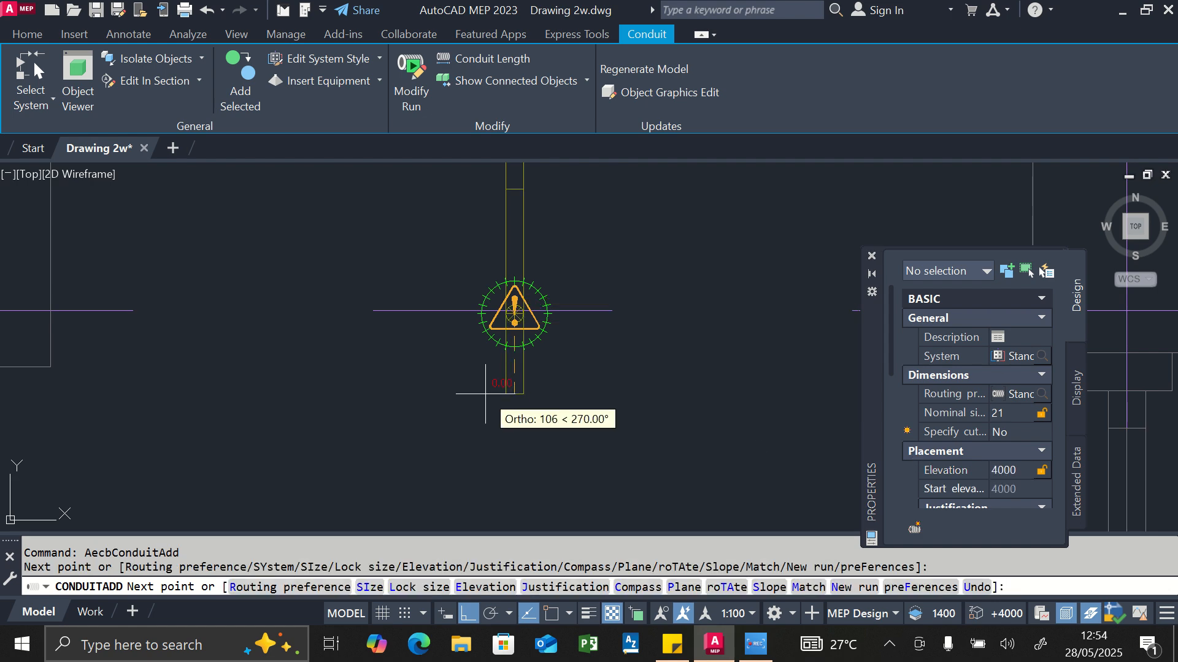
{"action": "scroll", "coordinate": [485, 395], "scroll_direction": "down", "scroll_amount": 4}
{"action": "left_click", "coordinate": [504, 389]}
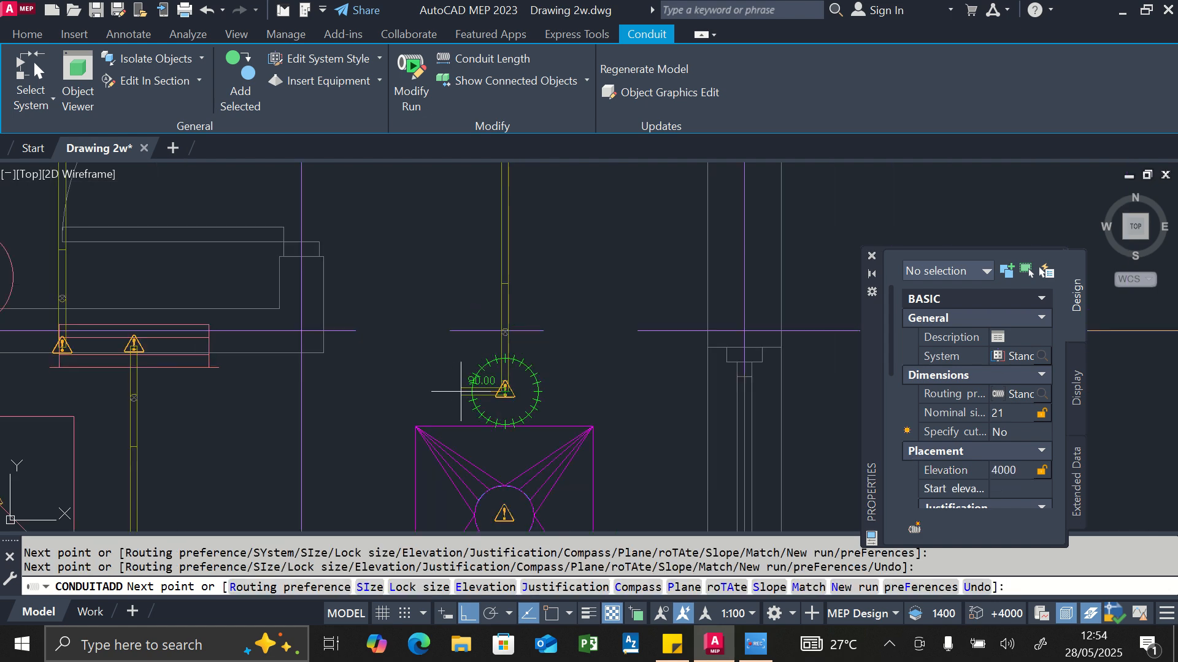
- Route the conduit west past the magenta diffuser, south, and west again to the vertical main conduit near grid E, accepting the connection
{"action": "scroll", "coordinate": [379, 396], "scroll_direction": "down", "scroll_amount": 4}
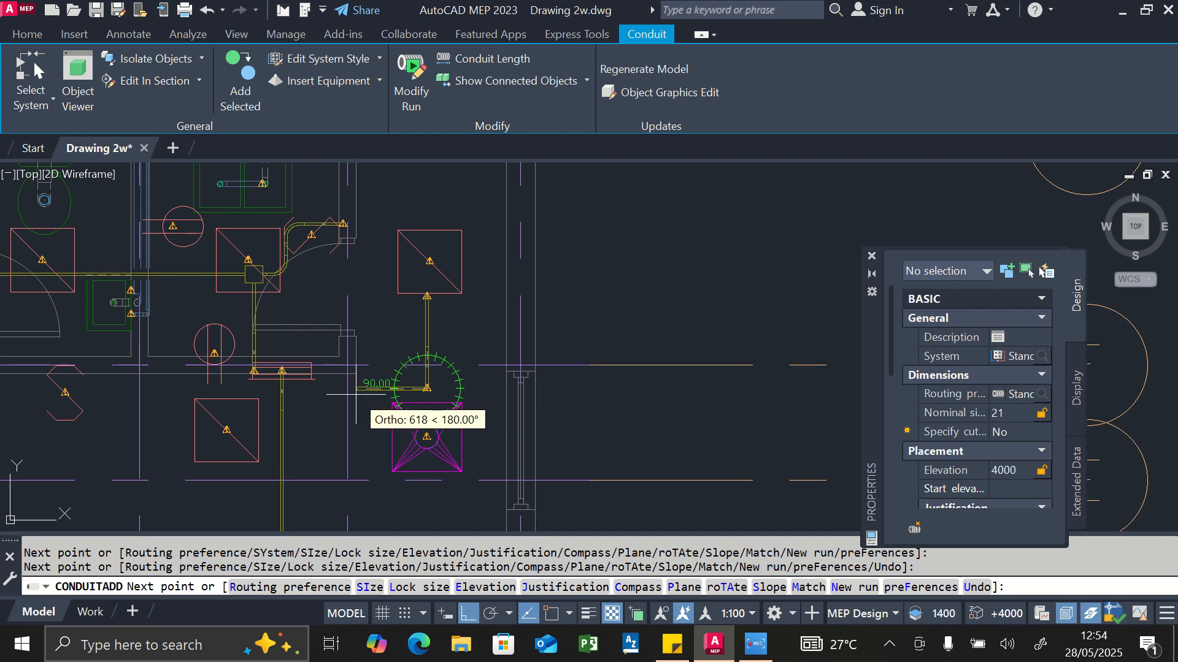
{"action": "left_click", "coordinate": [356, 403]}
{"action": "scroll", "coordinate": [365, 486], "scroll_direction": "up", "scroll_amount": 4}
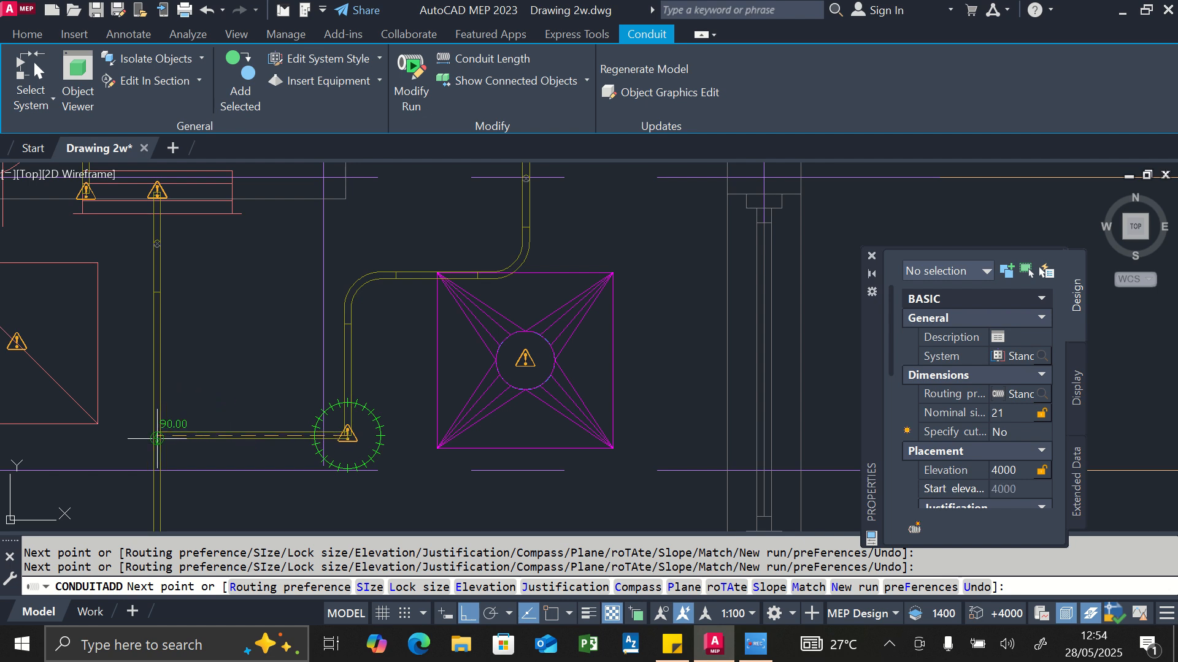
{"action": "left_click", "coordinate": [157, 437]}
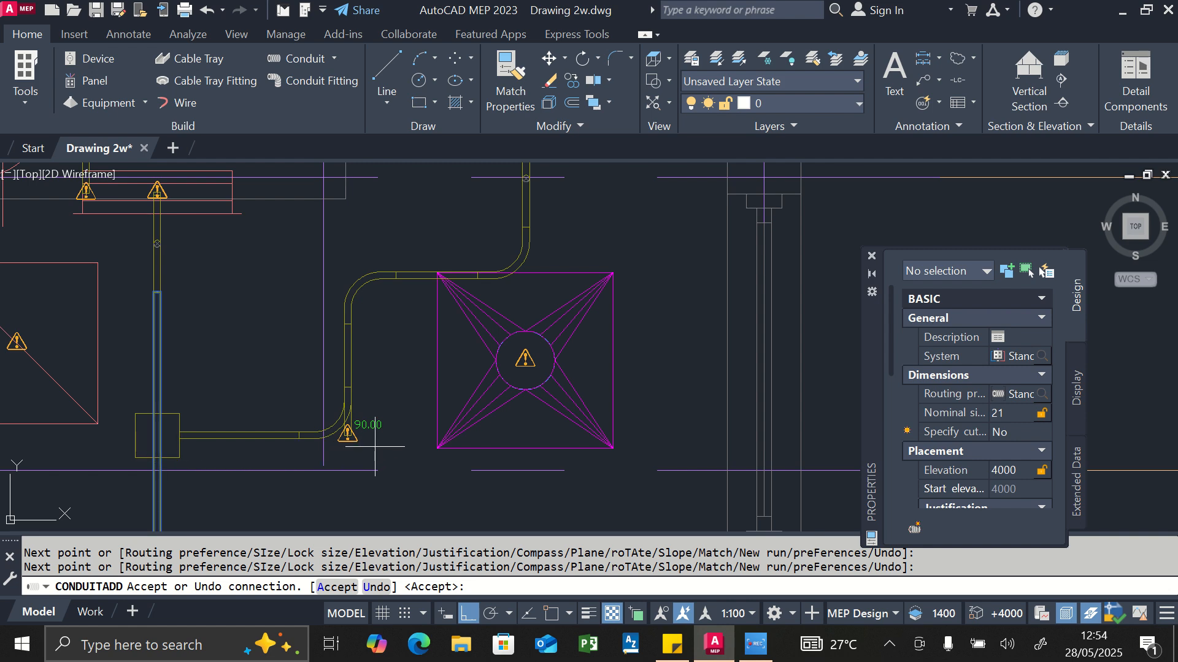
{"action": "key", "text": "Return"}
{"action": "scroll", "coordinate": [555, 389], "scroll_direction": "down", "scroll_amount": 5}
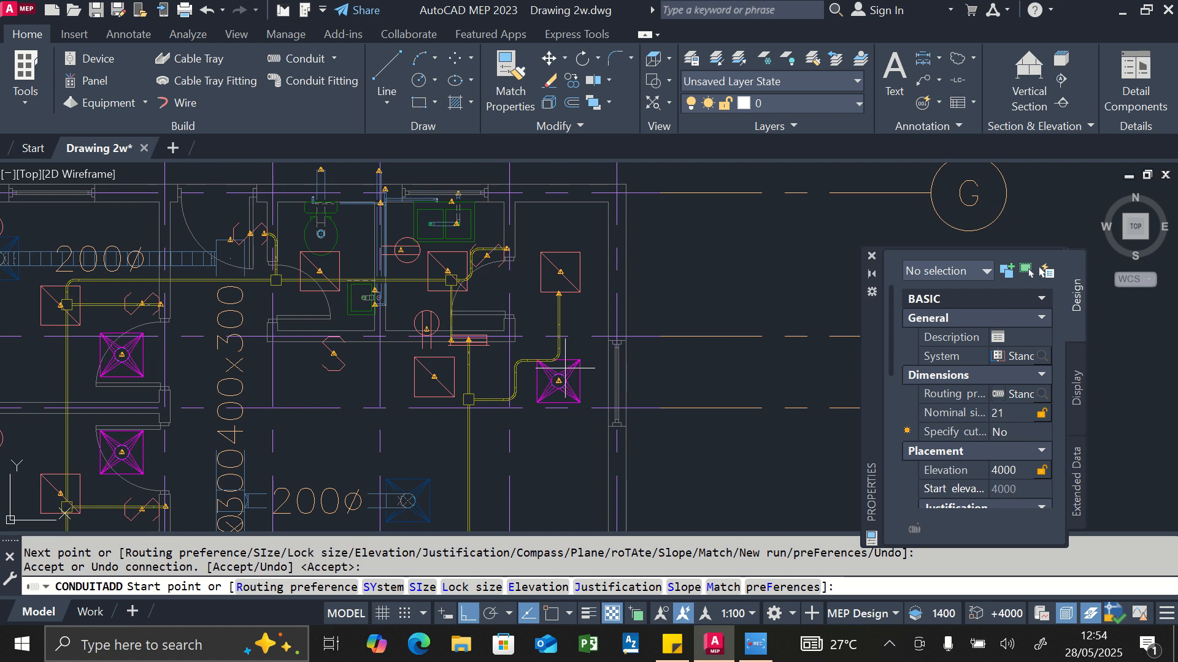
- Start a new conduit at elevation 4000 from the new junction box and run it west to just below the neighbouring square fixture
{"action": "scroll", "coordinate": [468, 396], "scroll_direction": "up", "scroll_amount": 5}
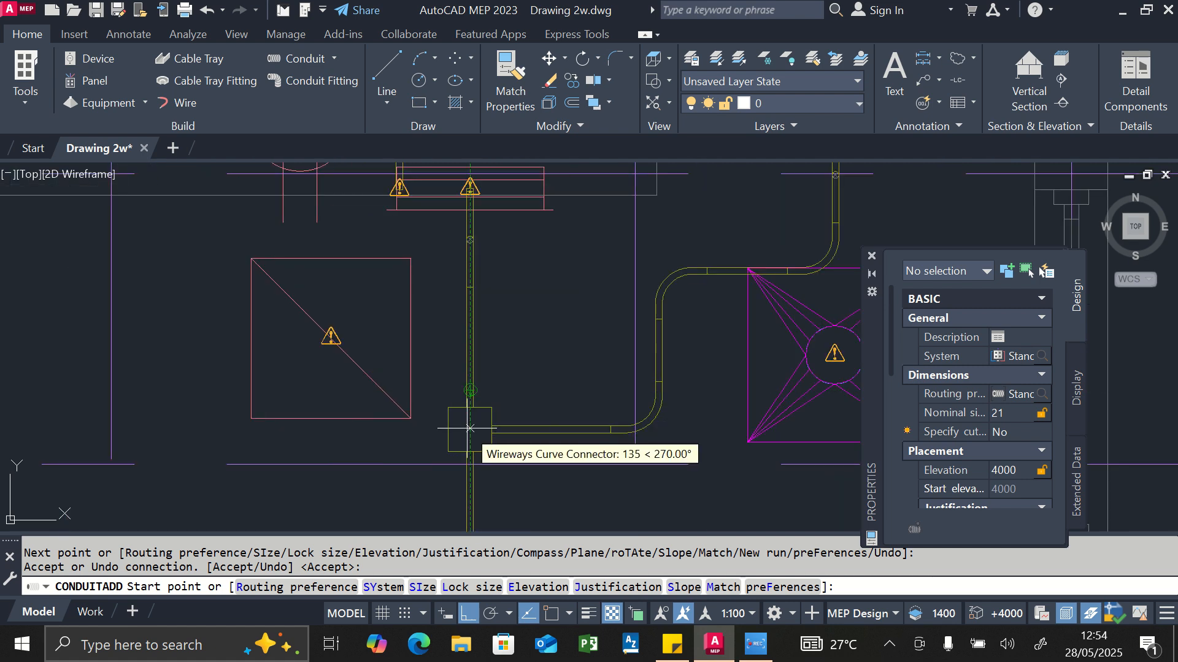
{"action": "left_click", "coordinate": [289, 56]}
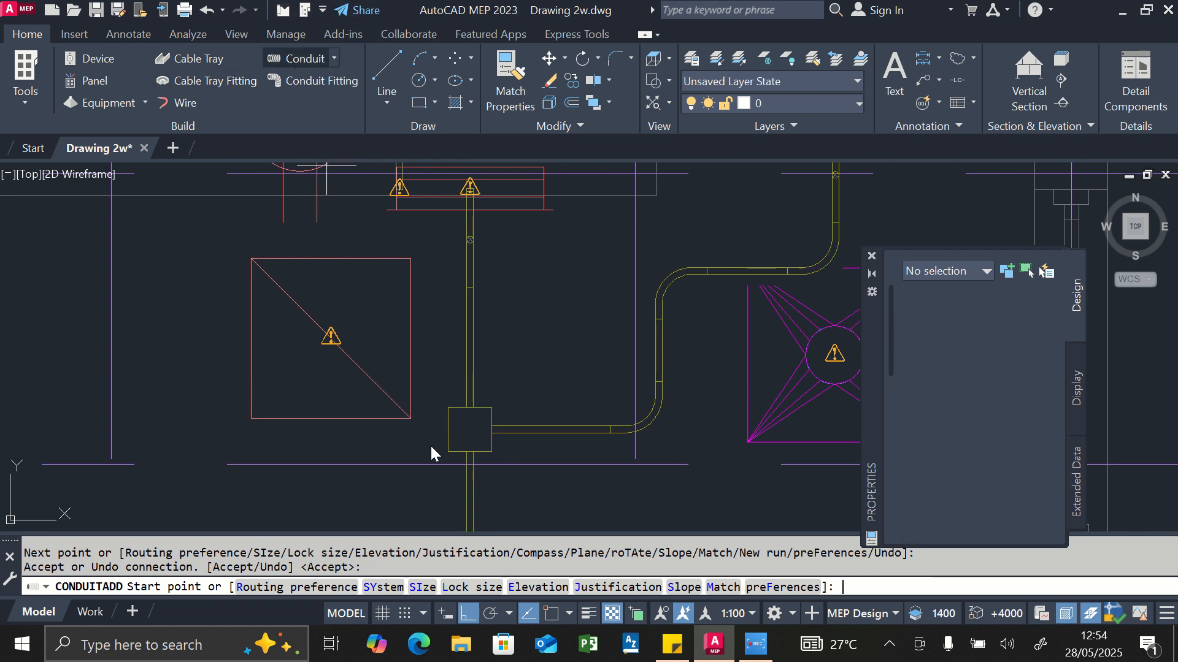
{"action": "left_click", "coordinate": [470, 429]}
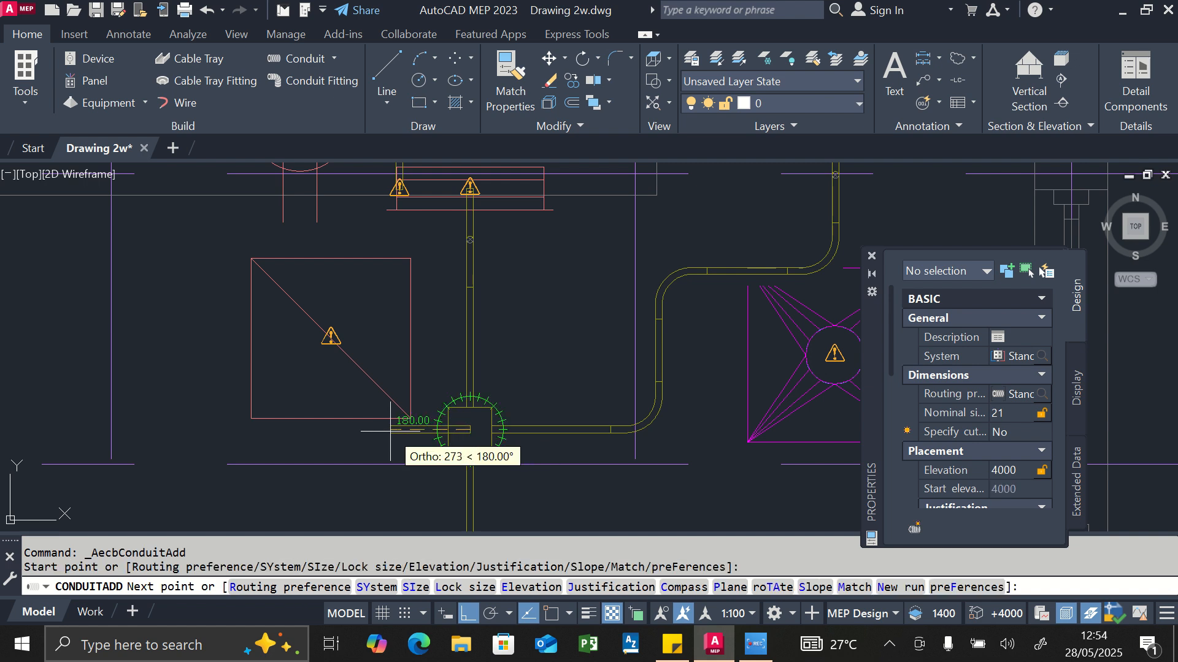
{"action": "left_click", "coordinate": [321, 429]}
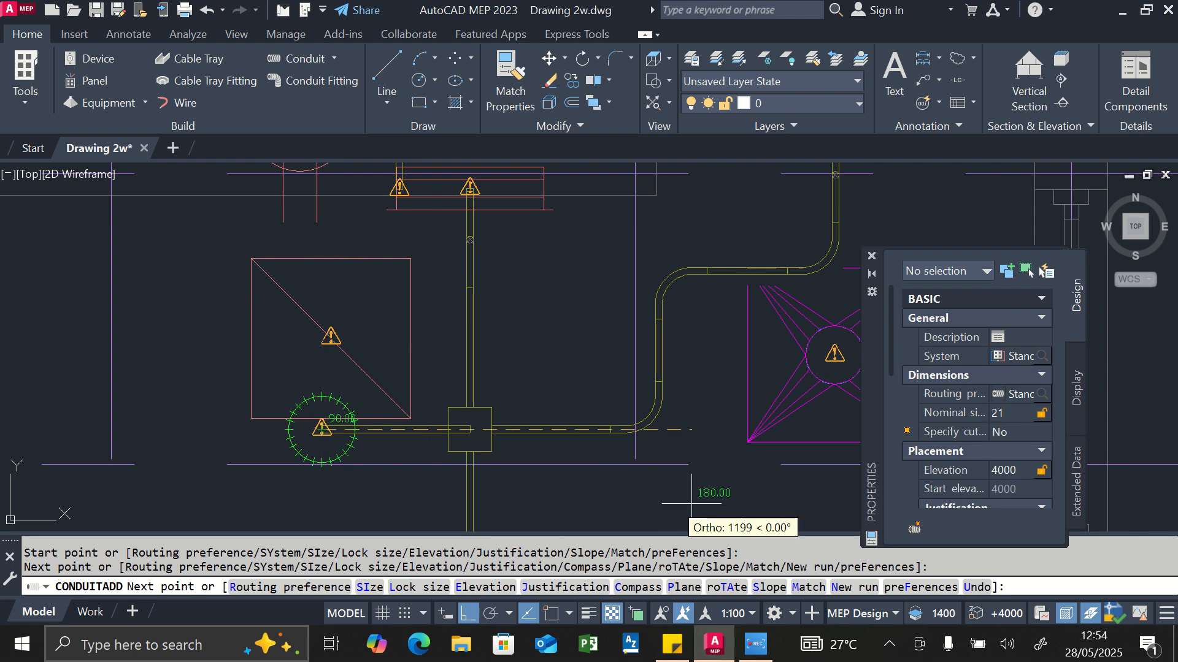
- Lower the conduit to elevation 3000, run it north into the square fixture near its centre, and finish the run
{"action": "left_click", "coordinate": [998, 469]}
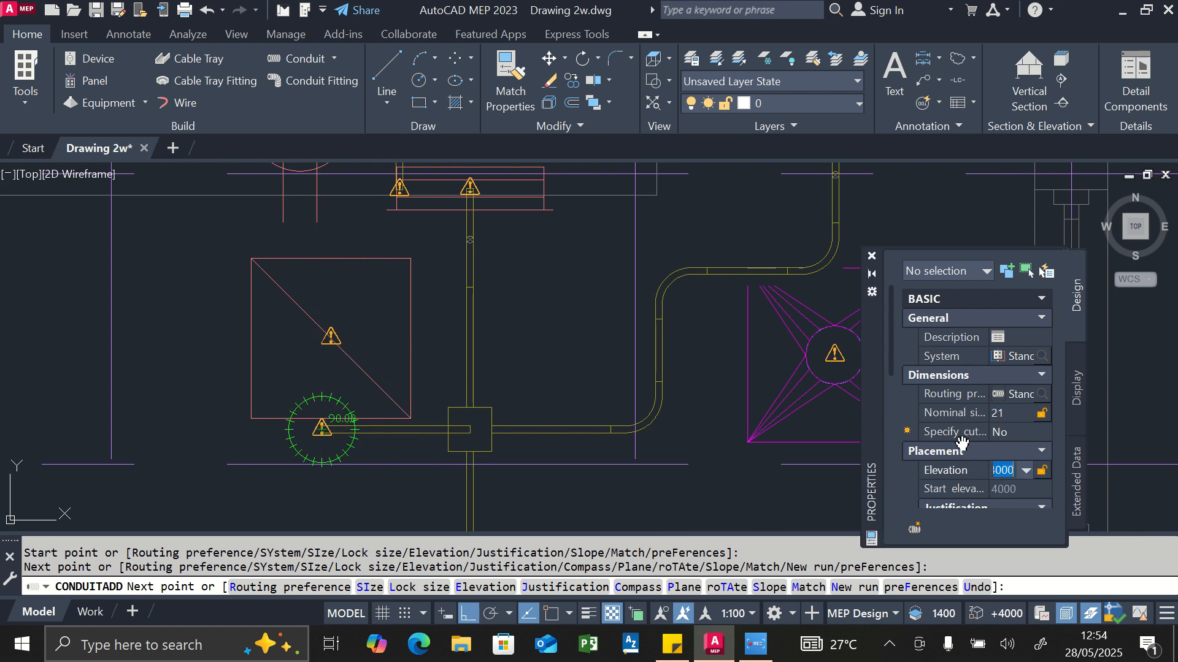
{"action": "type", "text": "3000"}
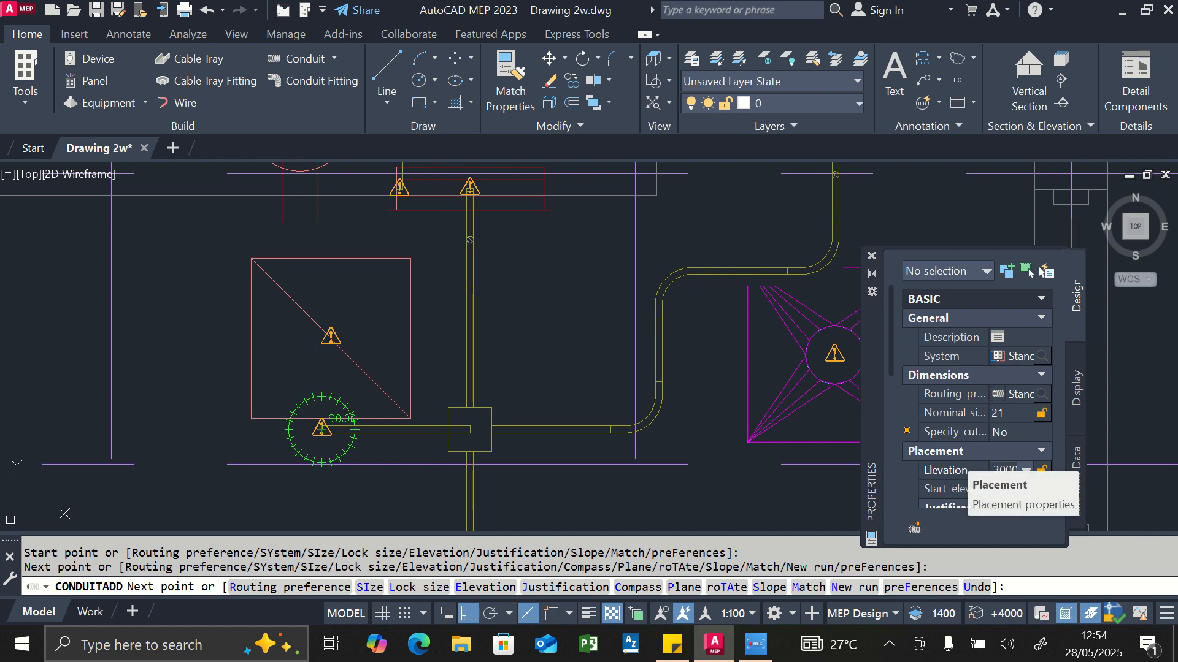
{"action": "key", "text": "Return"}
{"action": "scroll", "coordinate": [314, 350], "scroll_direction": "up", "scroll_amount": 4}
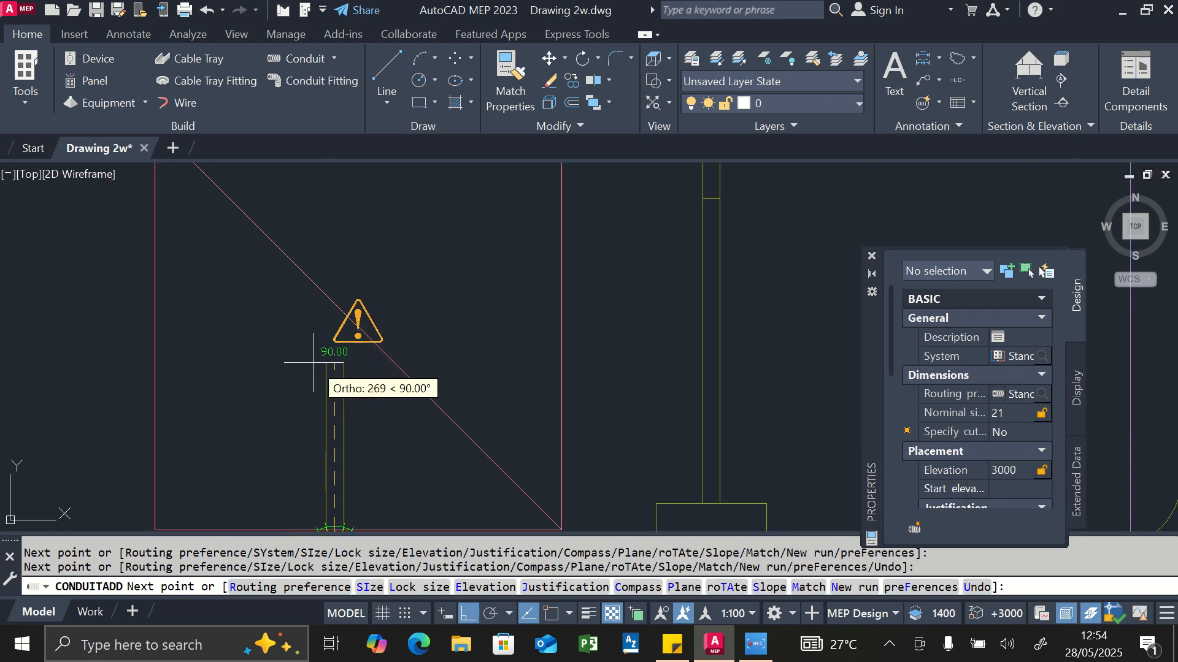
{"action": "left_click", "coordinate": [316, 387]}
{"action": "key", "text": "Escape"}
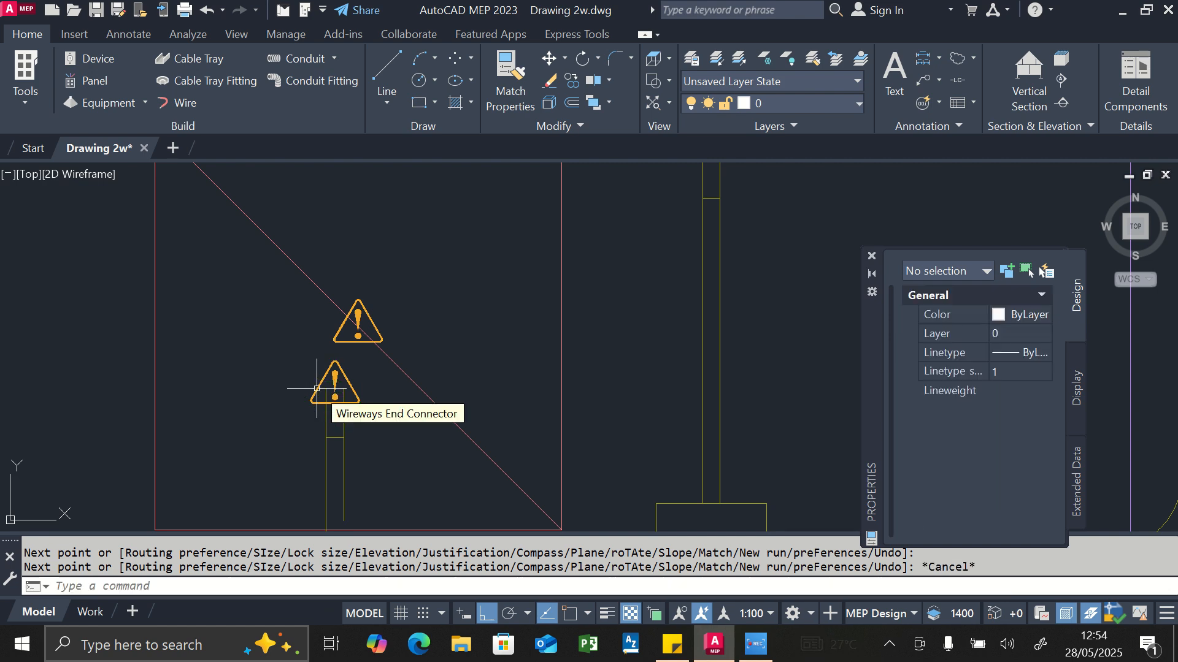
- Examine the new fixture branches, the main conduit and the unconnected S-shaped switch symbol between grids E and G
{"action": "scroll", "coordinate": [368, 369], "scroll_direction": "down", "scroll_amount": 6}
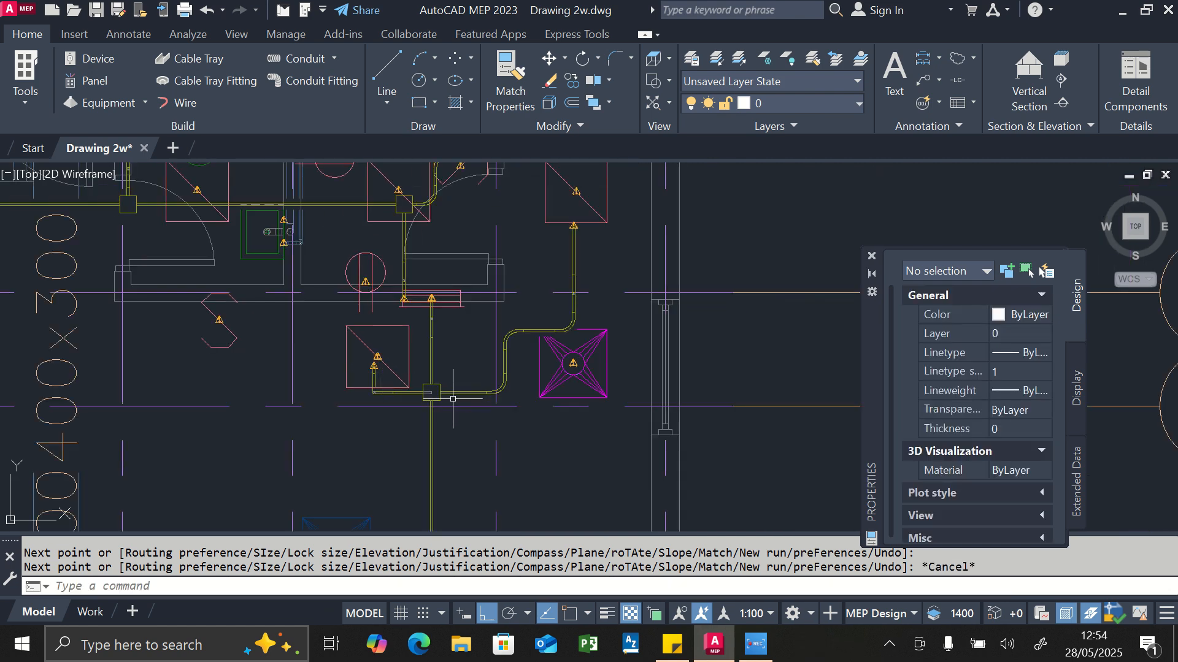
{"action": "scroll", "coordinate": [432, 364], "scroll_direction": "up", "scroll_amount": 3}
{"action": "scroll", "coordinate": [433, 356], "scroll_direction": "down", "scroll_amount": 7}
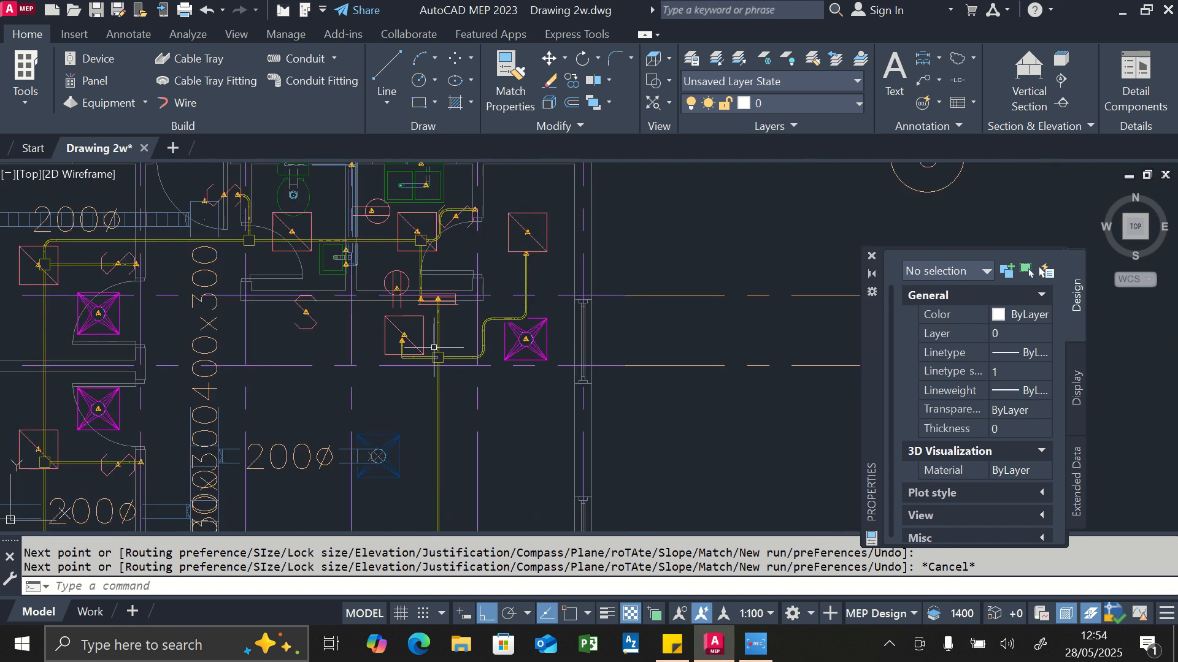
{"action": "scroll", "coordinate": [434, 348], "scroll_direction": "up", "scroll_amount": 2}
{"action": "scroll", "coordinate": [450, 355], "scroll_direction": "up", "scroll_amount": 2}
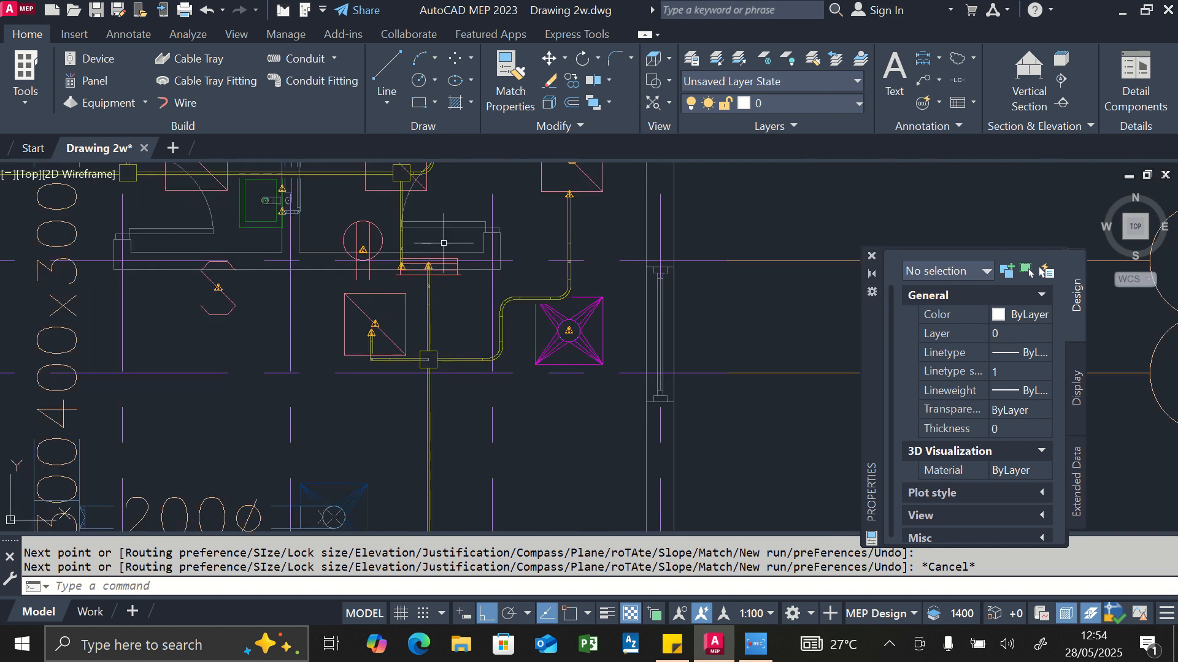
{"action": "scroll", "coordinate": [443, 243], "scroll_direction": "down", "scroll_amount": 4}
{"action": "scroll", "coordinate": [427, 270], "scroll_direction": "down", "scroll_amount": 2}
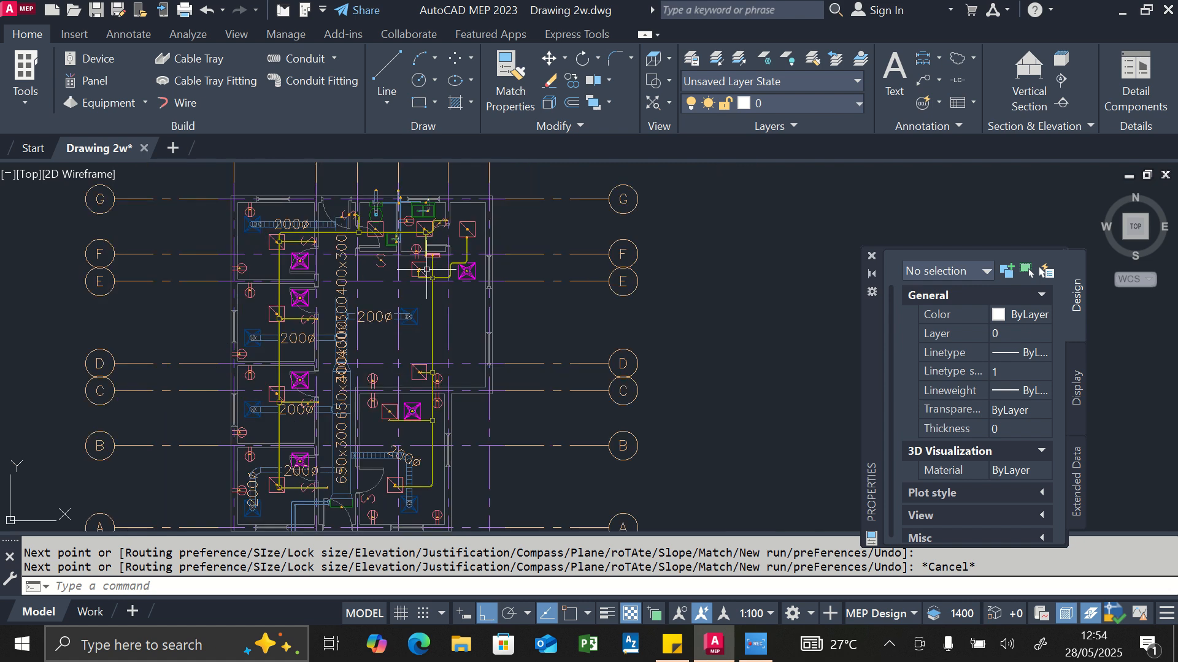
{"action": "scroll", "coordinate": [420, 271], "scroll_direction": "up", "scroll_amount": 4}
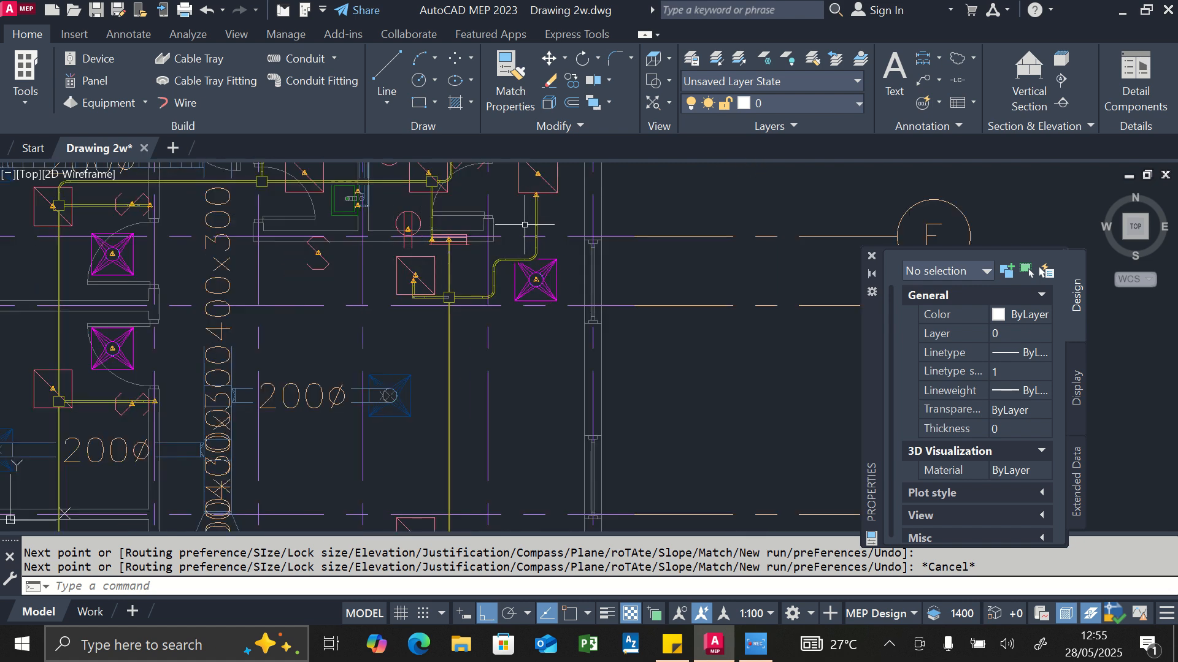
{"action": "scroll", "coordinate": [525, 224], "scroll_direction": "down", "scroll_amount": 2}
{"action": "scroll", "coordinate": [401, 267], "scroll_direction": "up", "scroll_amount": 4}
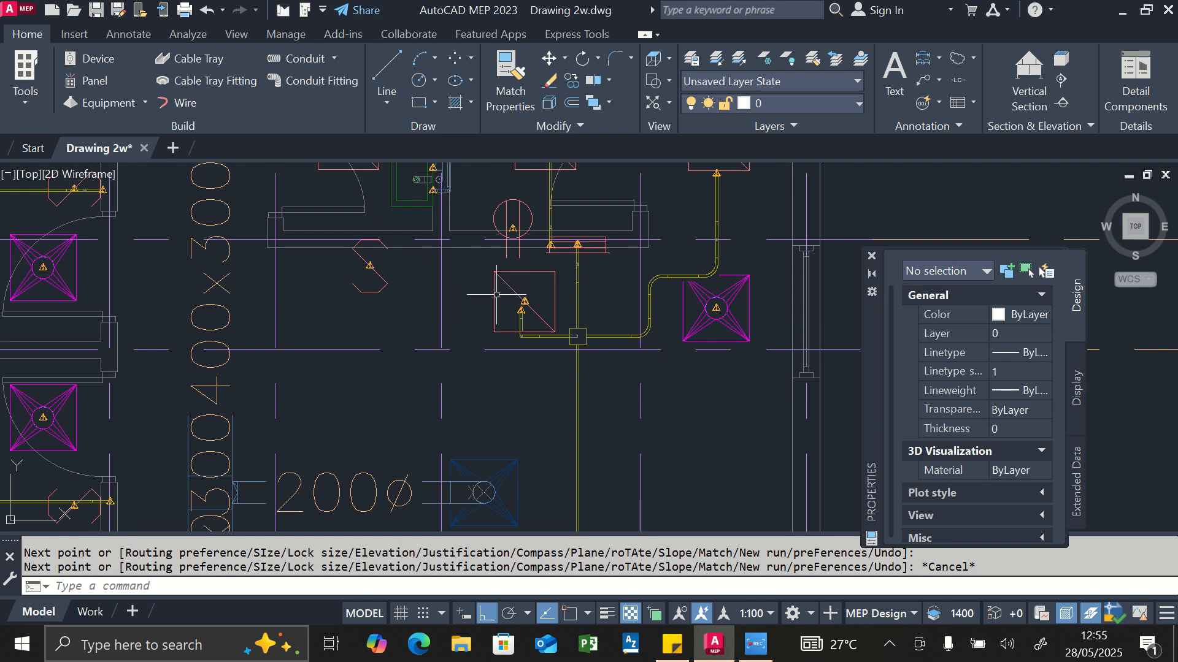
{"action": "scroll", "coordinate": [498, 295], "scroll_direction": "up", "scroll_amount": 2}
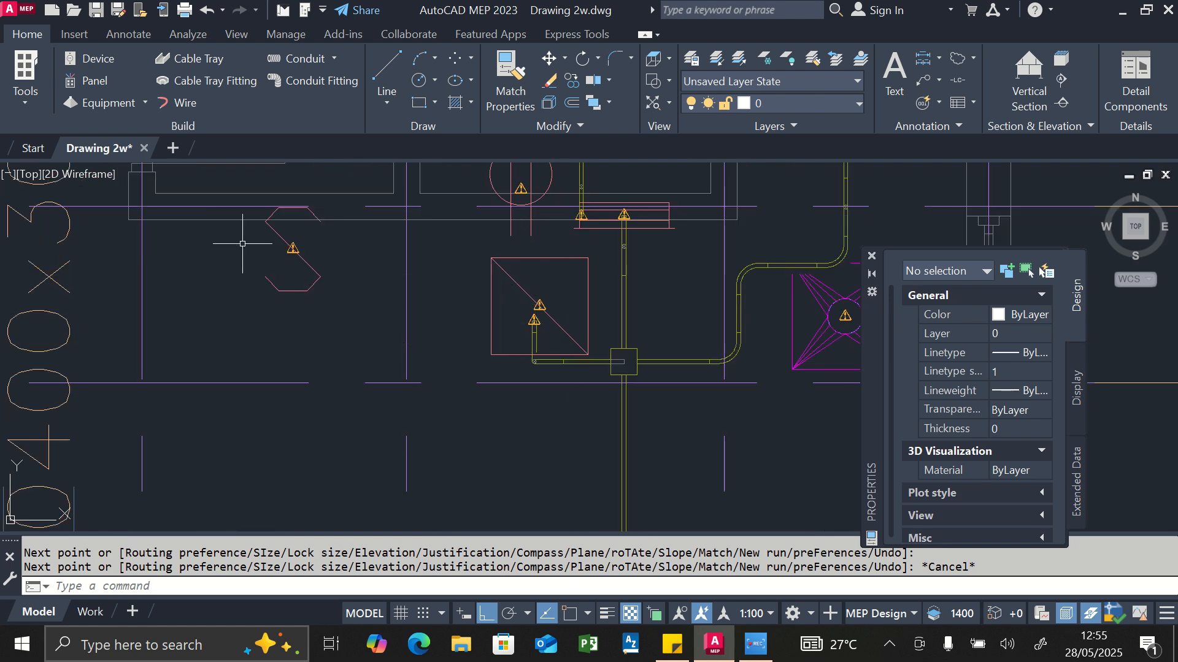
{"action": "scroll", "coordinate": [614, 367], "scroll_direction": "up", "scroll_amount": 2}
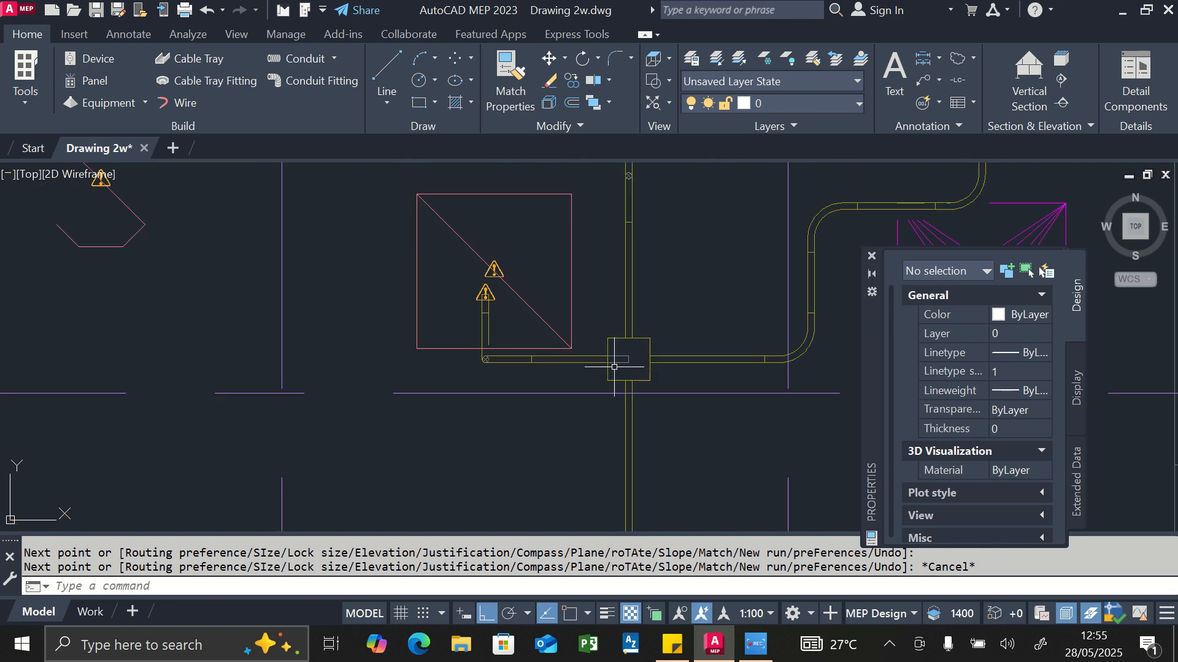
{"action": "scroll", "coordinate": [614, 367], "scroll_direction": "down", "scroll_amount": 2}
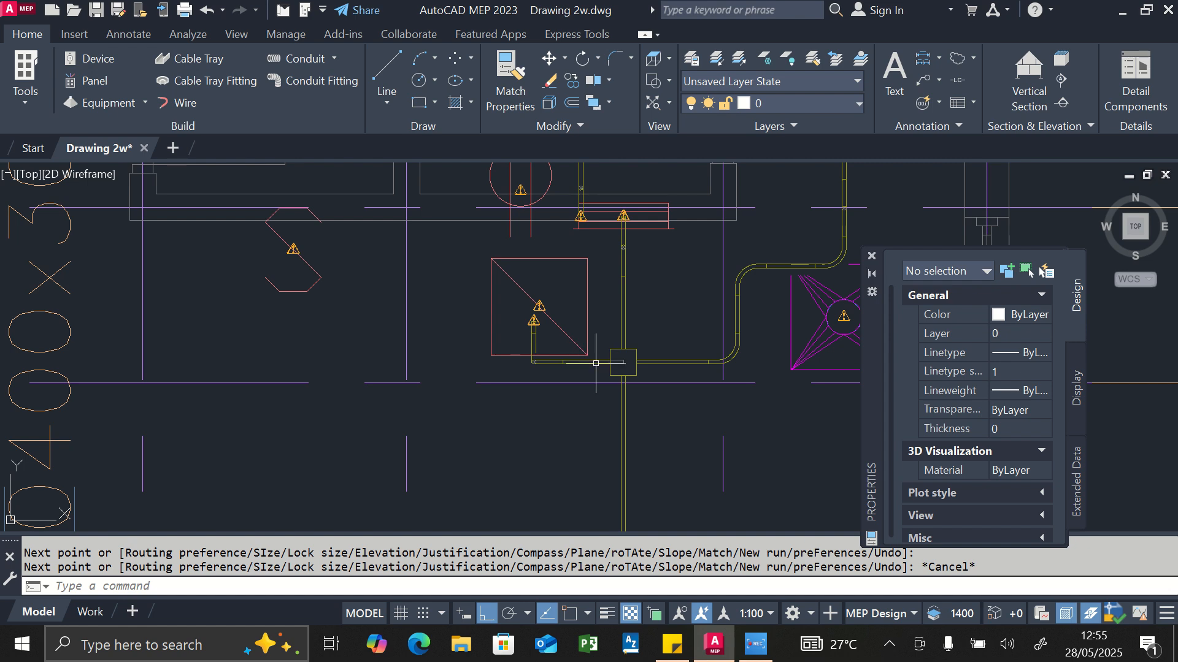
{"action": "scroll", "coordinate": [596, 363], "scroll_direction": "down", "scroll_amount": 4}
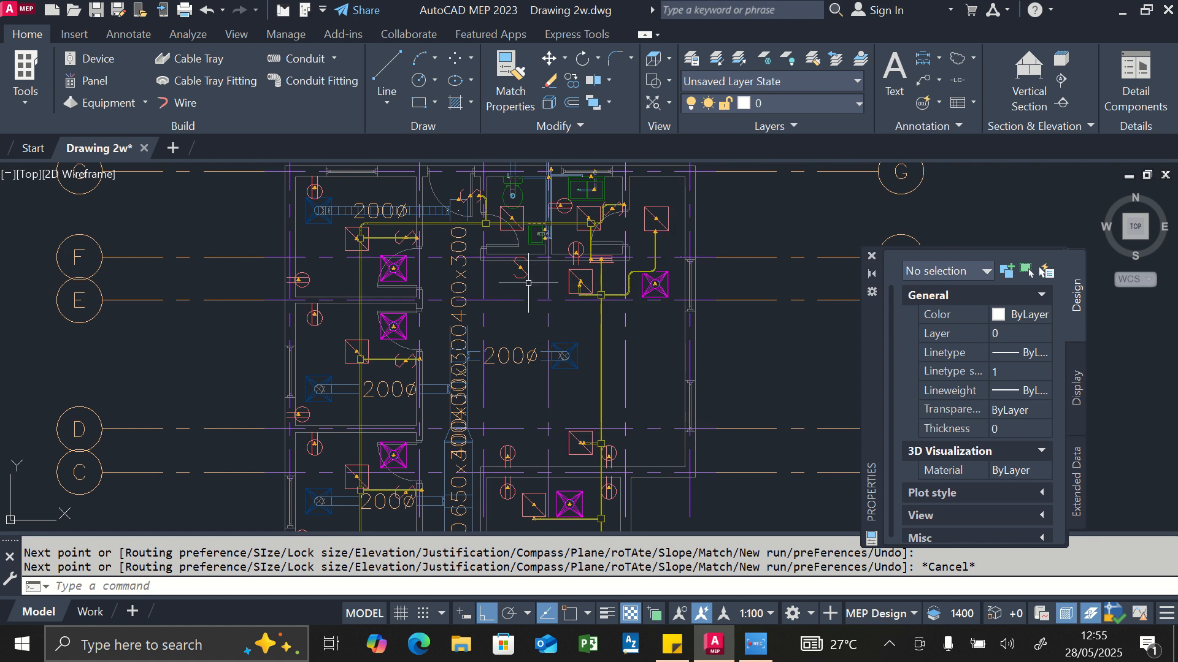
{"action": "scroll", "coordinate": [528, 283], "scroll_direction": "up", "scroll_amount": 4}
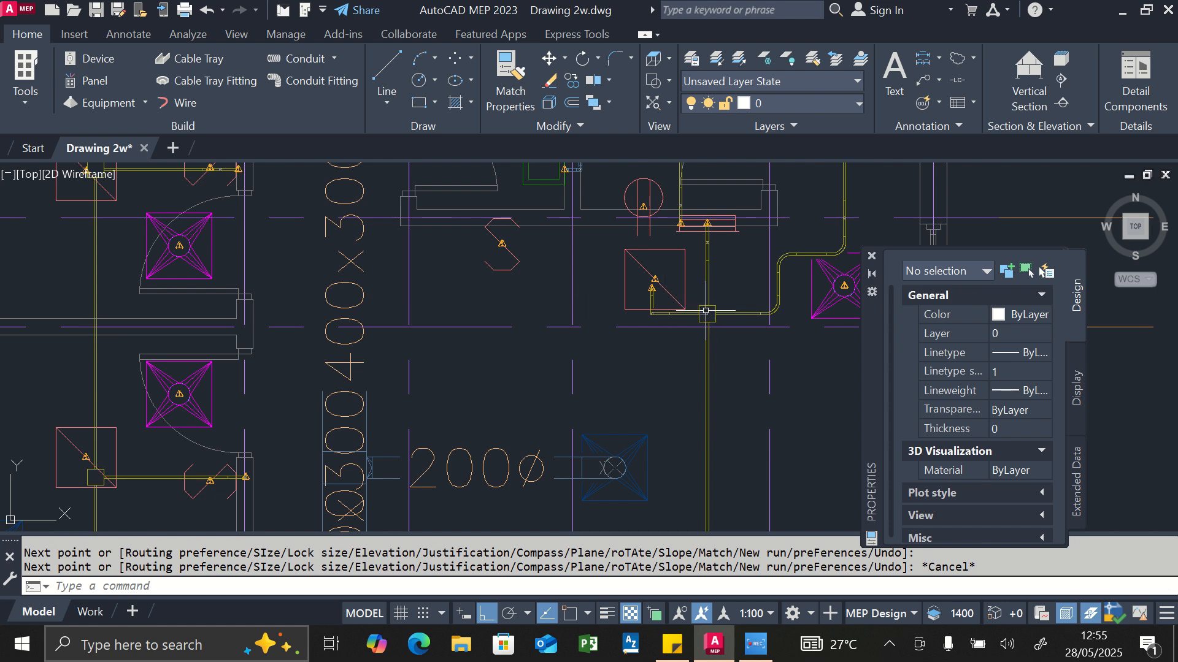
{"action": "scroll", "coordinate": [695, 308], "scroll_direction": "down", "scroll_amount": 4}
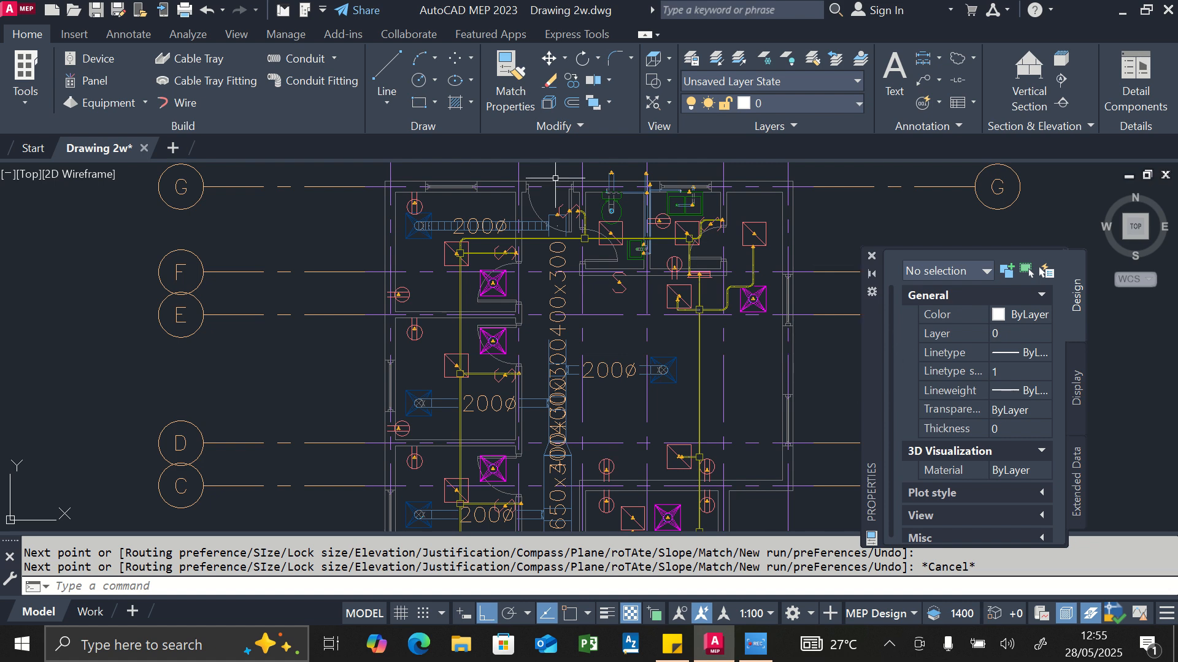
- Start a conduit at elevation 1200 at the upper end of the unconnected S-shaped switch near grid F and raise it to elevation 4000
{"action": "left_click", "coordinate": [289, 57]}
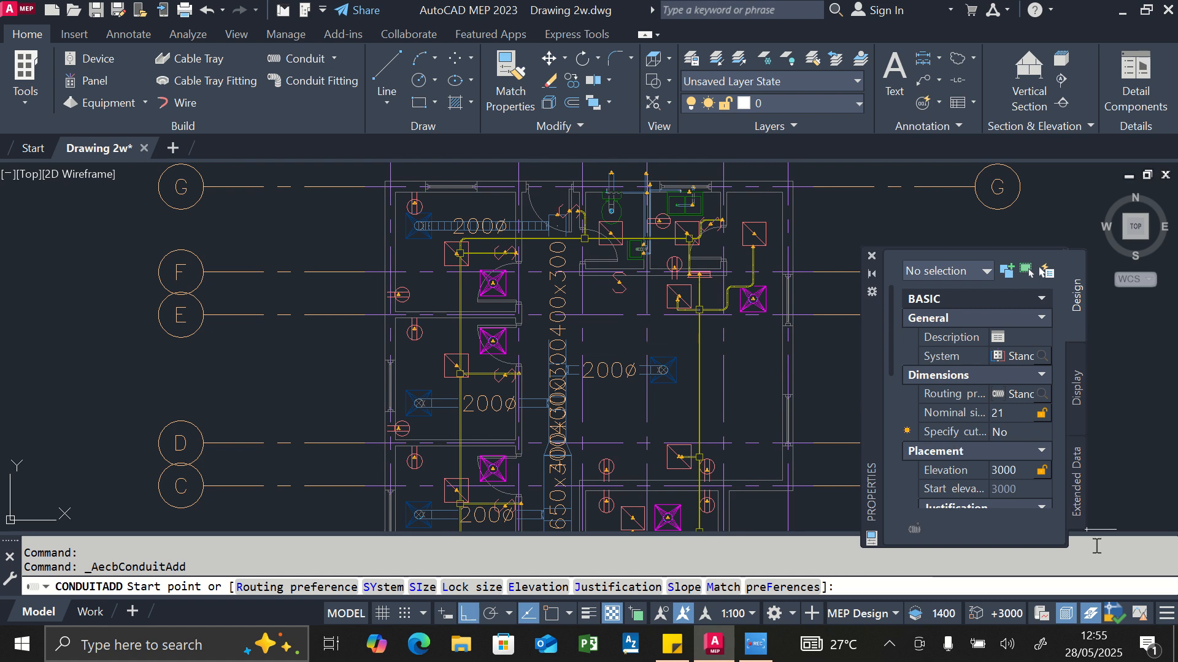
{"action": "left_click", "coordinate": [1006, 470]}
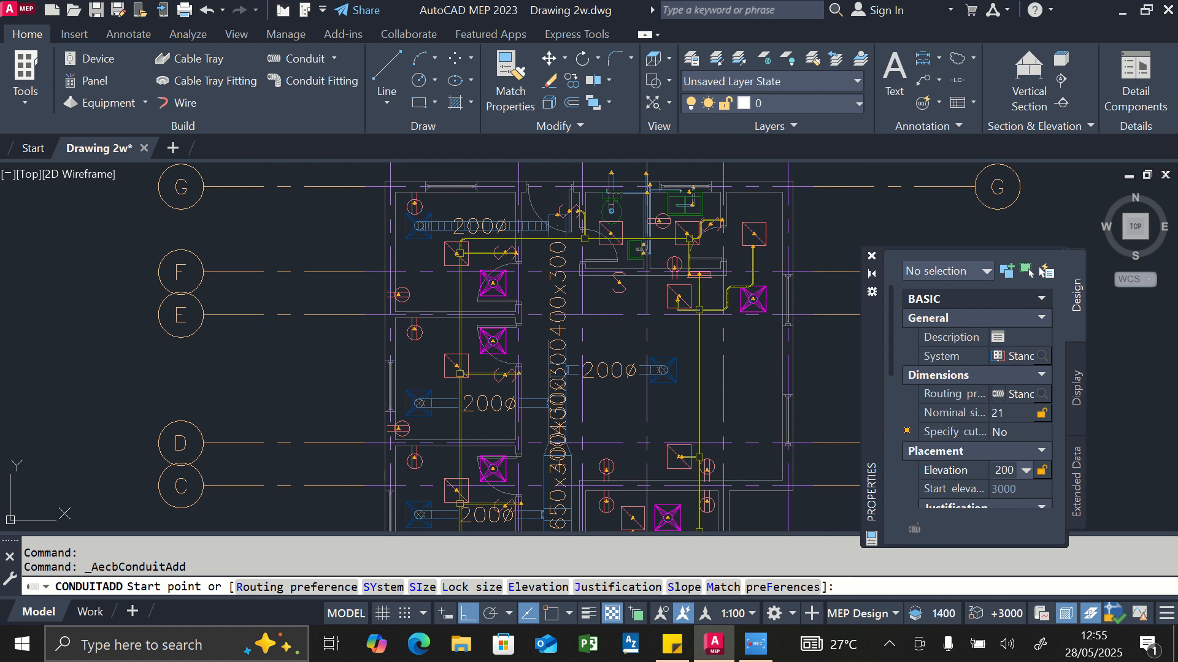
{"action": "type", "text": "1200"}
{"action": "key", "text": "Return"}
{"action": "scroll", "coordinate": [617, 294], "scroll_direction": "up", "scroll_amount": 5}
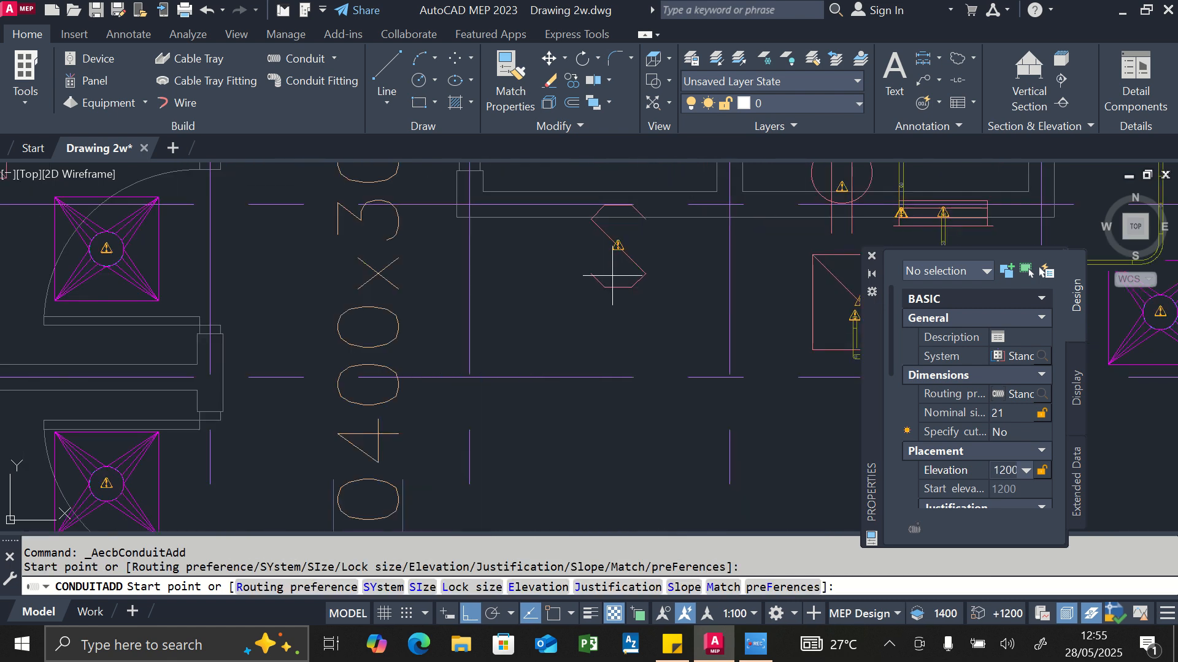
{"action": "scroll", "coordinate": [673, 218], "scroll_direction": "up", "scroll_amount": 4}
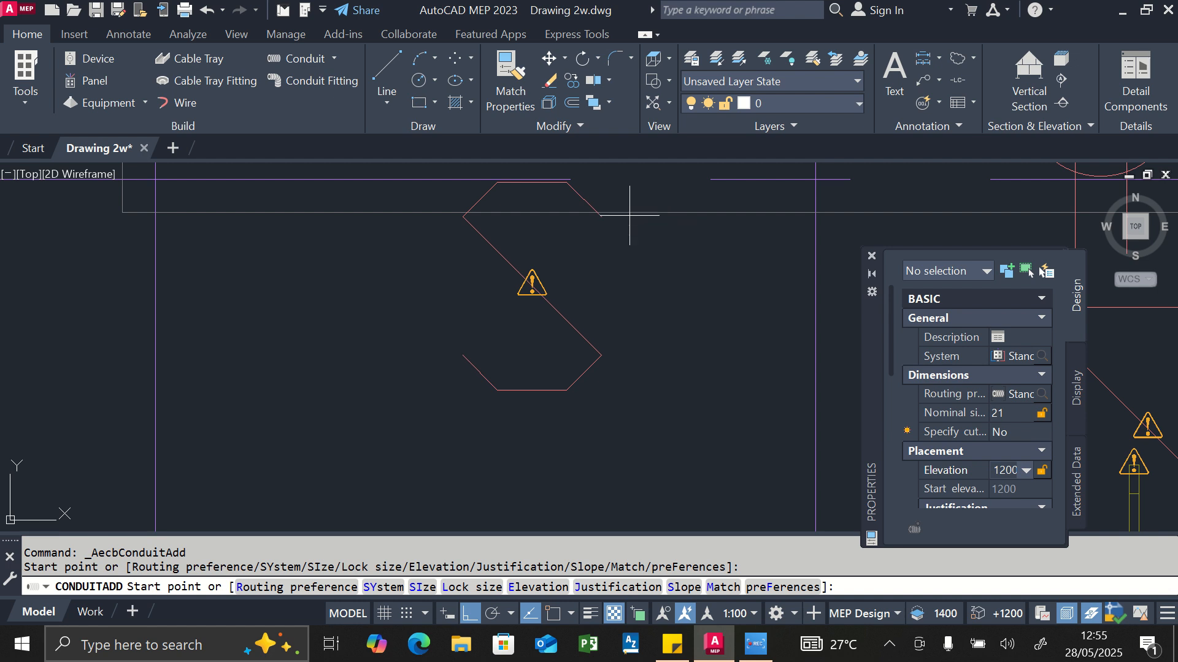
{"action": "left_click", "coordinate": [620, 210]}
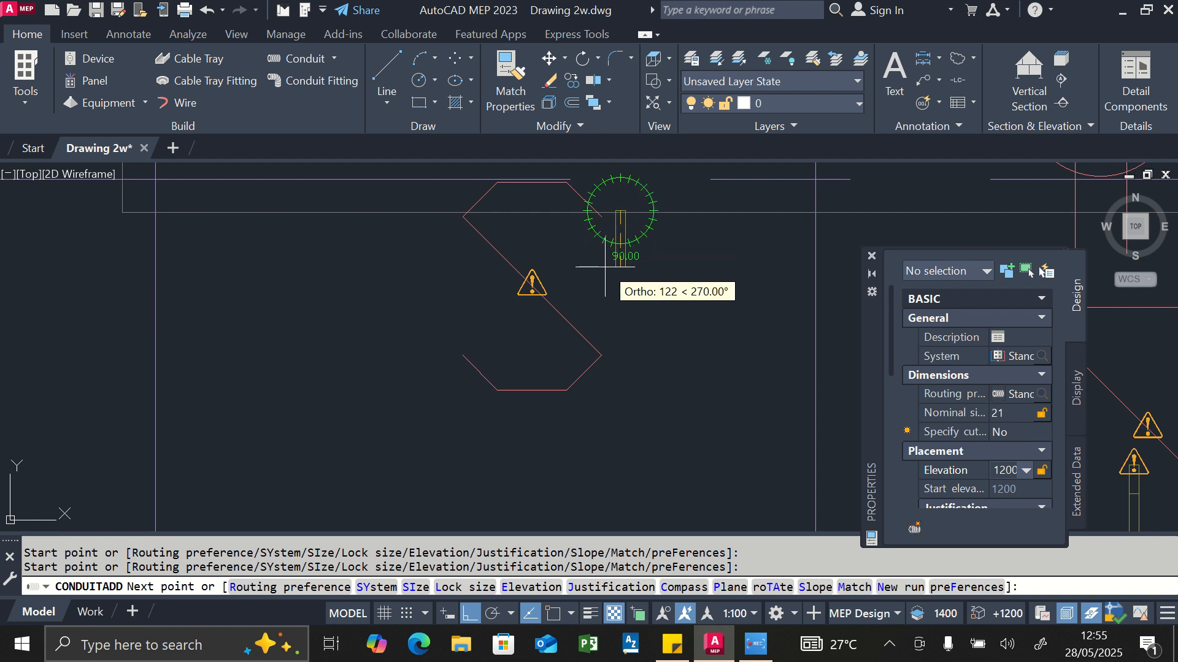
{"action": "scroll", "coordinate": [611, 246], "scroll_direction": "down", "scroll_amount": 3}
{"action": "scroll", "coordinate": [607, 258], "scroll_direction": "up", "scroll_amount": 4}
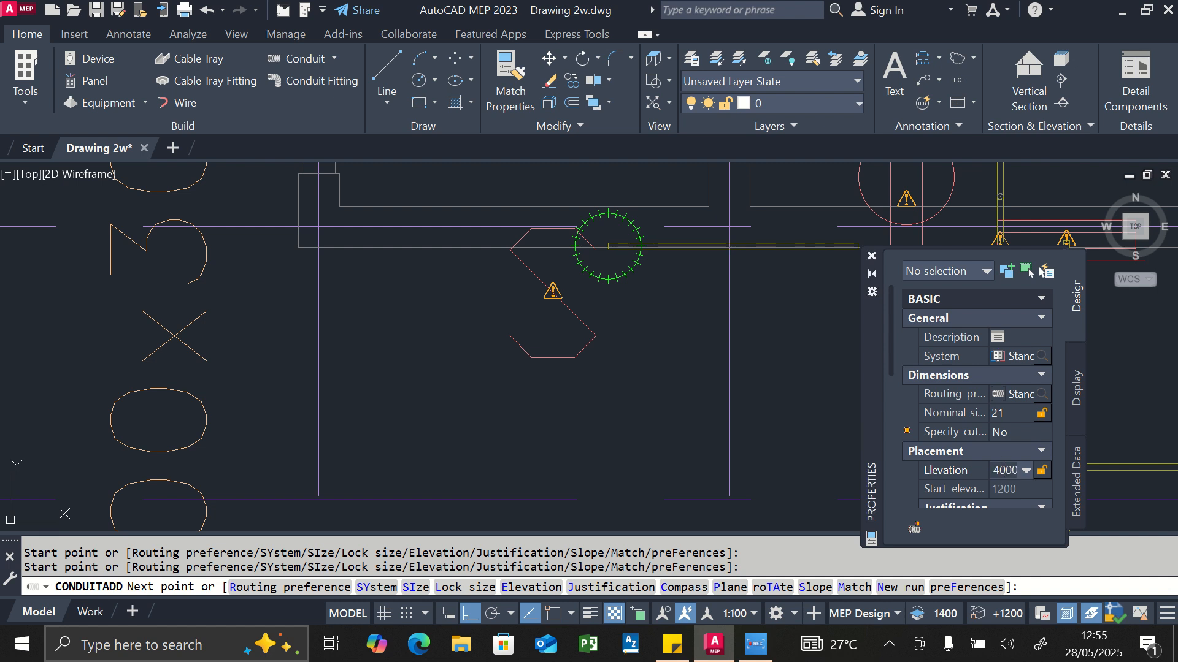
{"action": "key", "text": "Return"}
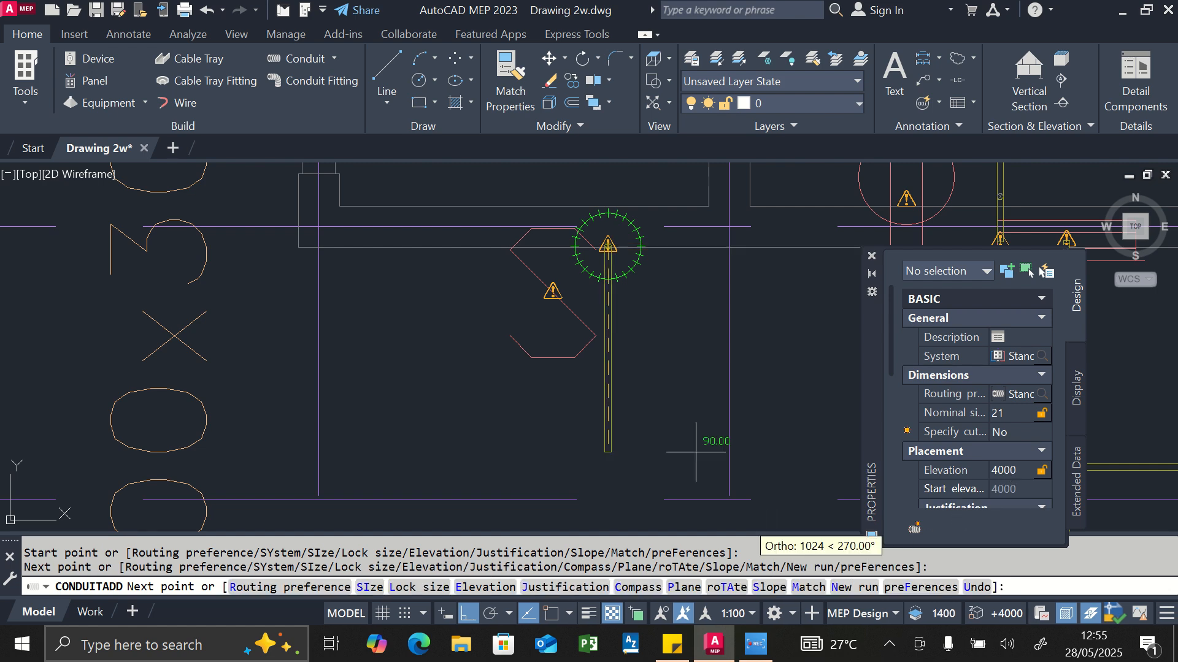
- Run the switch conduit south past grid E, turn it east to the vertical main conduit, and accept the connection
{"action": "scroll", "coordinate": [607, 245], "scroll_direction": "down", "scroll_amount": 3}
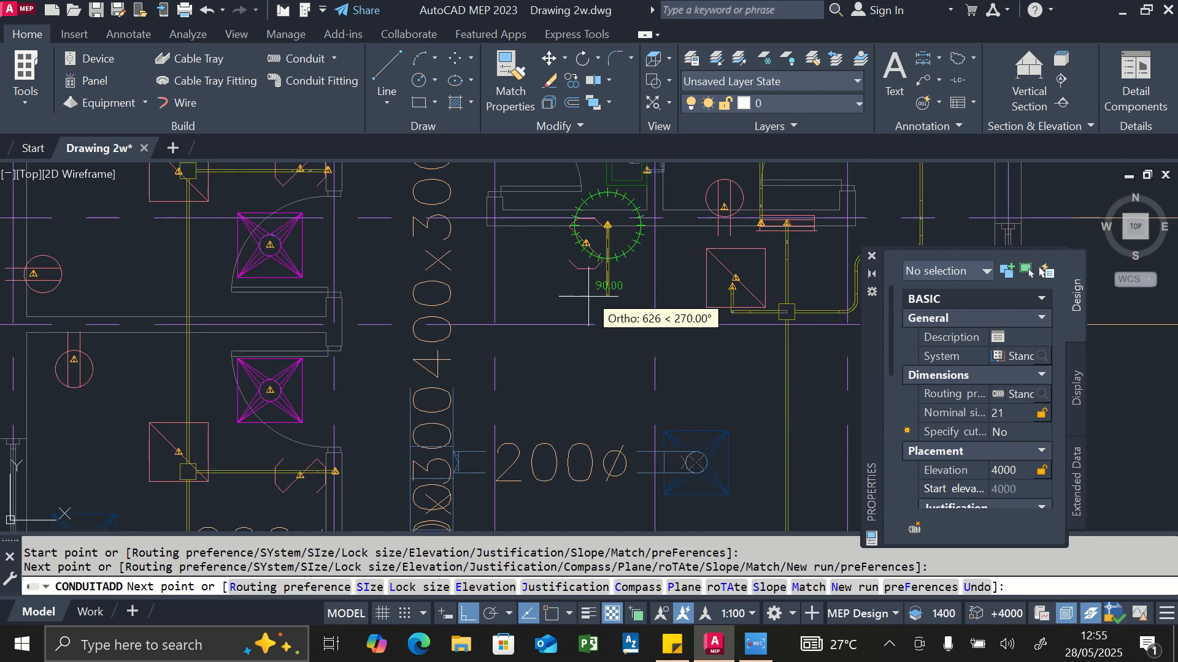
{"action": "left_click", "coordinate": [608, 345]}
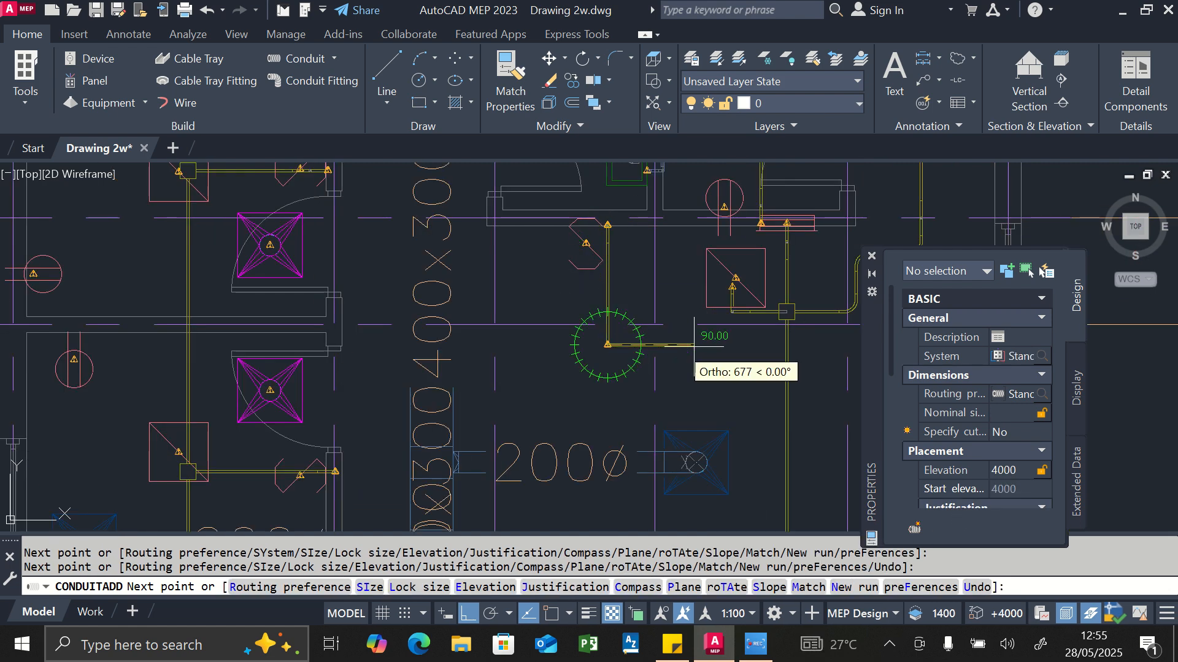
{"action": "left_click", "coordinate": [787, 349]}
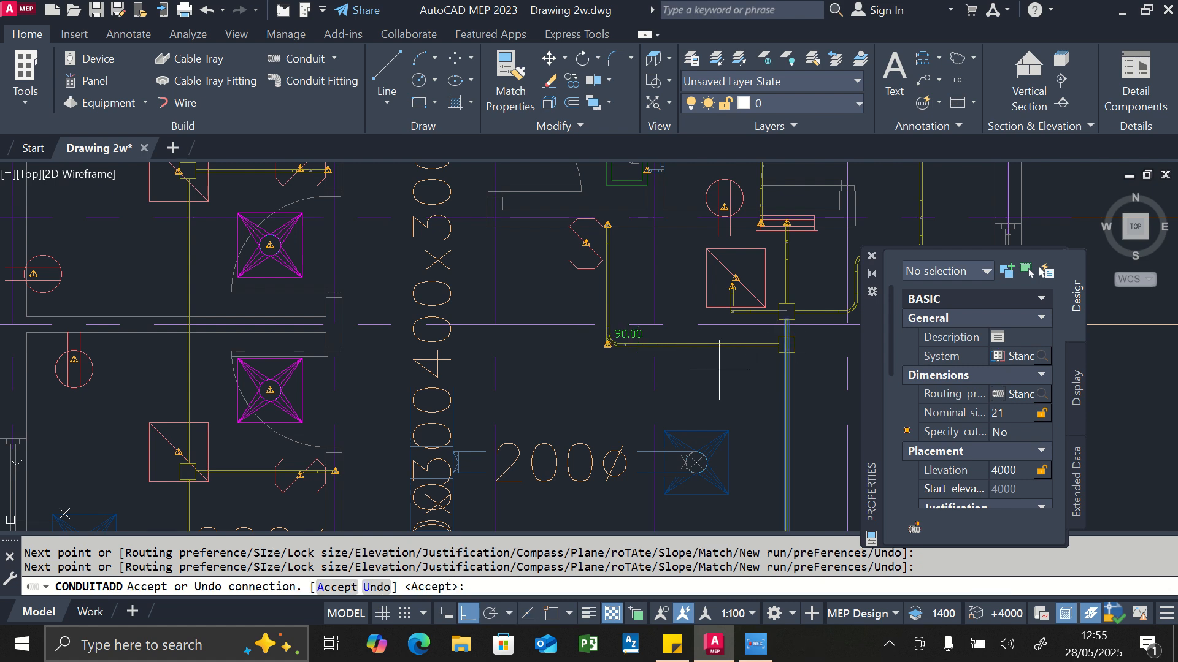
{"action": "key", "text": "Return"}
{"action": "scroll", "coordinate": [599, 254], "scroll_direction": "down", "scroll_amount": 5}
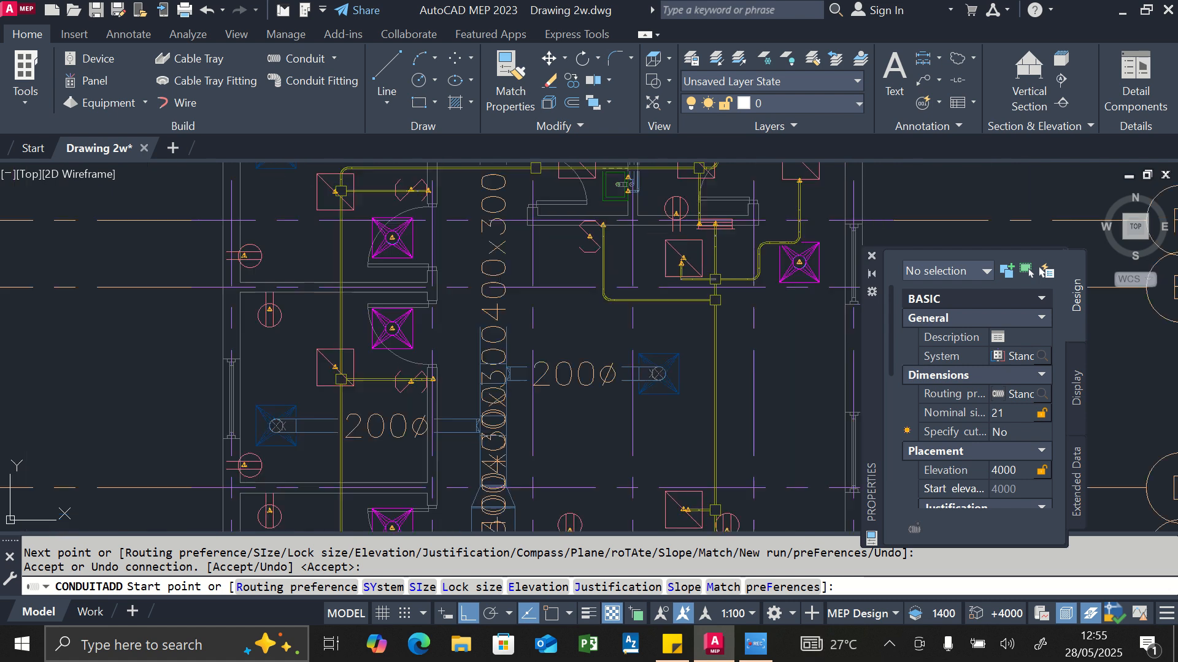
- Review the conduit layout across the whole plan, from the fixtures and panel near grids F and G to the rooms at grid A
{"action": "scroll", "coordinate": [599, 270], "scroll_direction": "up", "scroll_amount": 5}
{"action": "scroll", "coordinate": [595, 306], "scroll_direction": "down", "scroll_amount": 2}
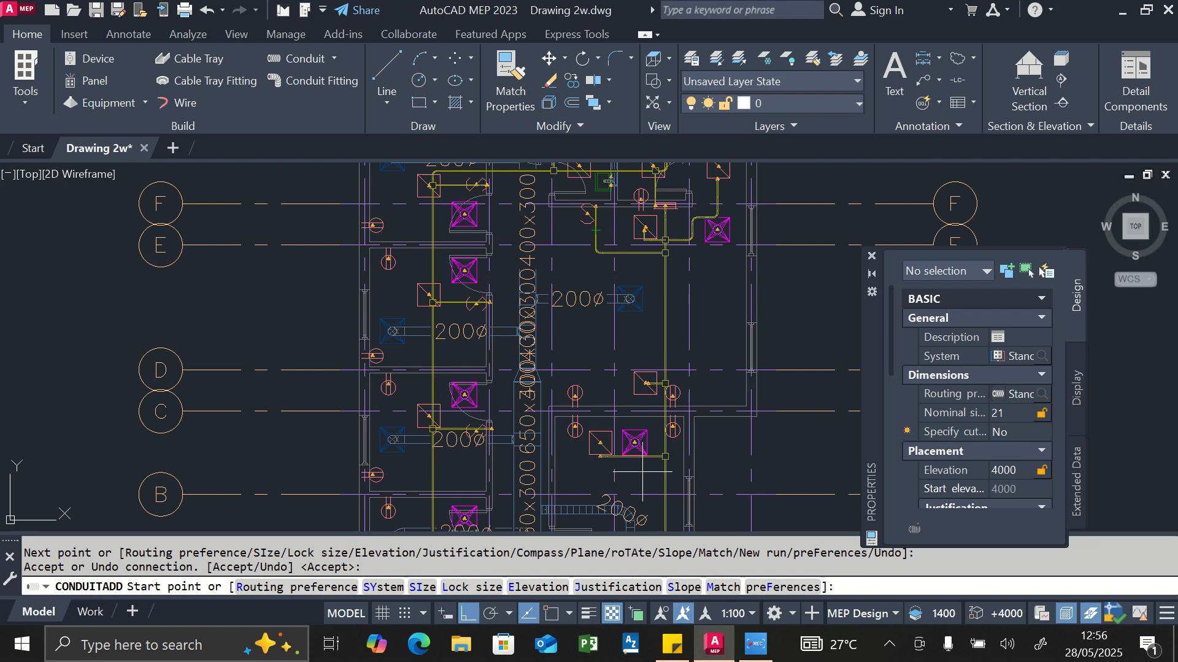
{"action": "scroll", "coordinate": [652, 419], "scroll_direction": "down", "scroll_amount": 4}
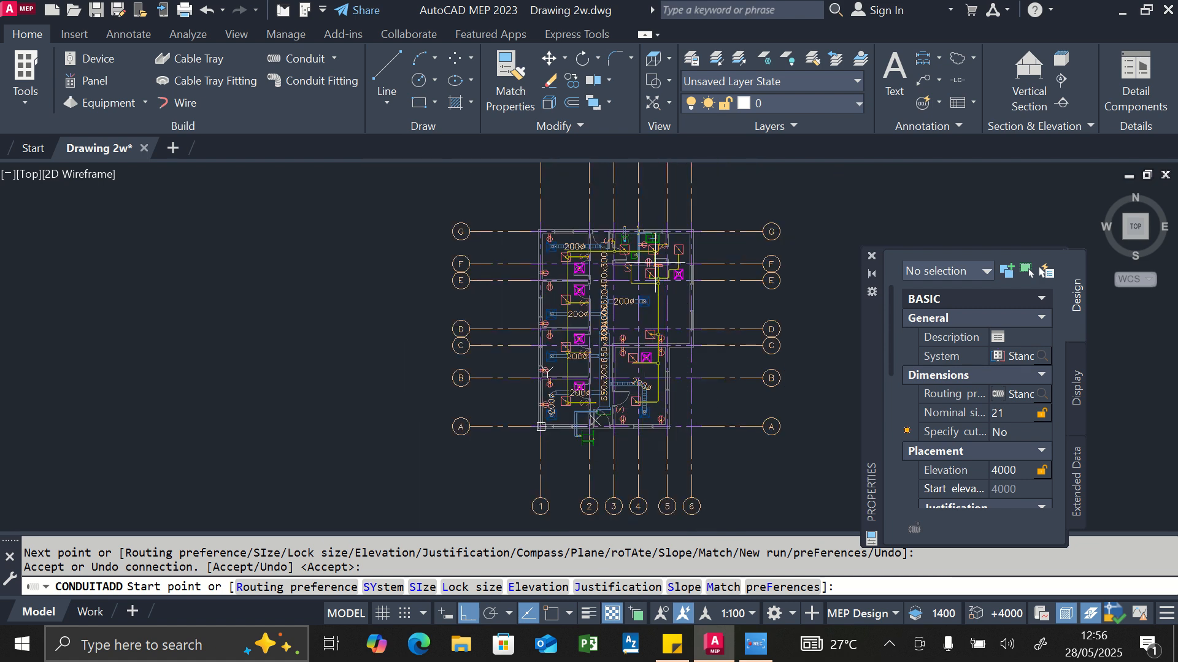
{"action": "scroll", "coordinate": [653, 263], "scroll_direction": "up", "scroll_amount": 6}
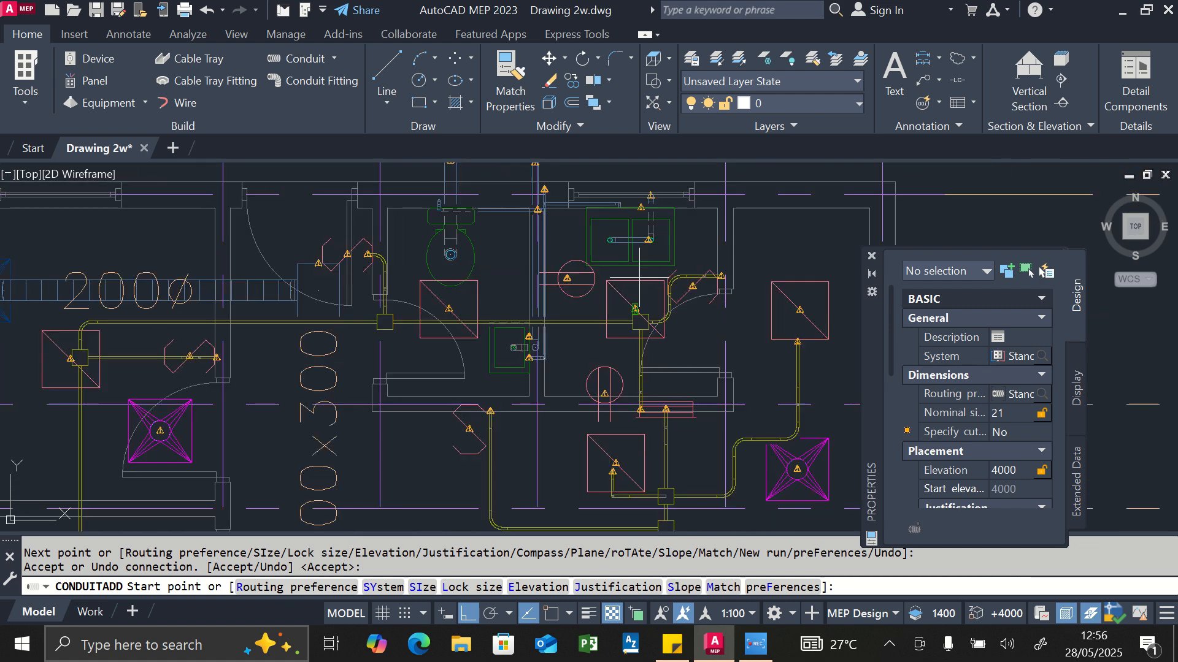
{"action": "scroll", "coordinate": [640, 278], "scroll_direction": "down", "scroll_amount": 2}
{"action": "scroll", "coordinate": [640, 276], "scroll_direction": "down", "scroll_amount": 3}
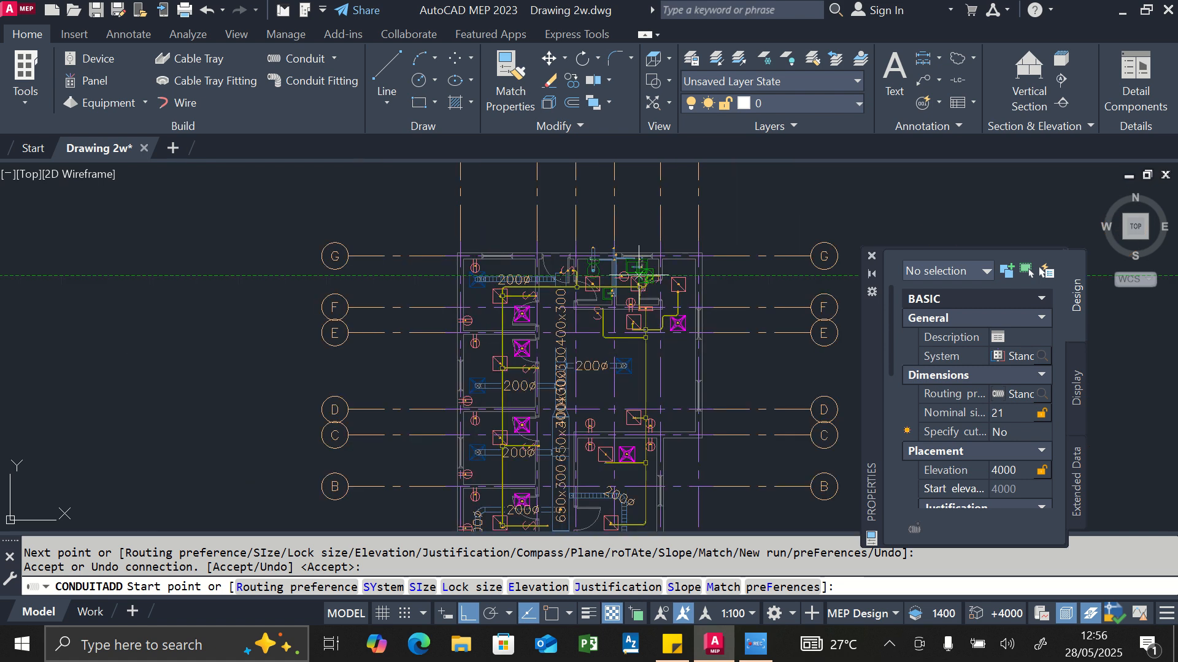
{"action": "scroll", "coordinate": [613, 289], "scroll_direction": "up", "scroll_amount": 1}
{"action": "scroll", "coordinate": [562, 258], "scroll_direction": "down", "scroll_amount": 3}
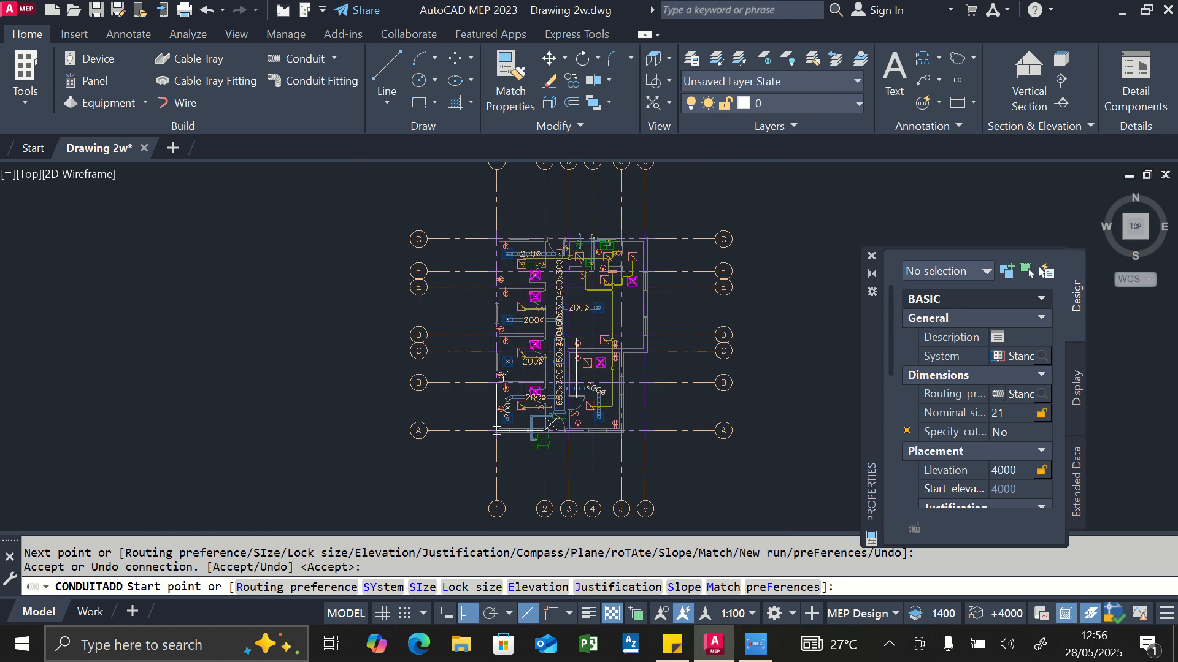
{"action": "scroll", "coordinate": [572, 397], "scroll_direction": "up", "scroll_amount": 1}
{"action": "scroll", "coordinate": [576, 386], "scroll_direction": "up", "scroll_amount": 4}
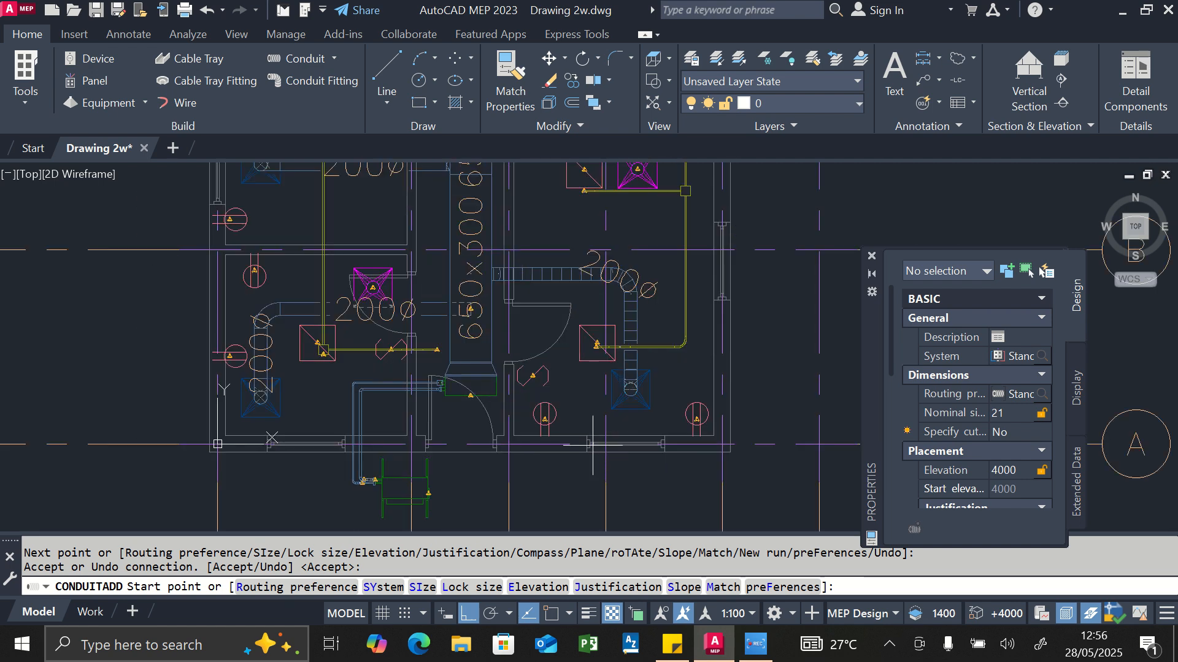
- Examine the unconnected S-shaped switch near grid A and the nearby main conduit and fixture junctions between grids A and C
{"action": "scroll", "coordinate": [571, 339], "scroll_direction": "down", "scroll_amount": 3}
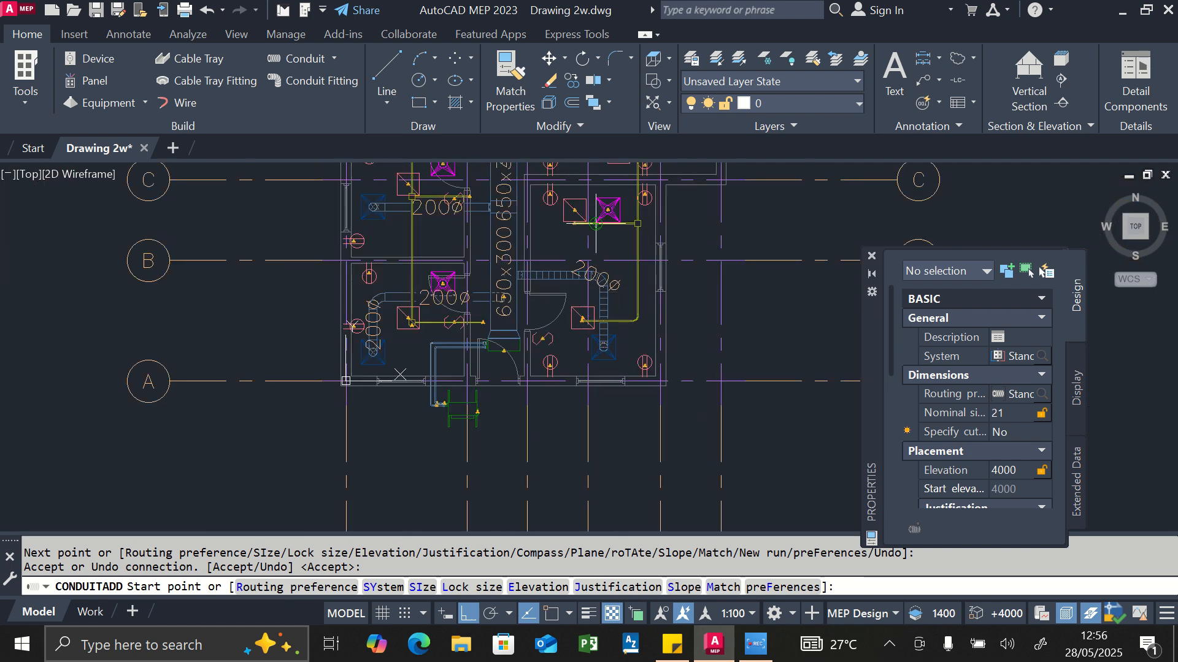
{"action": "scroll", "coordinate": [586, 210], "scroll_direction": "up", "scroll_amount": 2}
{"action": "scroll", "coordinate": [590, 303], "scroll_direction": "down", "scroll_amount": 2}
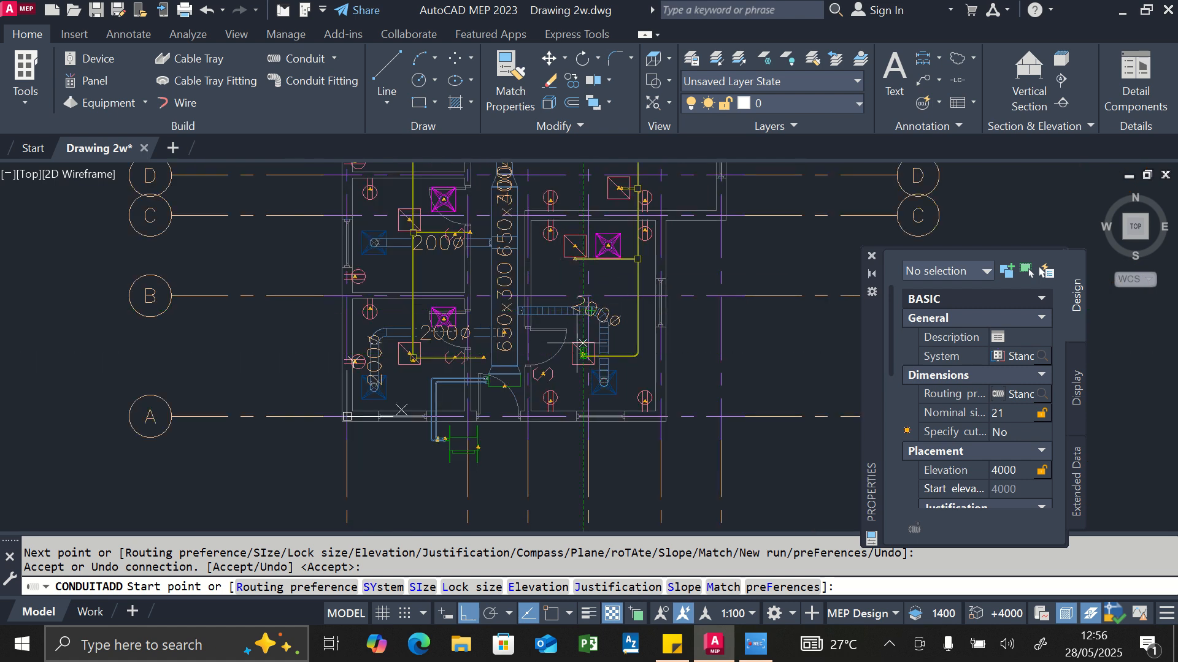
{"action": "scroll", "coordinate": [616, 259], "scroll_direction": "up", "scroll_amount": 4}
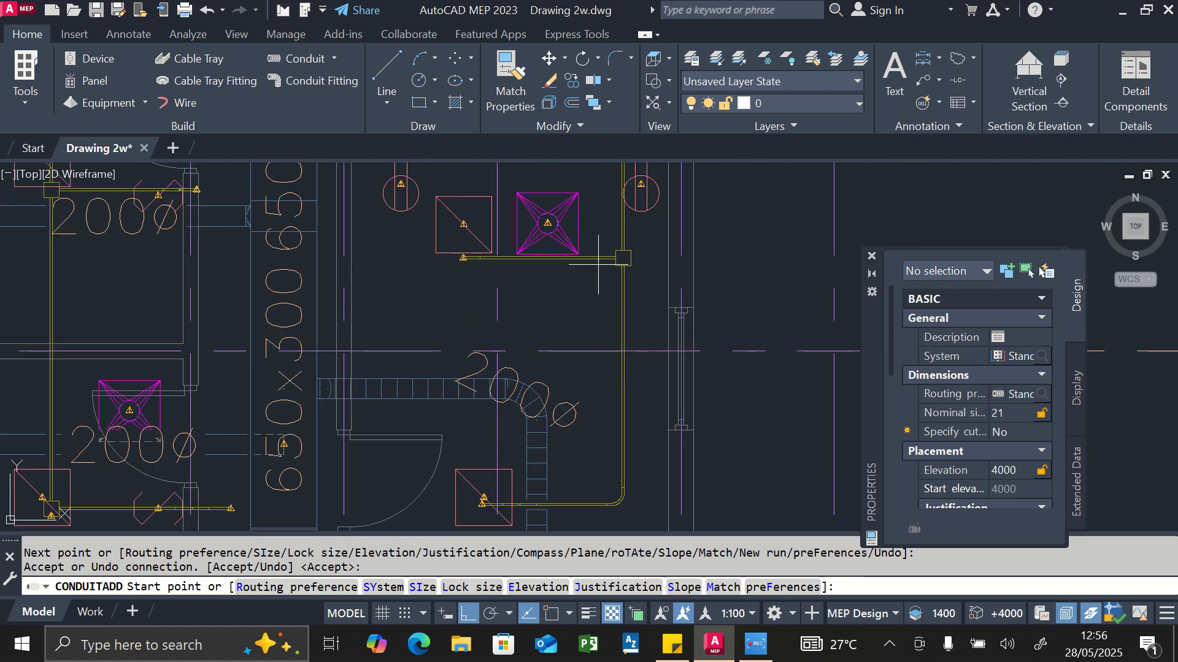
{"action": "scroll", "coordinate": [598, 264], "scroll_direction": "down", "scroll_amount": 3}
{"action": "scroll", "coordinate": [496, 369], "scroll_direction": "up", "scroll_amount": 3}
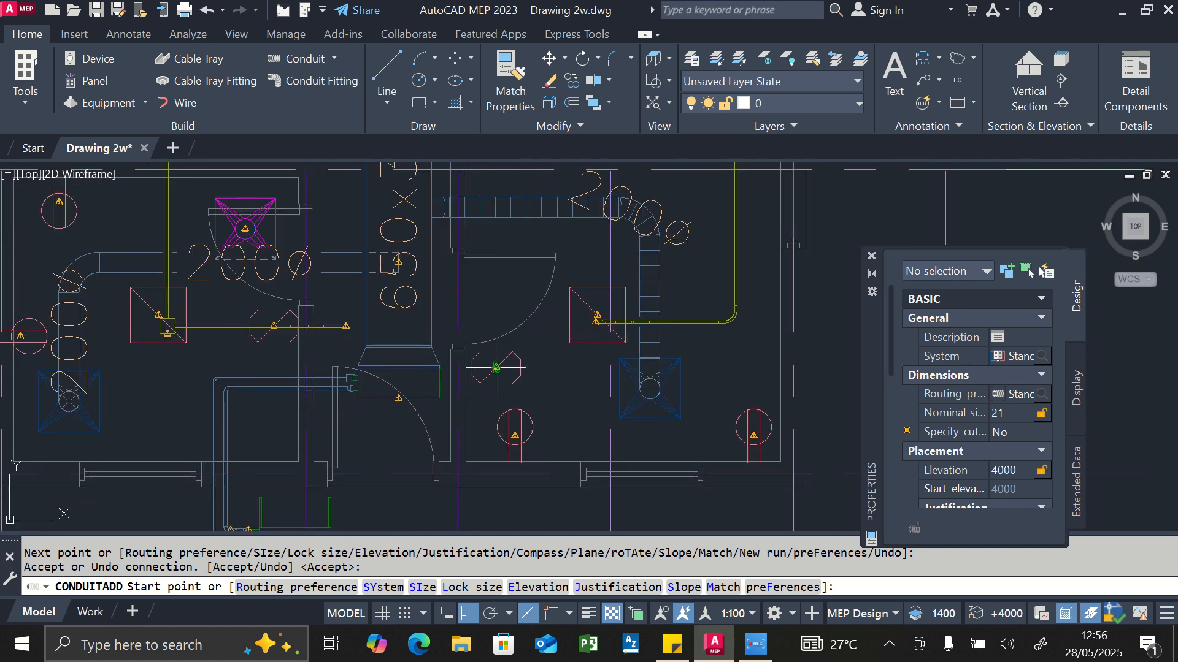
{"action": "scroll", "coordinate": [597, 316], "scroll_direction": "down", "scroll_amount": 3}
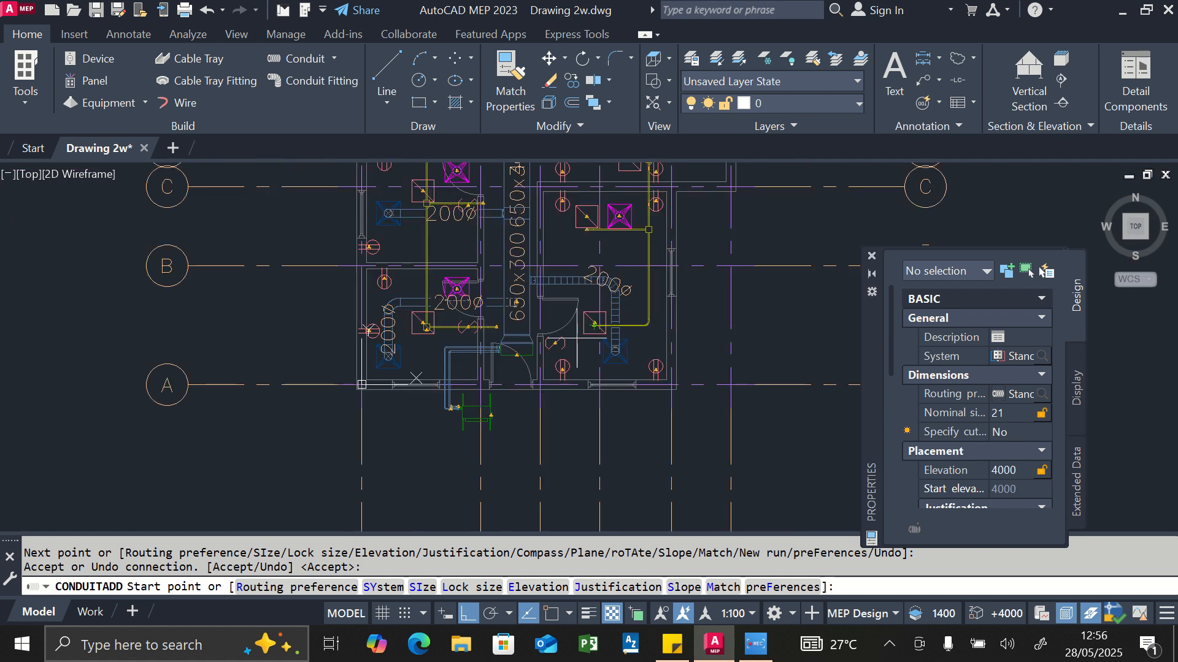
{"action": "scroll", "coordinate": [546, 355], "scroll_direction": "up", "scroll_amount": 3}
{"action": "scroll", "coordinate": [687, 291], "scroll_direction": "down", "scroll_amount": 3}
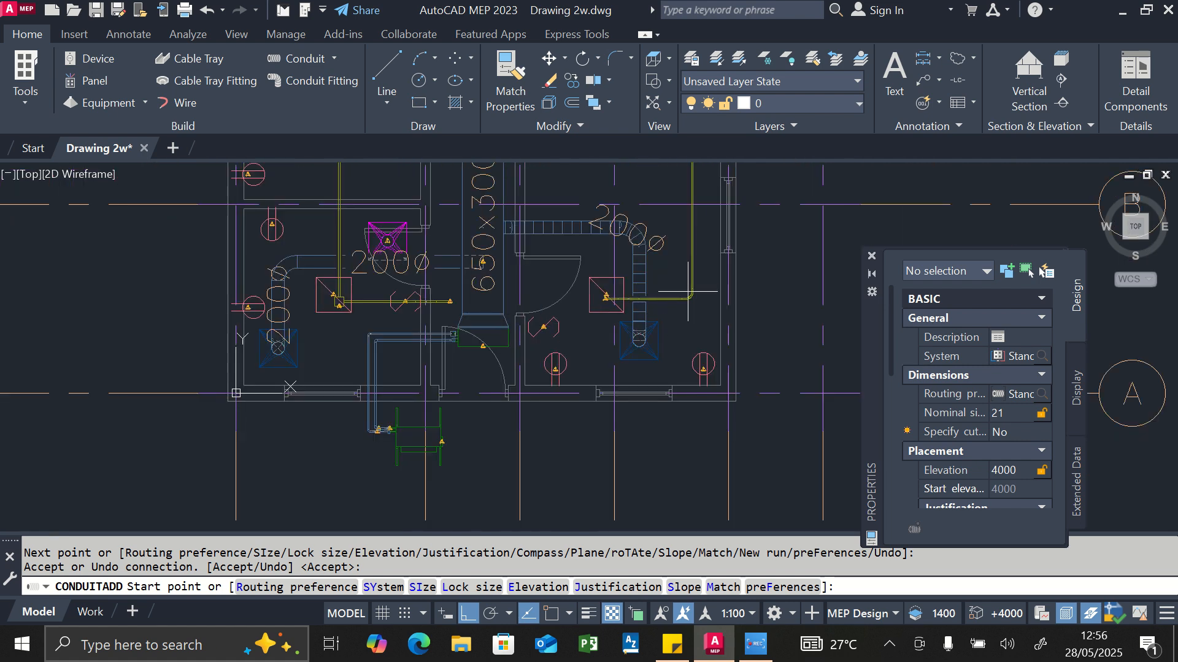
{"action": "scroll", "coordinate": [684, 298], "scroll_direction": "up", "scroll_amount": 4}
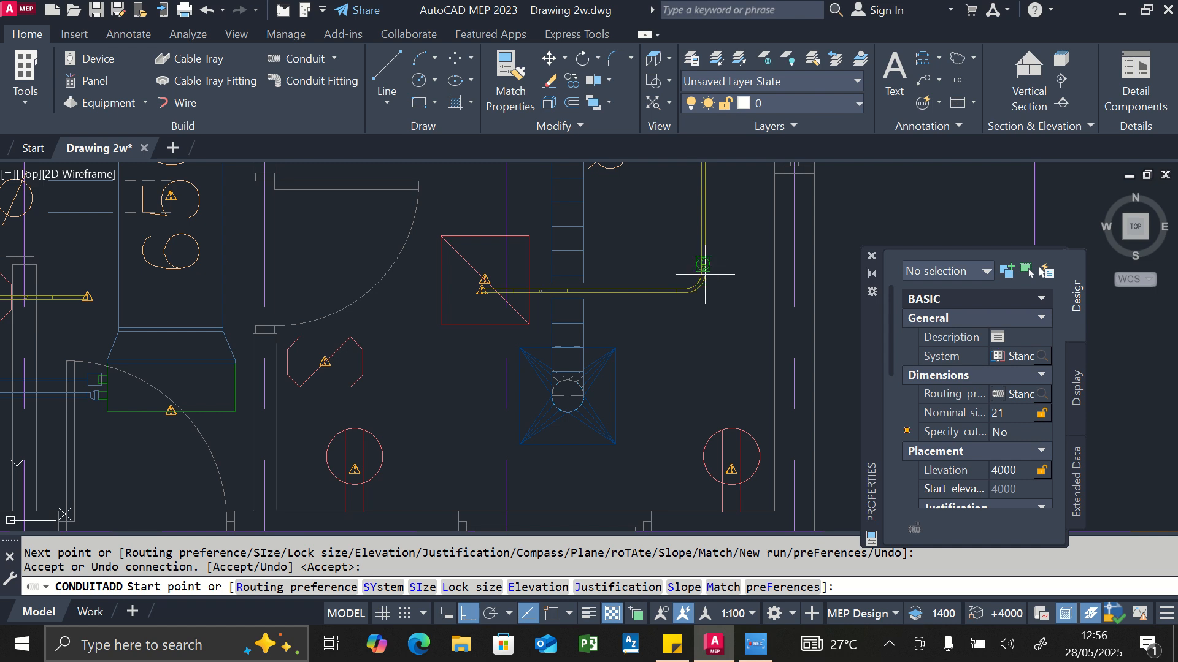
{"action": "scroll", "coordinate": [624, 300], "scroll_direction": "down", "scroll_amount": 3}
{"action": "scroll", "coordinate": [624, 270], "scroll_direction": "down", "scroll_amount": 2}
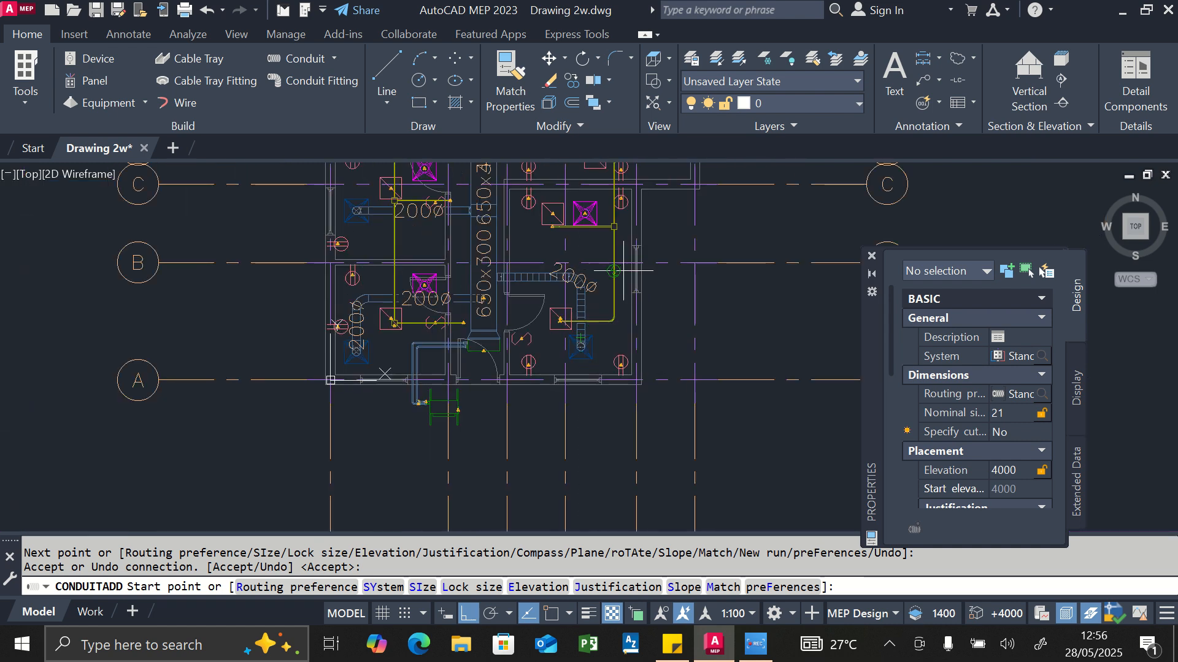
{"action": "scroll", "coordinate": [615, 226], "scroll_direction": "up", "scroll_amount": 4}
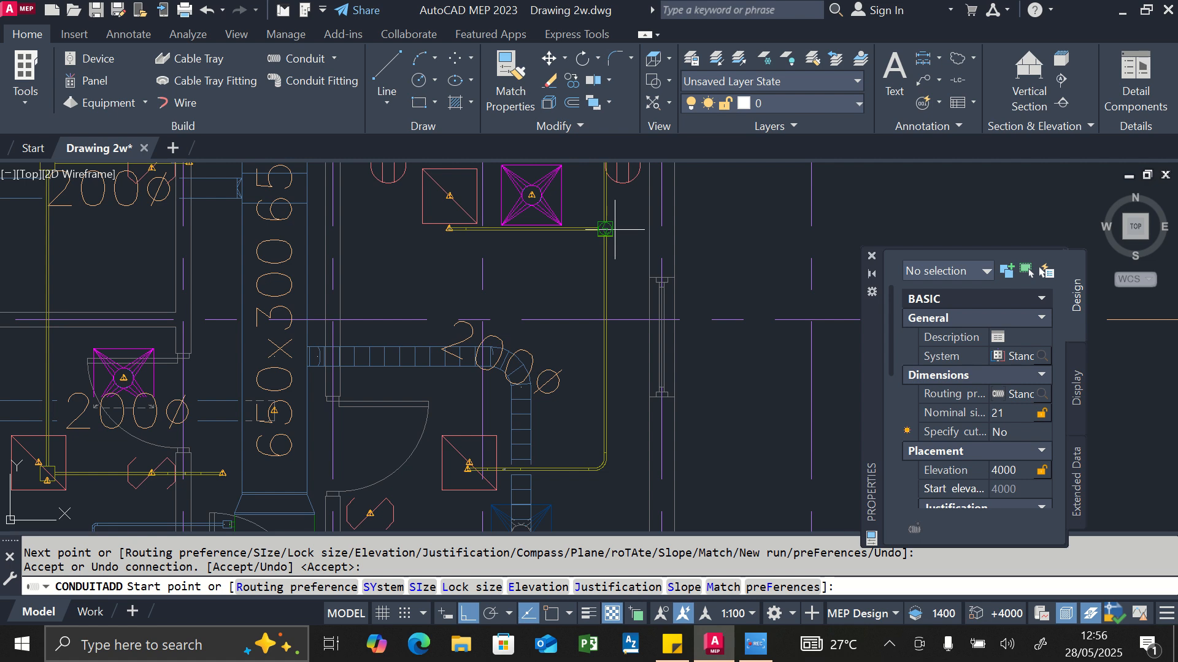
{"action": "scroll", "coordinate": [610, 230], "scroll_direction": "down", "scroll_amount": 2}
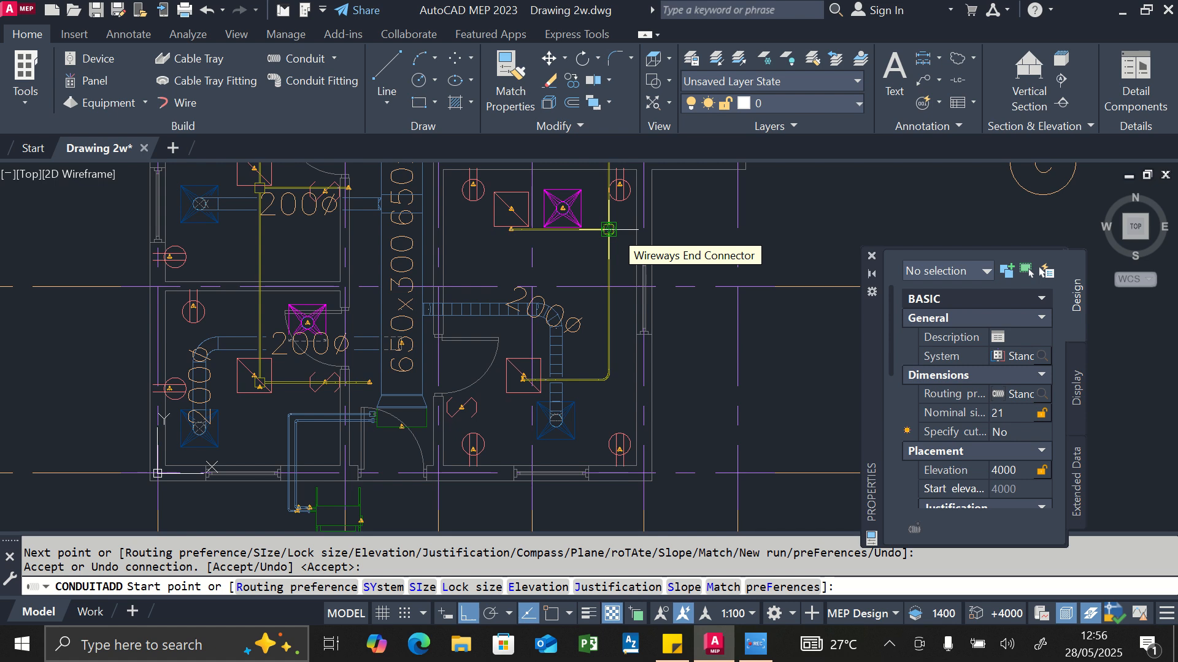
- Try to run a conduit at elevation 4000 from the junction above grid B east, south and west to the S-shaped switch near grid A
{"action": "left_click", "coordinate": [608, 230]}
{"action": "scroll", "coordinate": [625, 228], "scroll_direction": "up", "scroll_amount": 4}
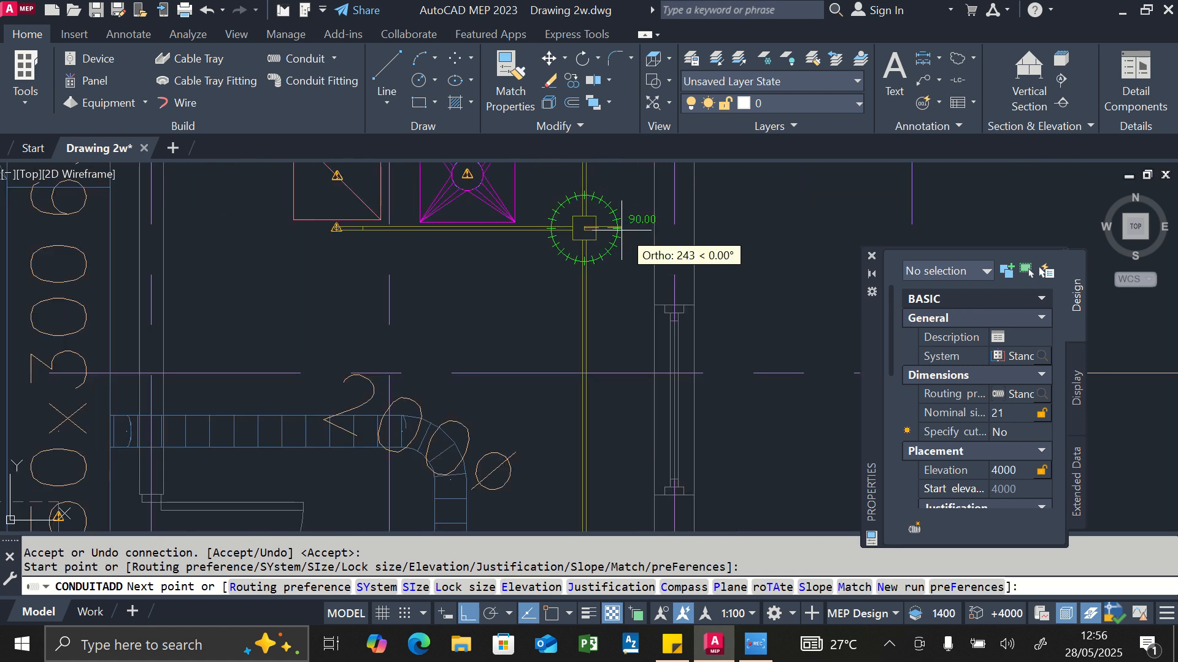
{"action": "left_click", "coordinate": [609, 230]}
{"action": "scroll", "coordinate": [627, 246], "scroll_direction": "down", "scroll_amount": 6}
{"action": "scroll", "coordinate": [623, 343], "scroll_direction": "up", "scroll_amount": 2}
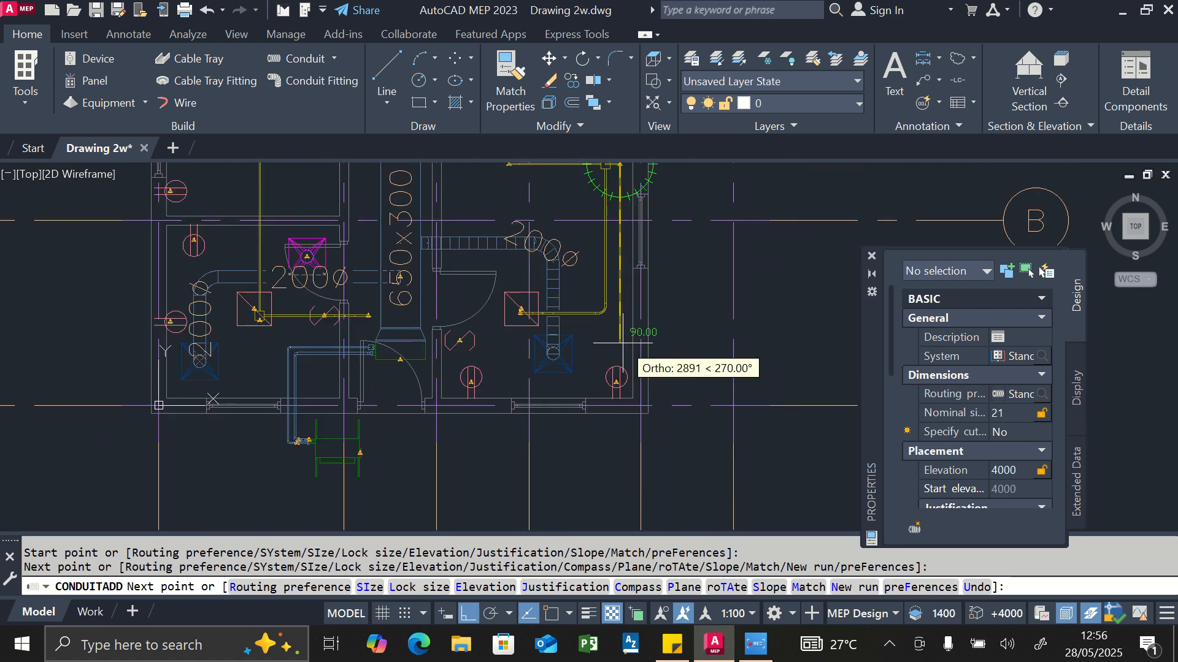
{"action": "left_click", "coordinate": [622, 343]}
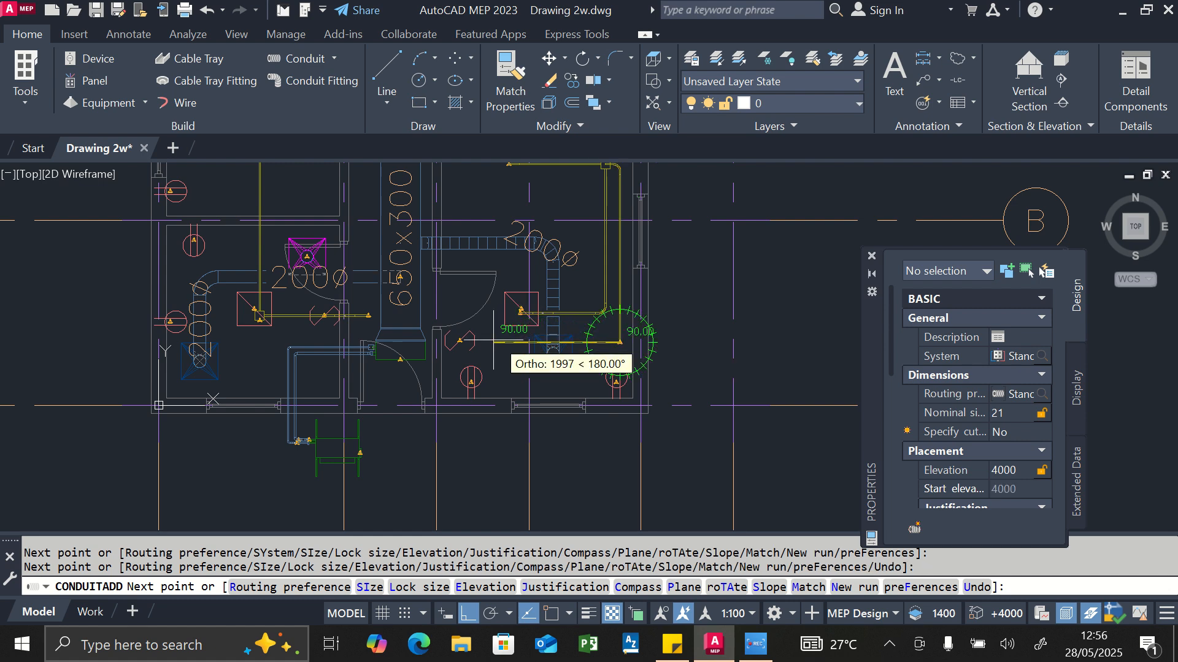
{"action": "scroll", "coordinate": [446, 342], "scroll_direction": "up", "scroll_amount": 6}
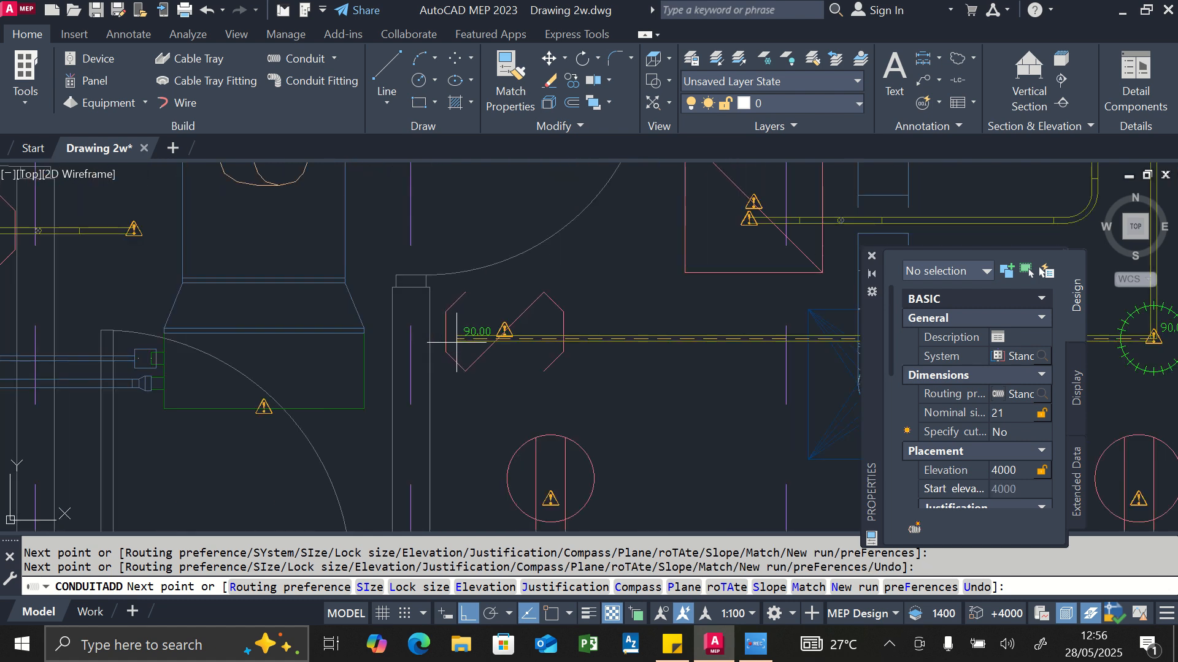
{"action": "left_click", "coordinate": [500, 339]}
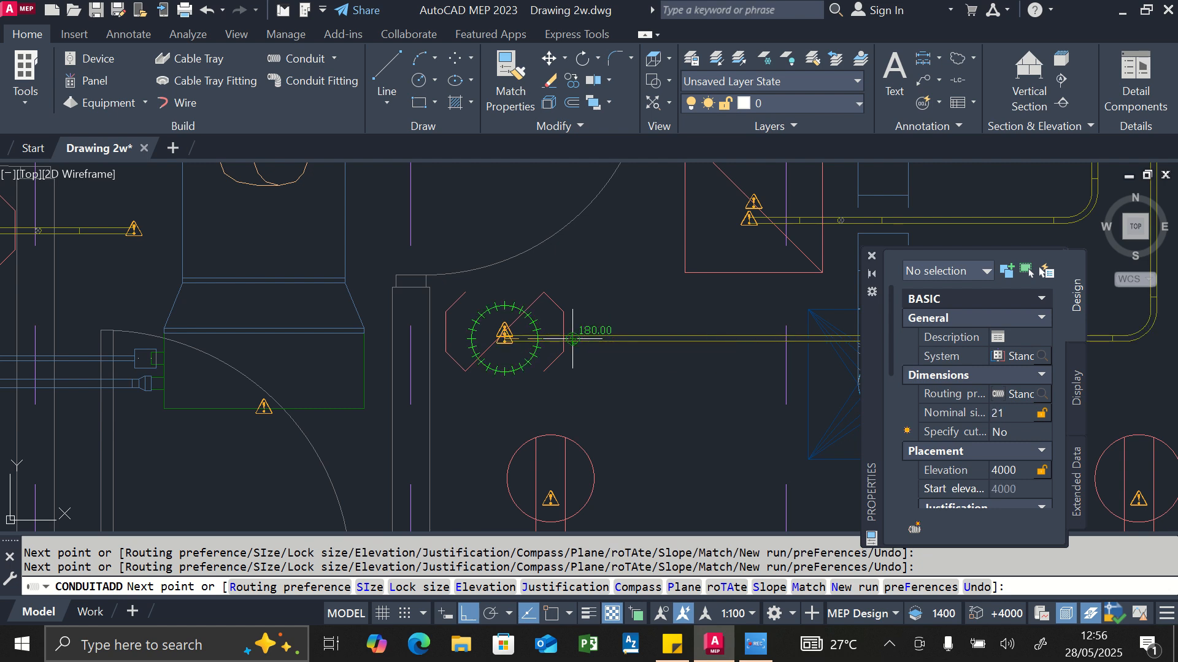
{"action": "key", "text": "Return"}
{"action": "scroll", "coordinate": [473, 330], "scroll_direction": "down", "scroll_amount": 6}
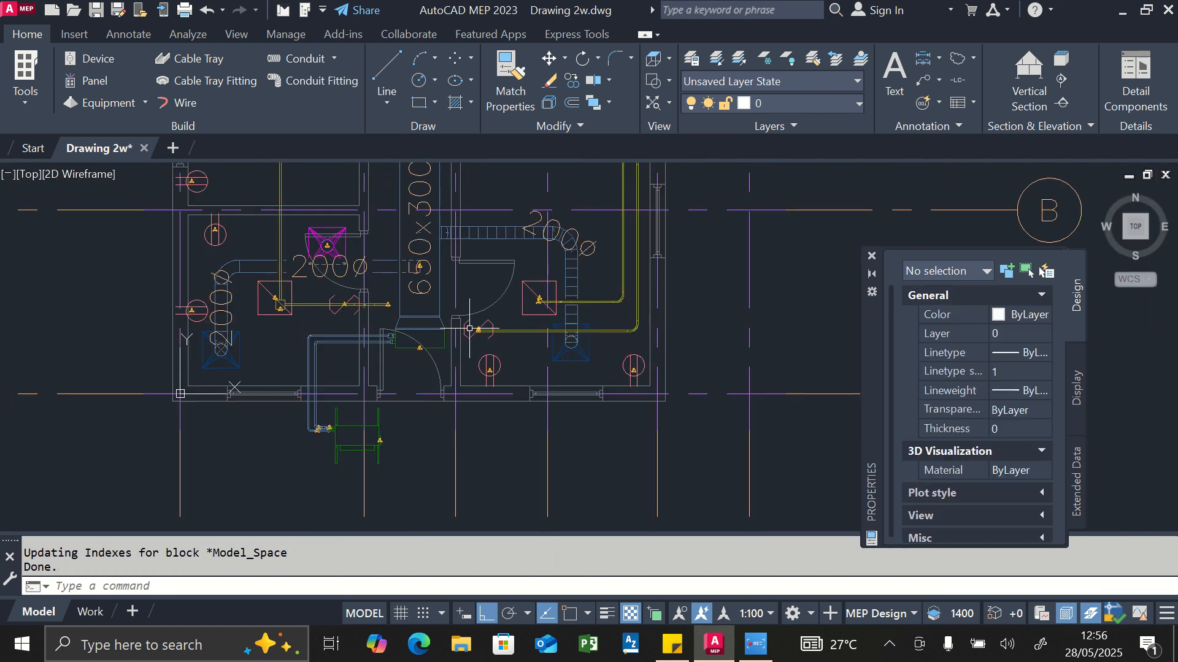
- Undo the conduit to the grid A switch and the preceding switch branch near grid F
{"action": "scroll", "coordinate": [619, 336], "scroll_direction": "up", "scroll_amount": 4}
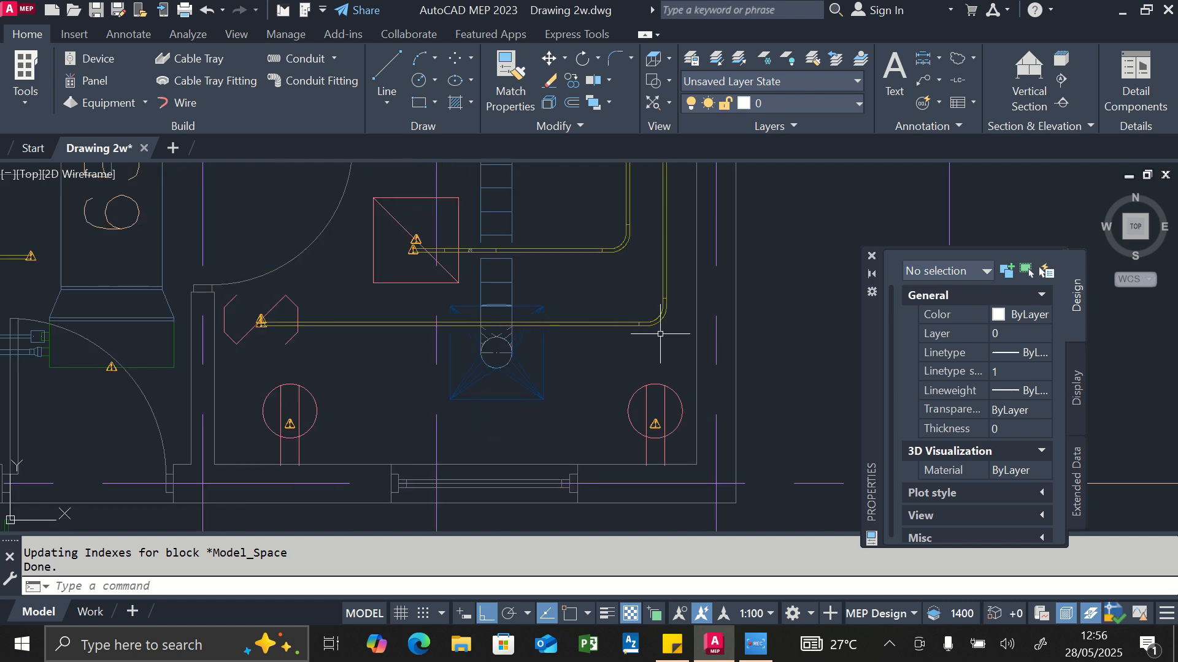
{"action": "scroll", "coordinate": [660, 333], "scroll_direction": "up", "scroll_amount": 3}
{"action": "scroll", "coordinate": [660, 334], "scroll_direction": "down", "scroll_amount": 4}
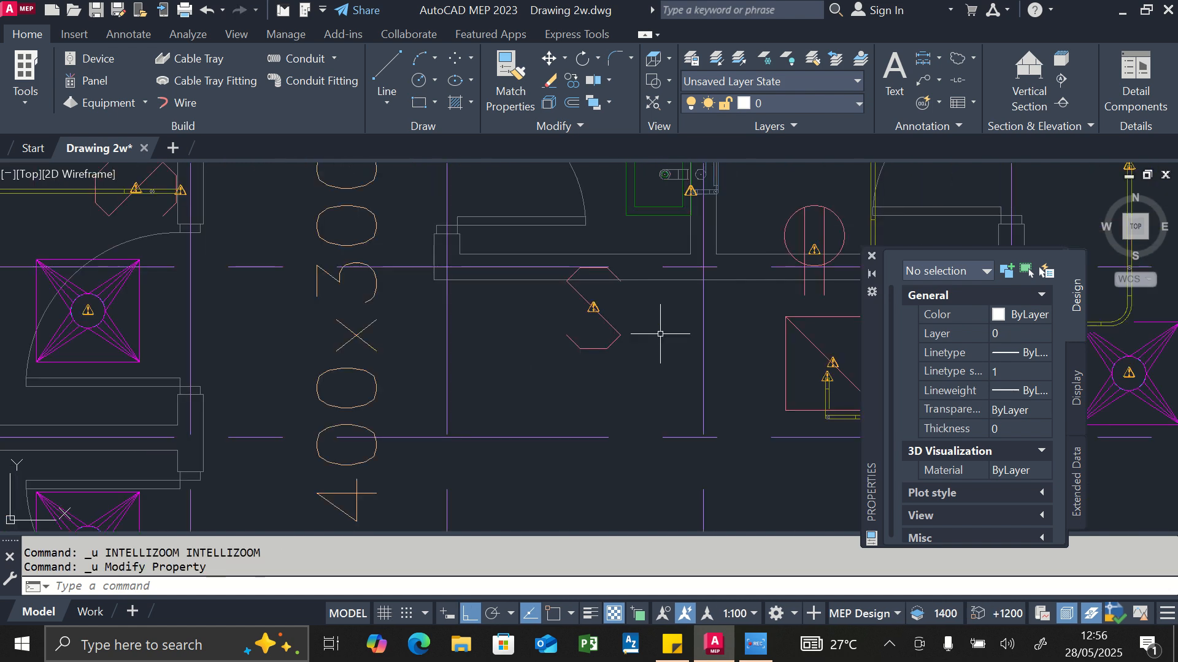
{"action": "scroll", "coordinate": [660, 334], "scroll_direction": "down", "scroll_amount": 4}
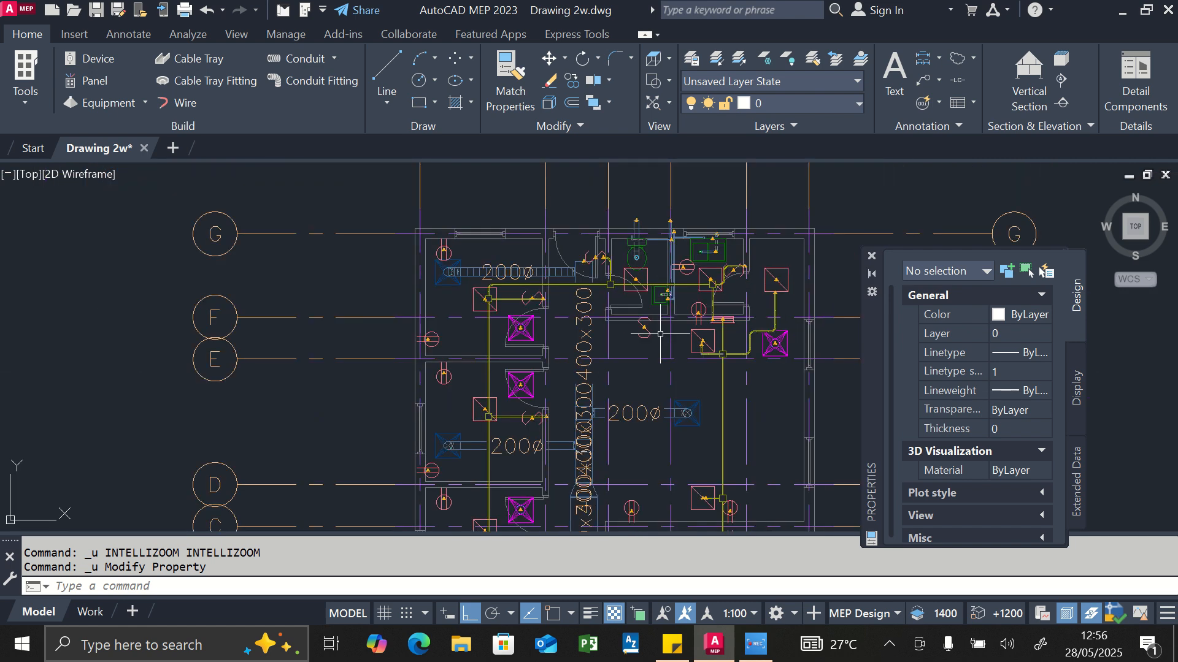
{"action": "scroll", "coordinate": [636, 293], "scroll_direction": "down", "scroll_amount": 3}
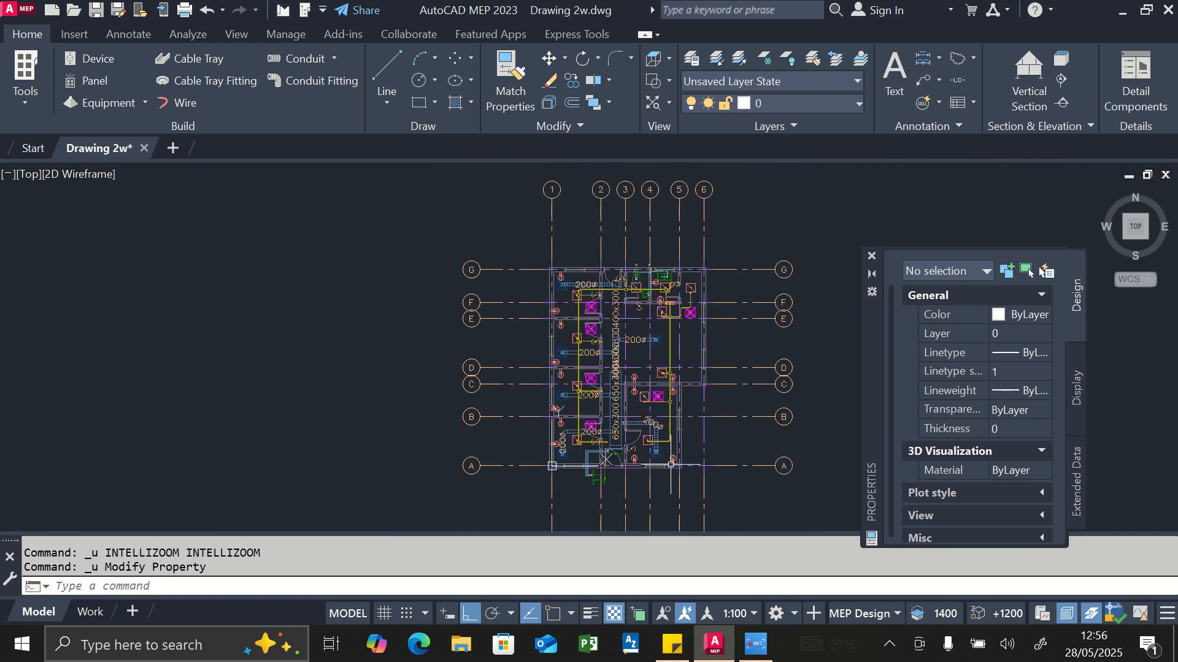
- Branch a conduit at elevation 4000 from the vertical main above grid B, run it west, and turn it south to the S-shaped switch near grid A
{"action": "scroll", "coordinate": [665, 432], "scroll_direction": "up", "scroll_amount": 6}
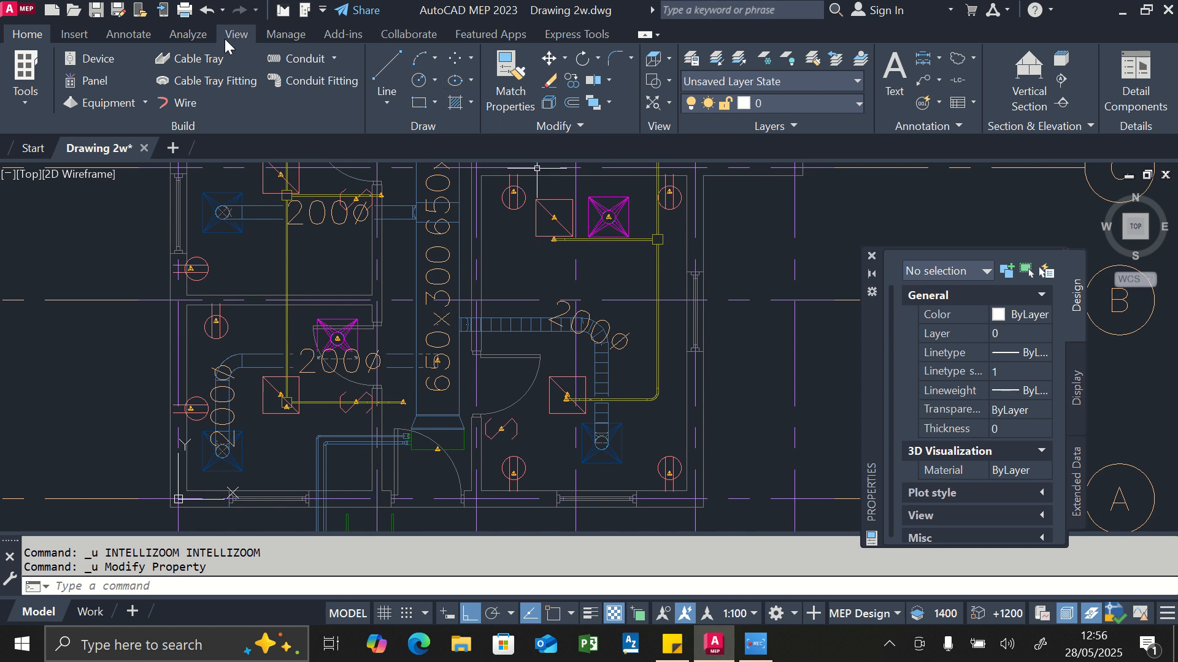
{"action": "left_click", "coordinate": [290, 60]}
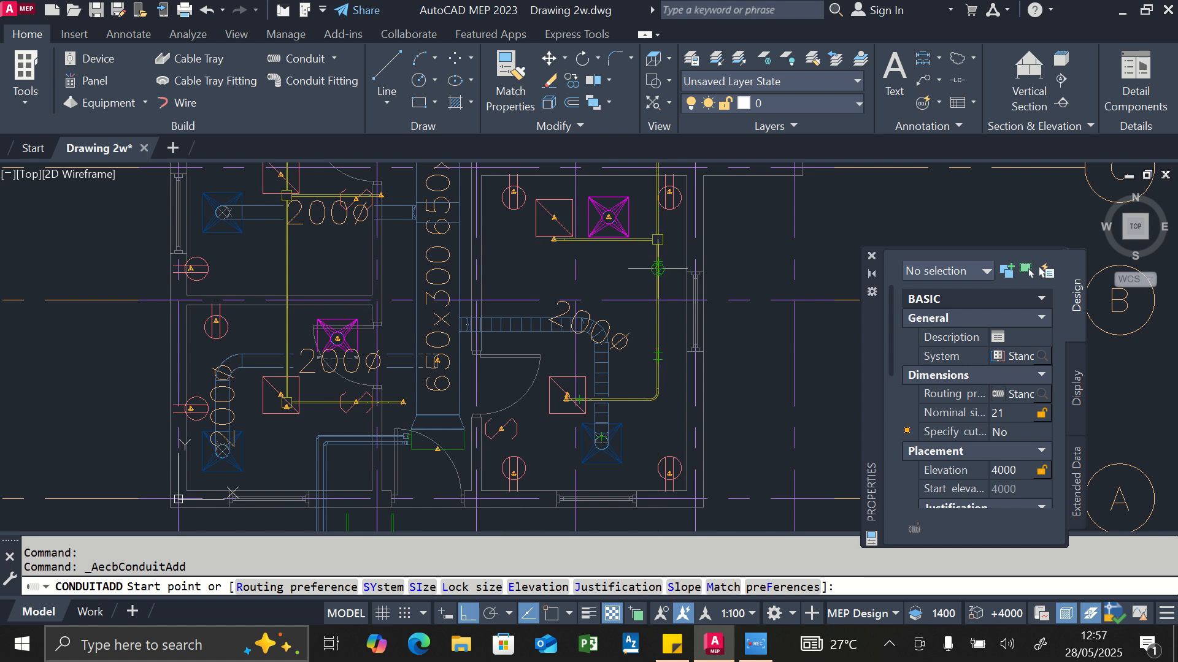
{"action": "left_click", "coordinate": [657, 268]}
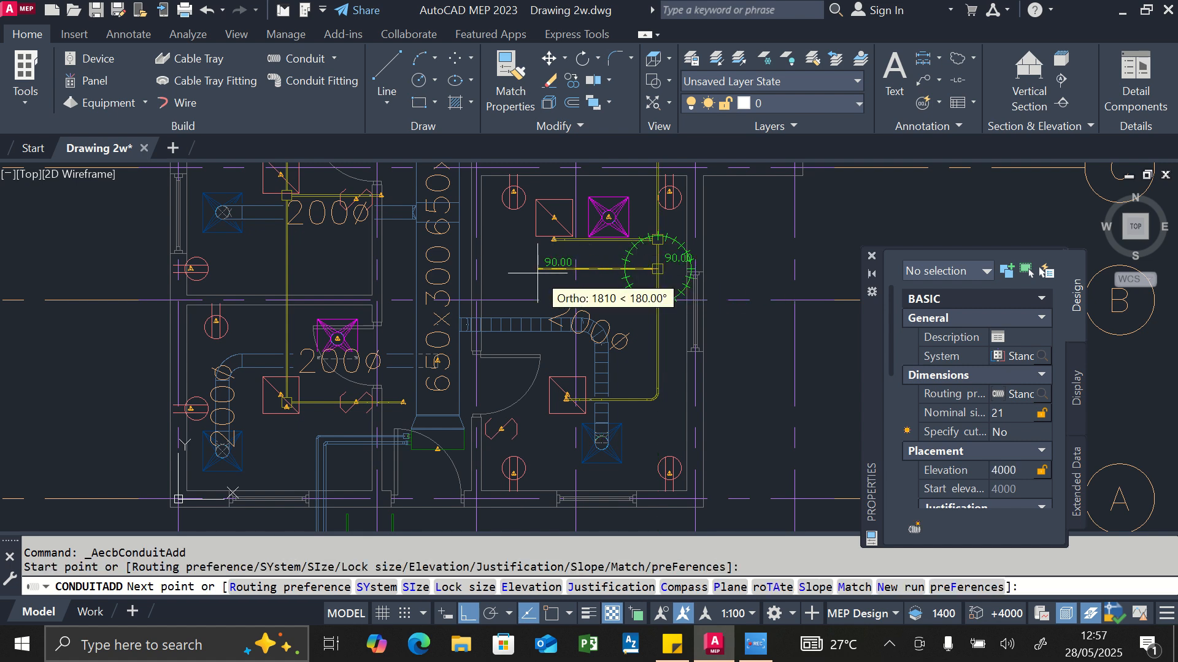
{"action": "left_click", "coordinate": [505, 268]}
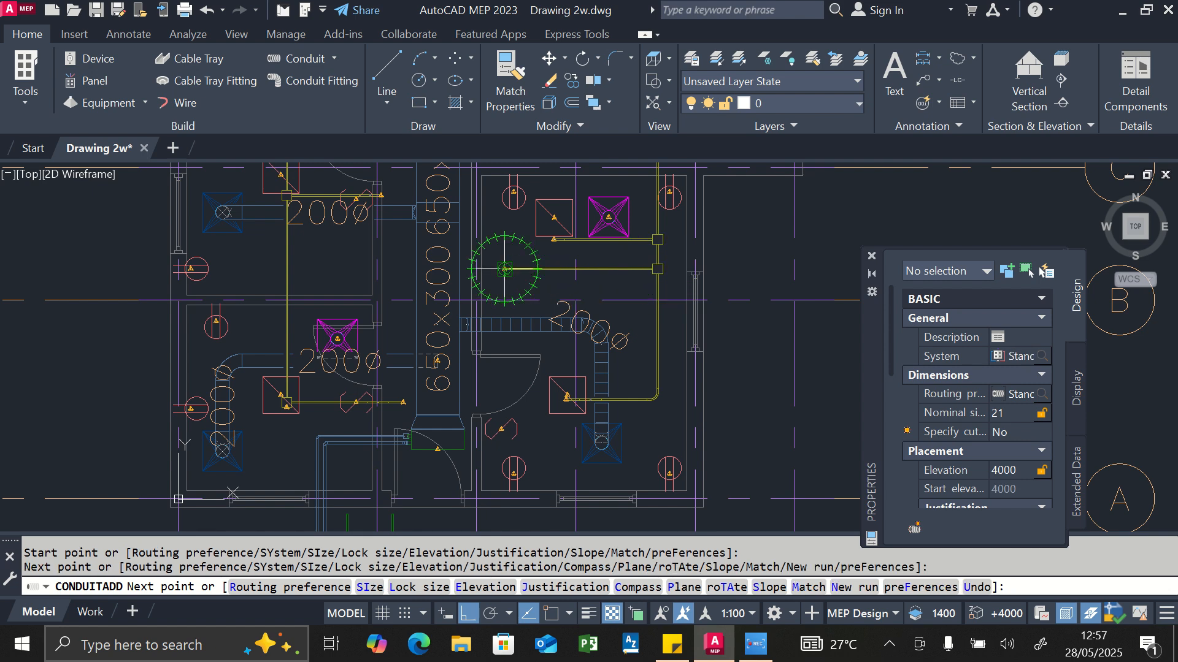
{"action": "scroll", "coordinate": [505, 347], "scroll_direction": "up", "scroll_amount": 5}
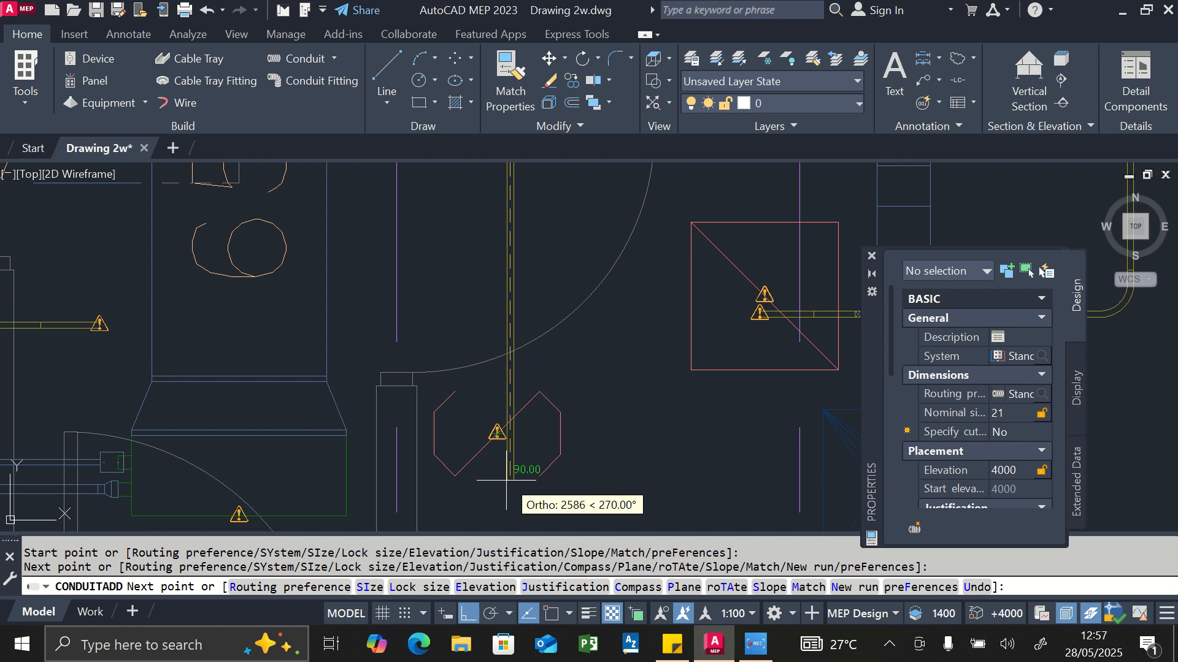
{"action": "scroll", "coordinate": [507, 478], "scroll_direction": "up", "scroll_amount": 5}
{"action": "left_click", "coordinate": [506, 387]}
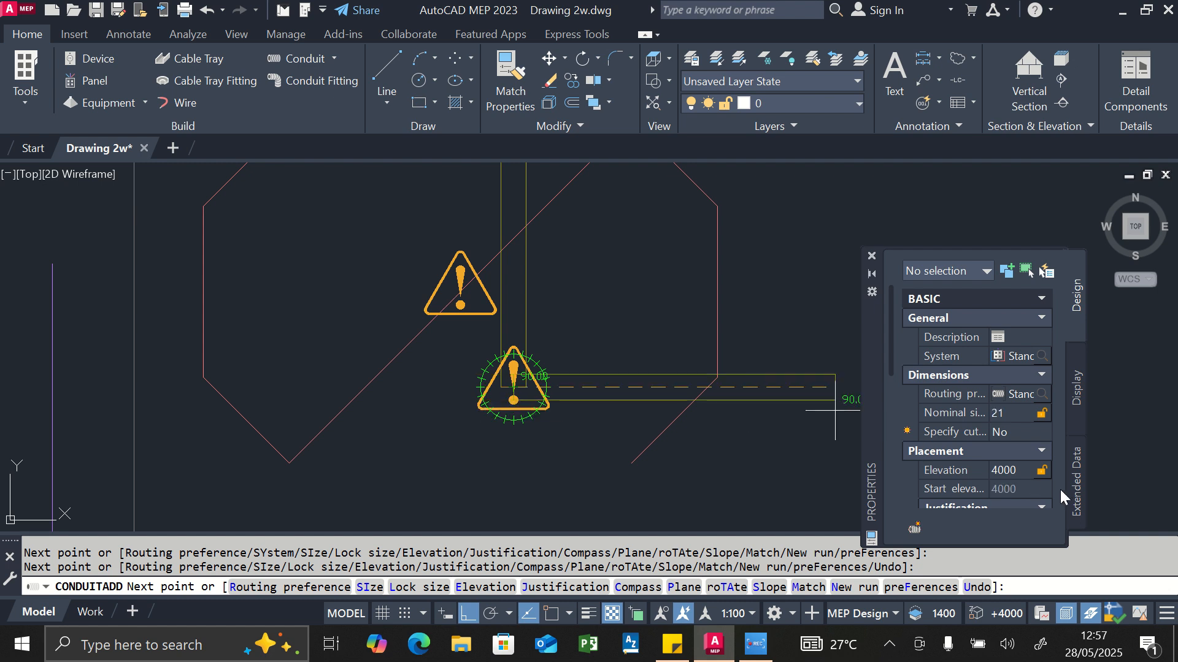
- Drop the conduit to elevation 1200 at the S-shaped switch near grid A and run it west into the adjacent wall
{"action": "left_click", "coordinate": [1014, 472]}
{"action": "type", "text": "200"}
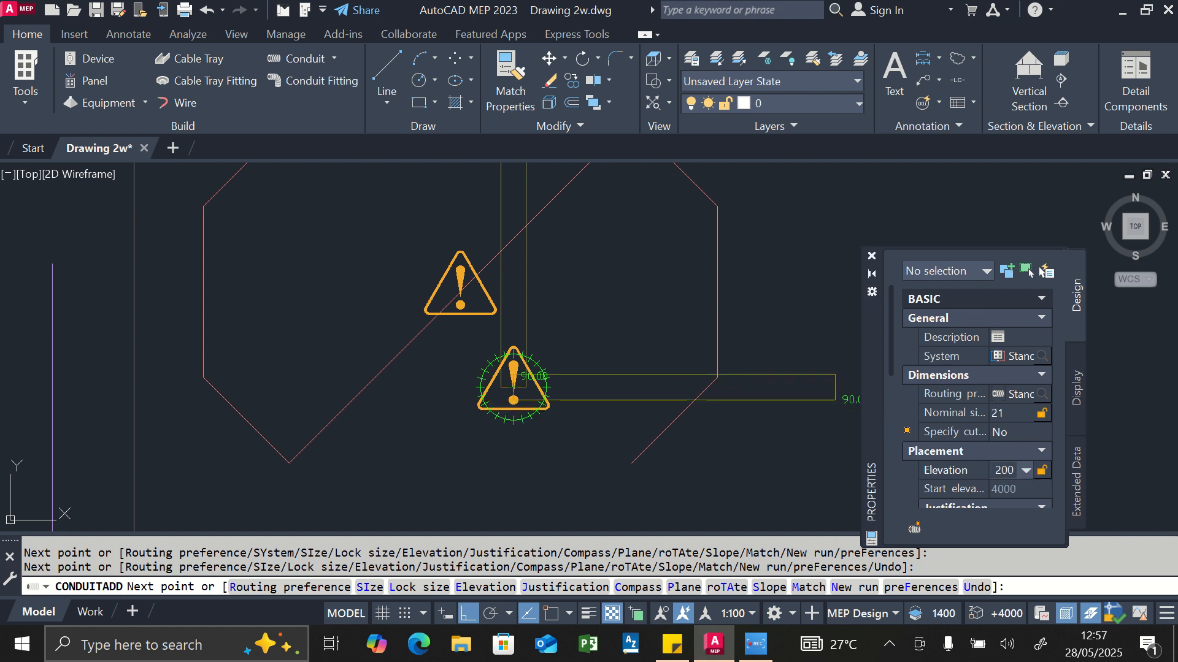
{"action": "key", "text": "Return"}
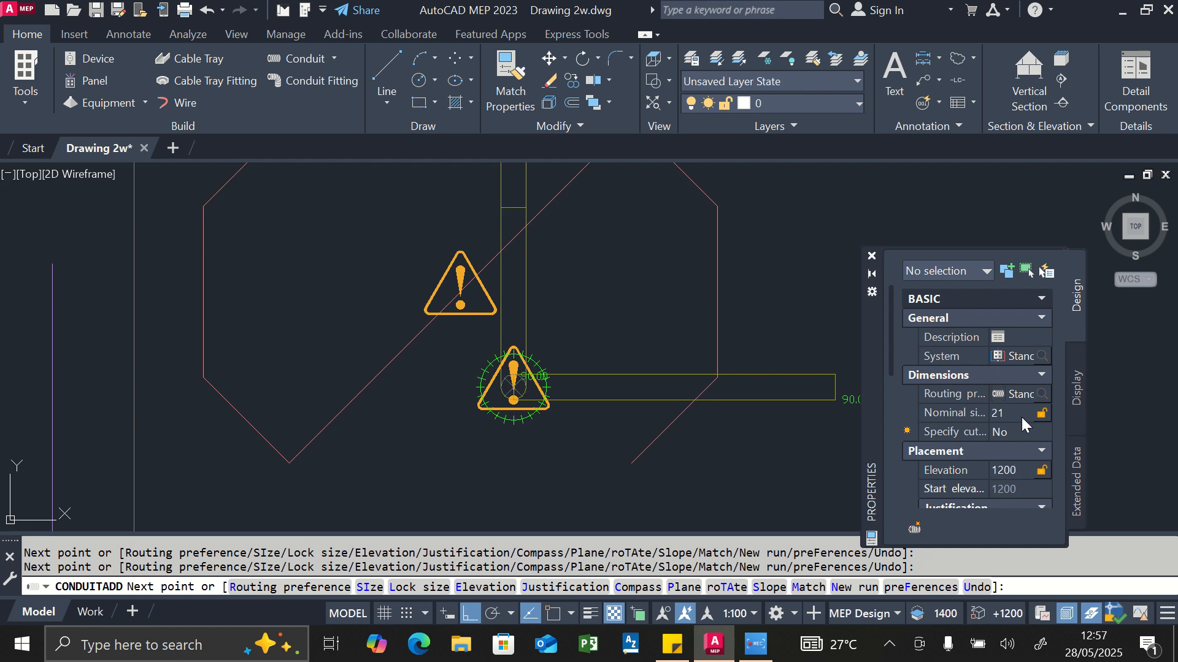
{"action": "scroll", "coordinate": [423, 356], "scroll_direction": "down", "scroll_amount": 3}
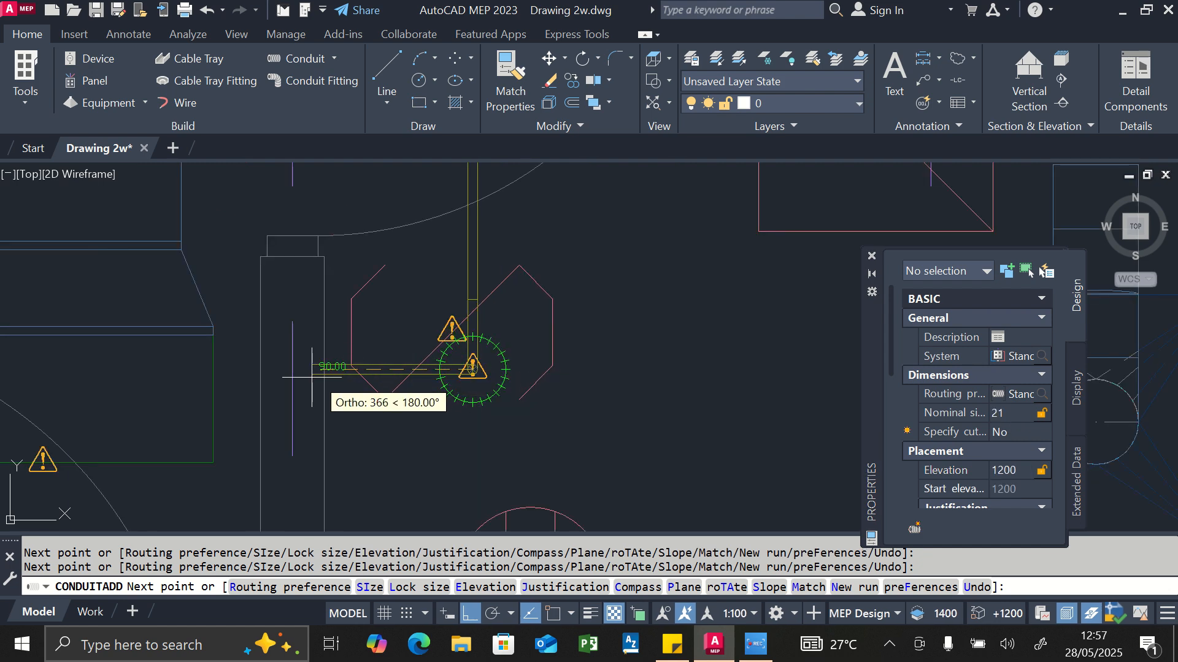
{"action": "left_click", "coordinate": [295, 368]}
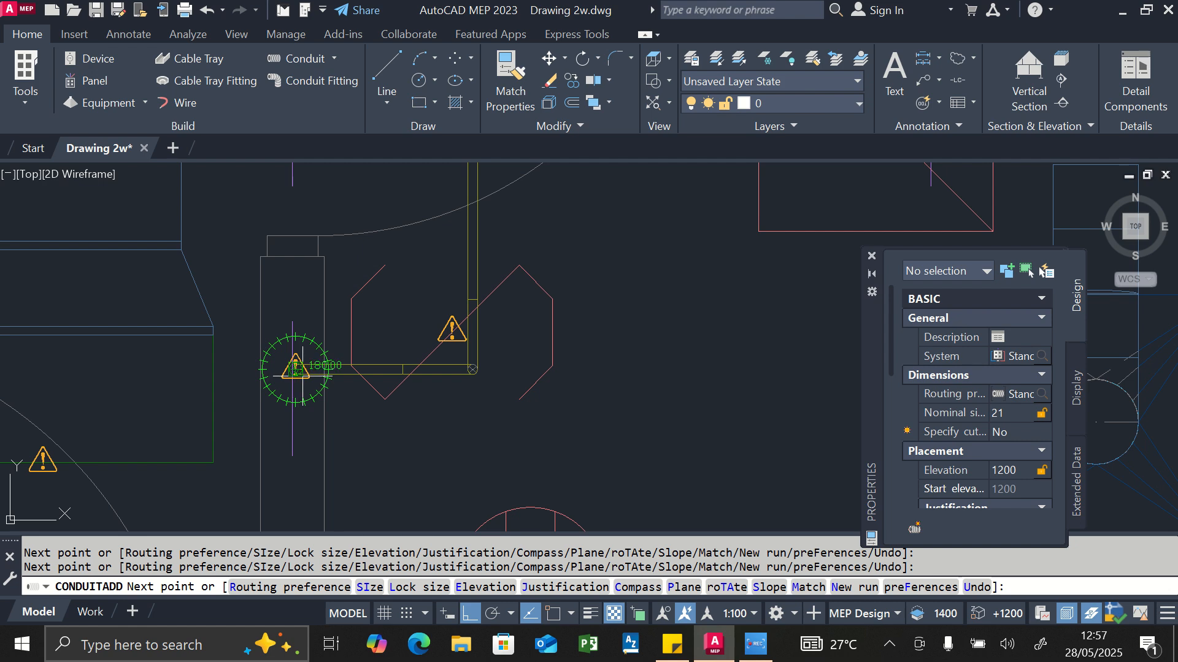
{"action": "key", "text": "Escape"}
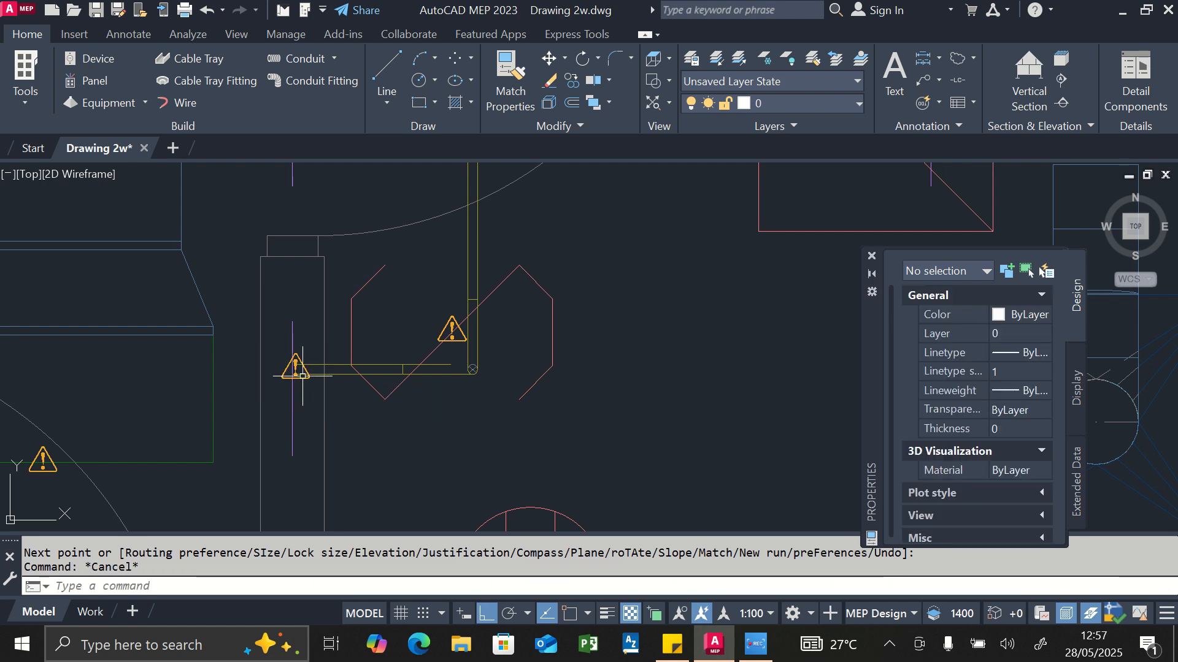
- Move the vertical conduit segment between grid B and the grid A switch west, alongside the wall by the door
{"action": "scroll", "coordinate": [376, 376], "scroll_direction": "down", "scroll_amount": 4}
{"action": "scroll", "coordinate": [409, 375], "scroll_direction": "down", "scroll_amount": 3}
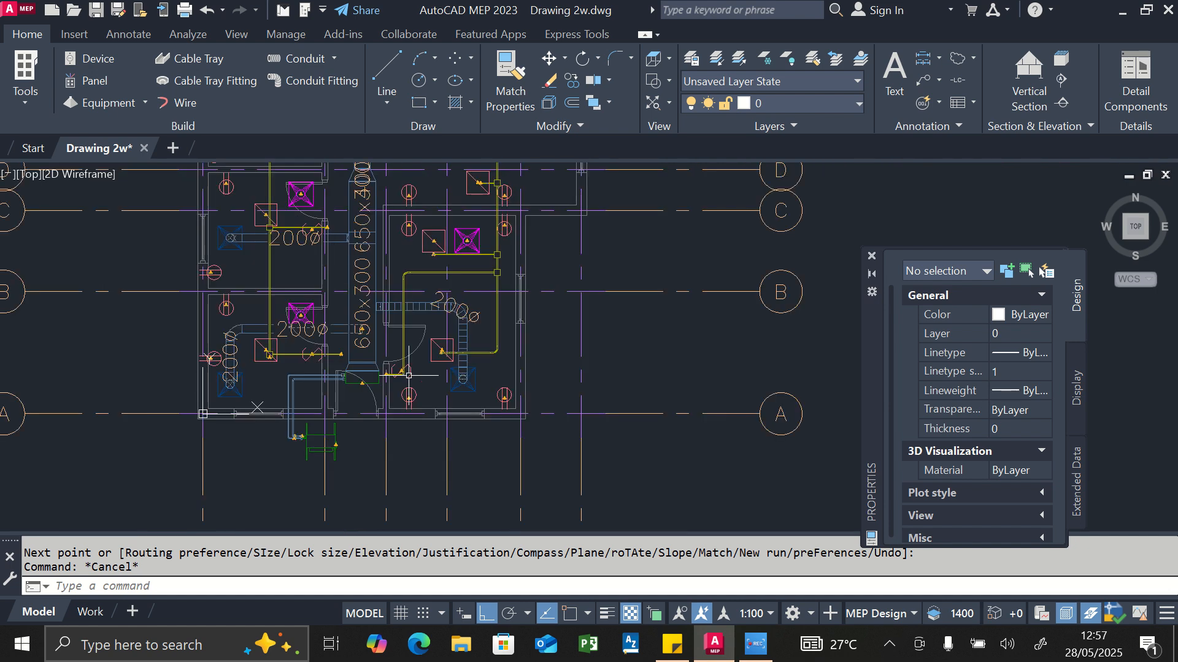
{"action": "scroll", "coordinate": [413, 302], "scroll_direction": "up", "scroll_amount": 2}
{"action": "left_click", "coordinate": [396, 294]}
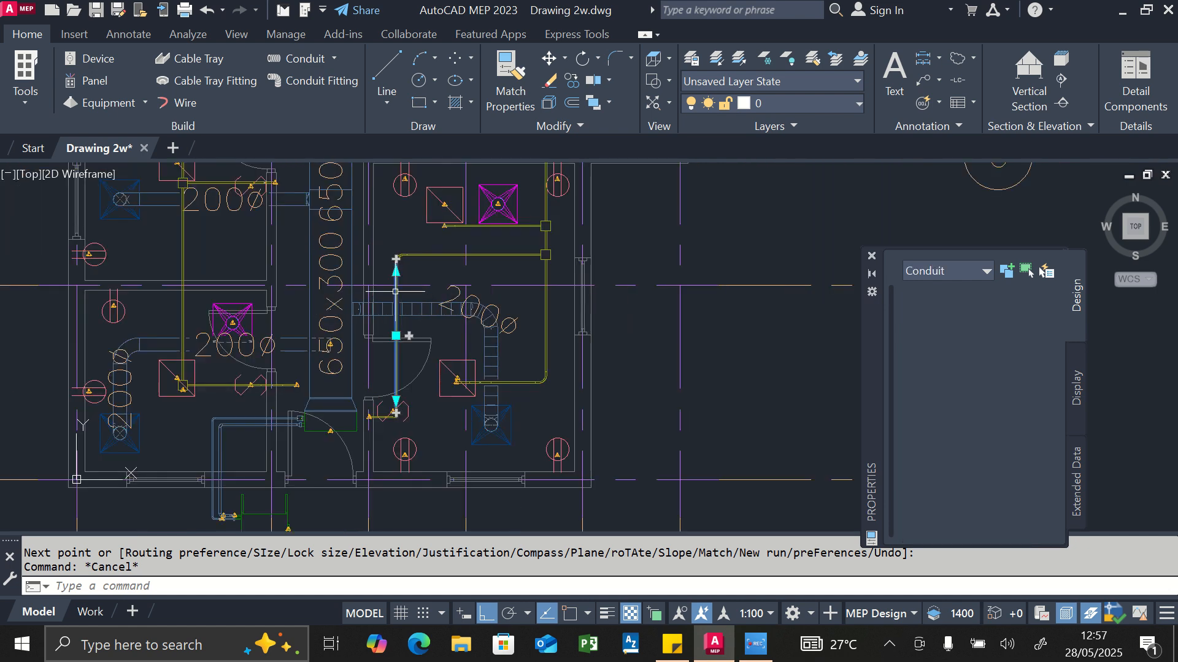
{"action": "left_click", "coordinate": [396, 337]}
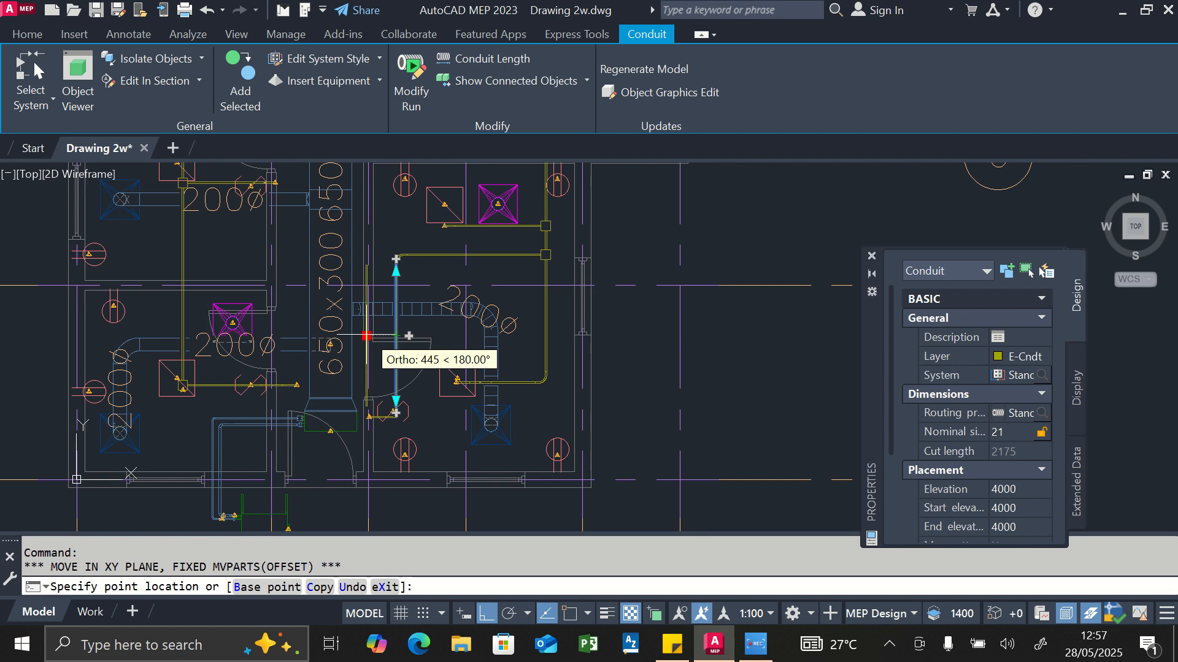
{"action": "left_click", "coordinate": [374, 336]}
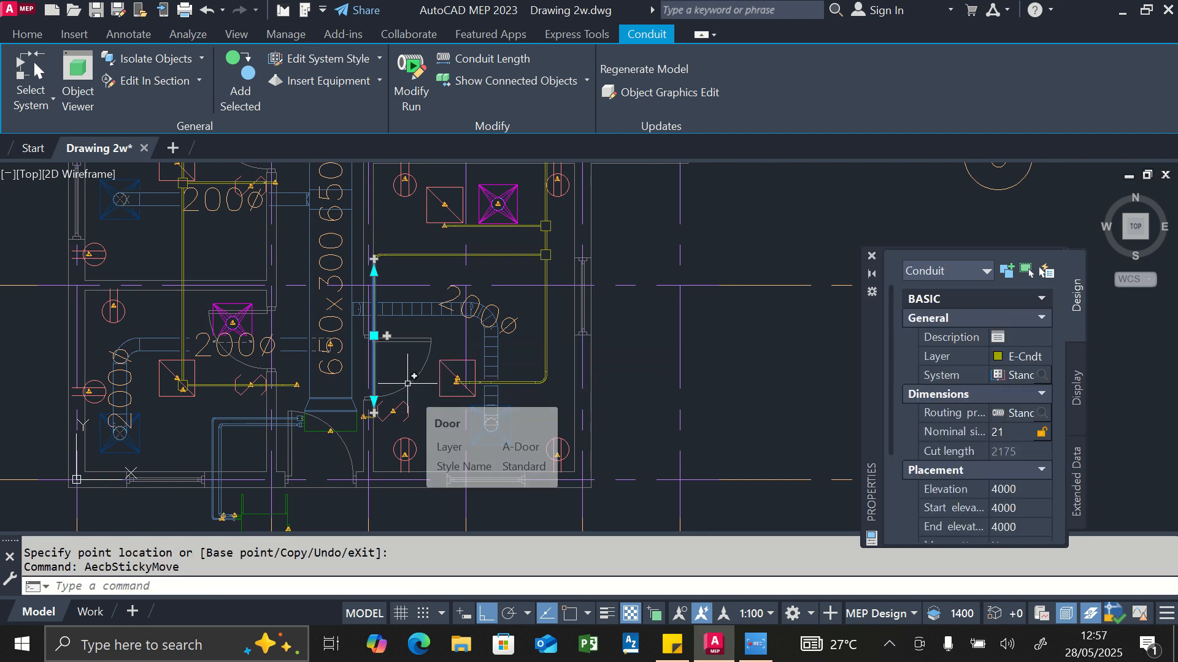
{"action": "key", "text": "Escape"}
- Examine the conduit routing across the whole plan, from the grid A switch up to the panel area between grids E and G
{"action": "scroll", "coordinate": [425, 375], "scroll_direction": "down", "scroll_amount": 2}
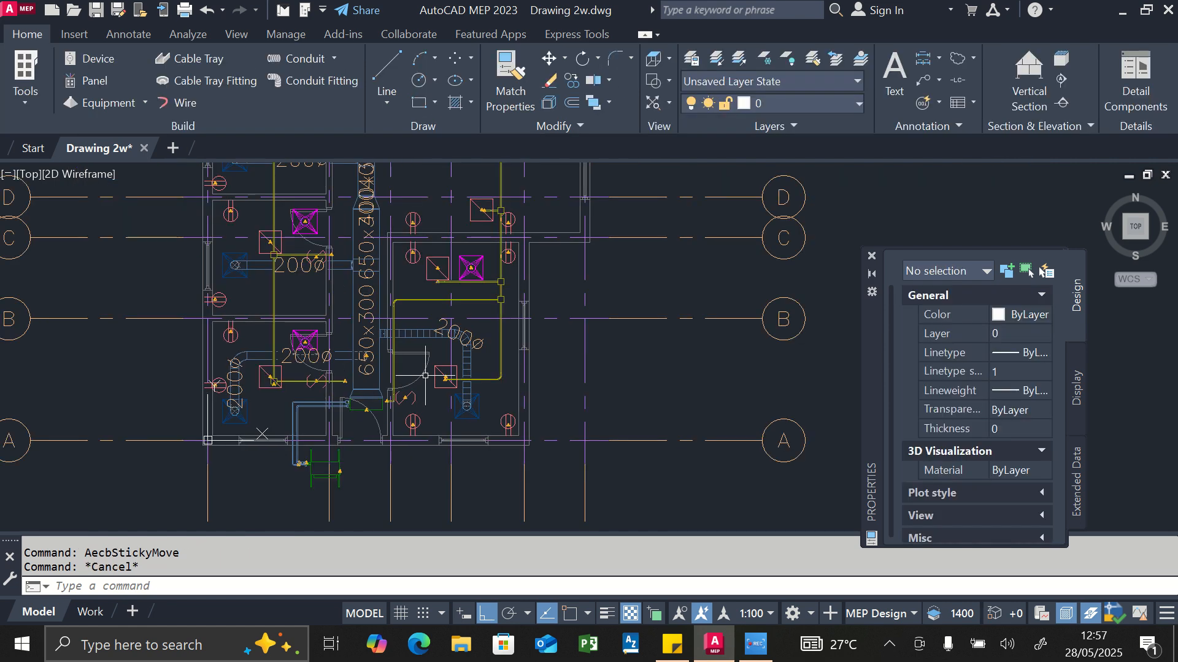
{"action": "scroll", "coordinate": [546, 418], "scroll_direction": "down", "scroll_amount": 2}
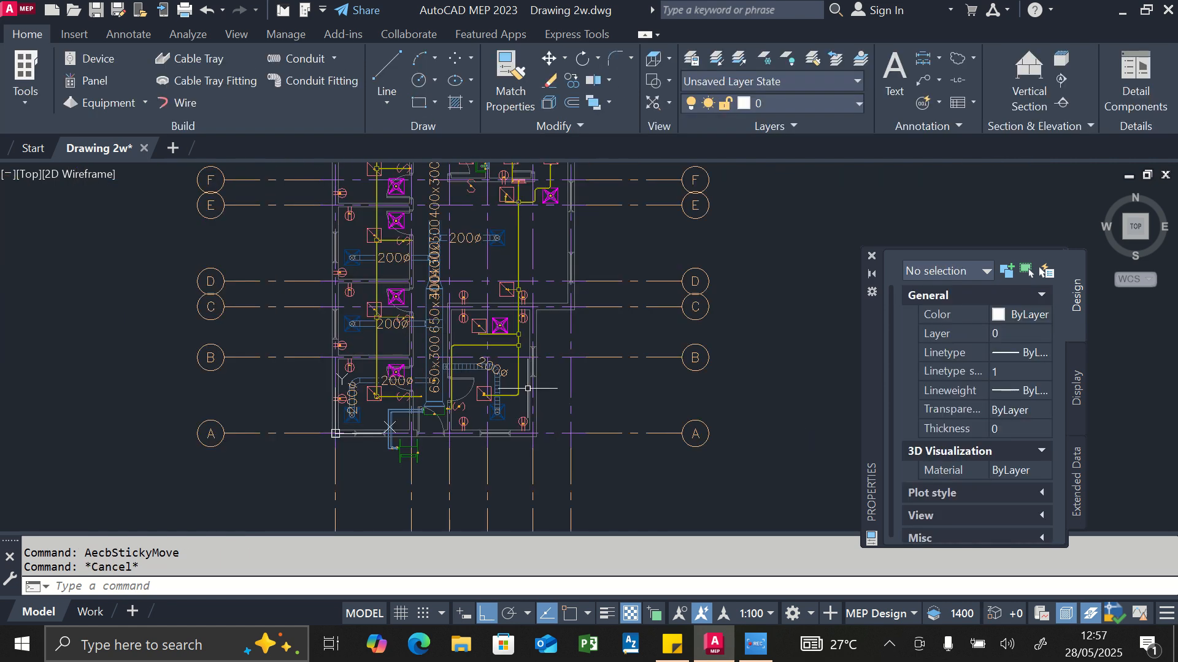
{"action": "scroll", "coordinate": [534, 395], "scroll_direction": "down", "scroll_amount": 2}
{"action": "scroll", "coordinate": [510, 309], "scroll_direction": "up", "scroll_amount": 4}
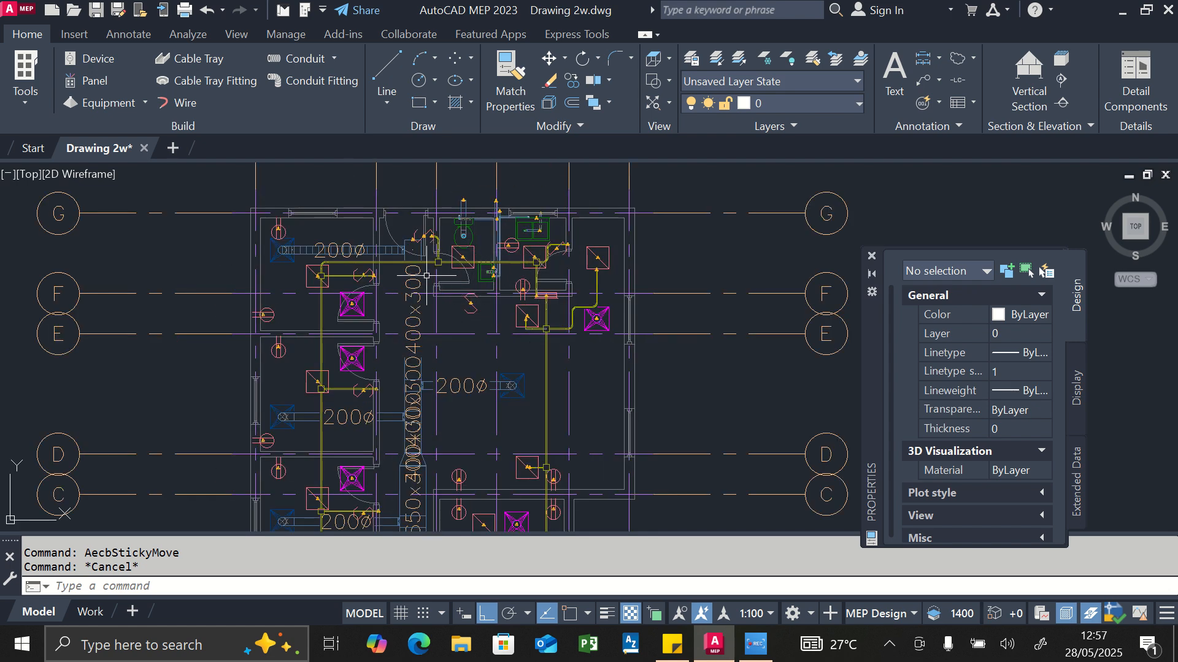
{"action": "scroll", "coordinate": [489, 268], "scroll_direction": "down", "scroll_amount": 3}
{"action": "scroll", "coordinate": [511, 402], "scroll_direction": "up", "scroll_amount": 4}
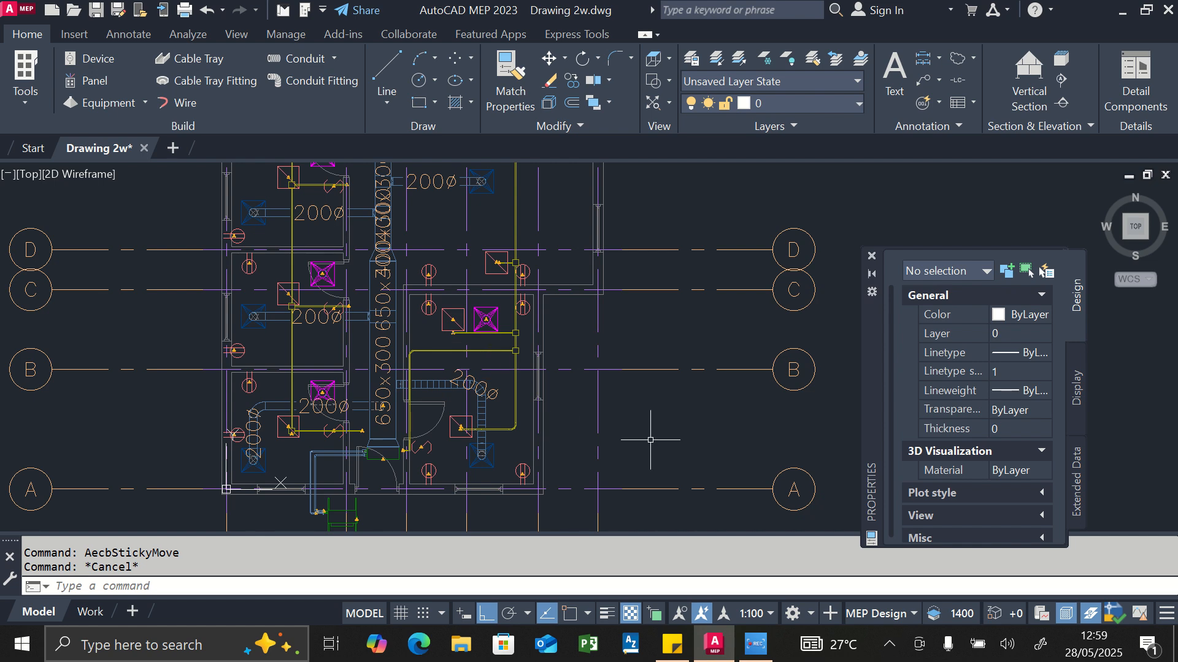
{"action": "left_click", "coordinate": [755, 644]}
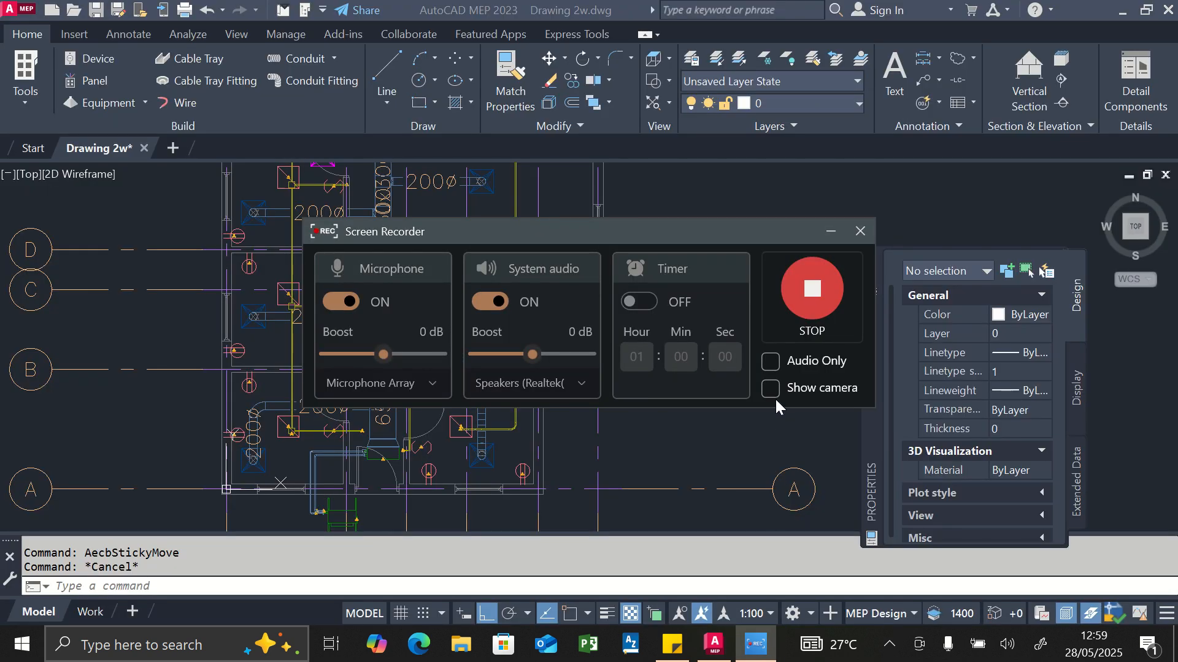